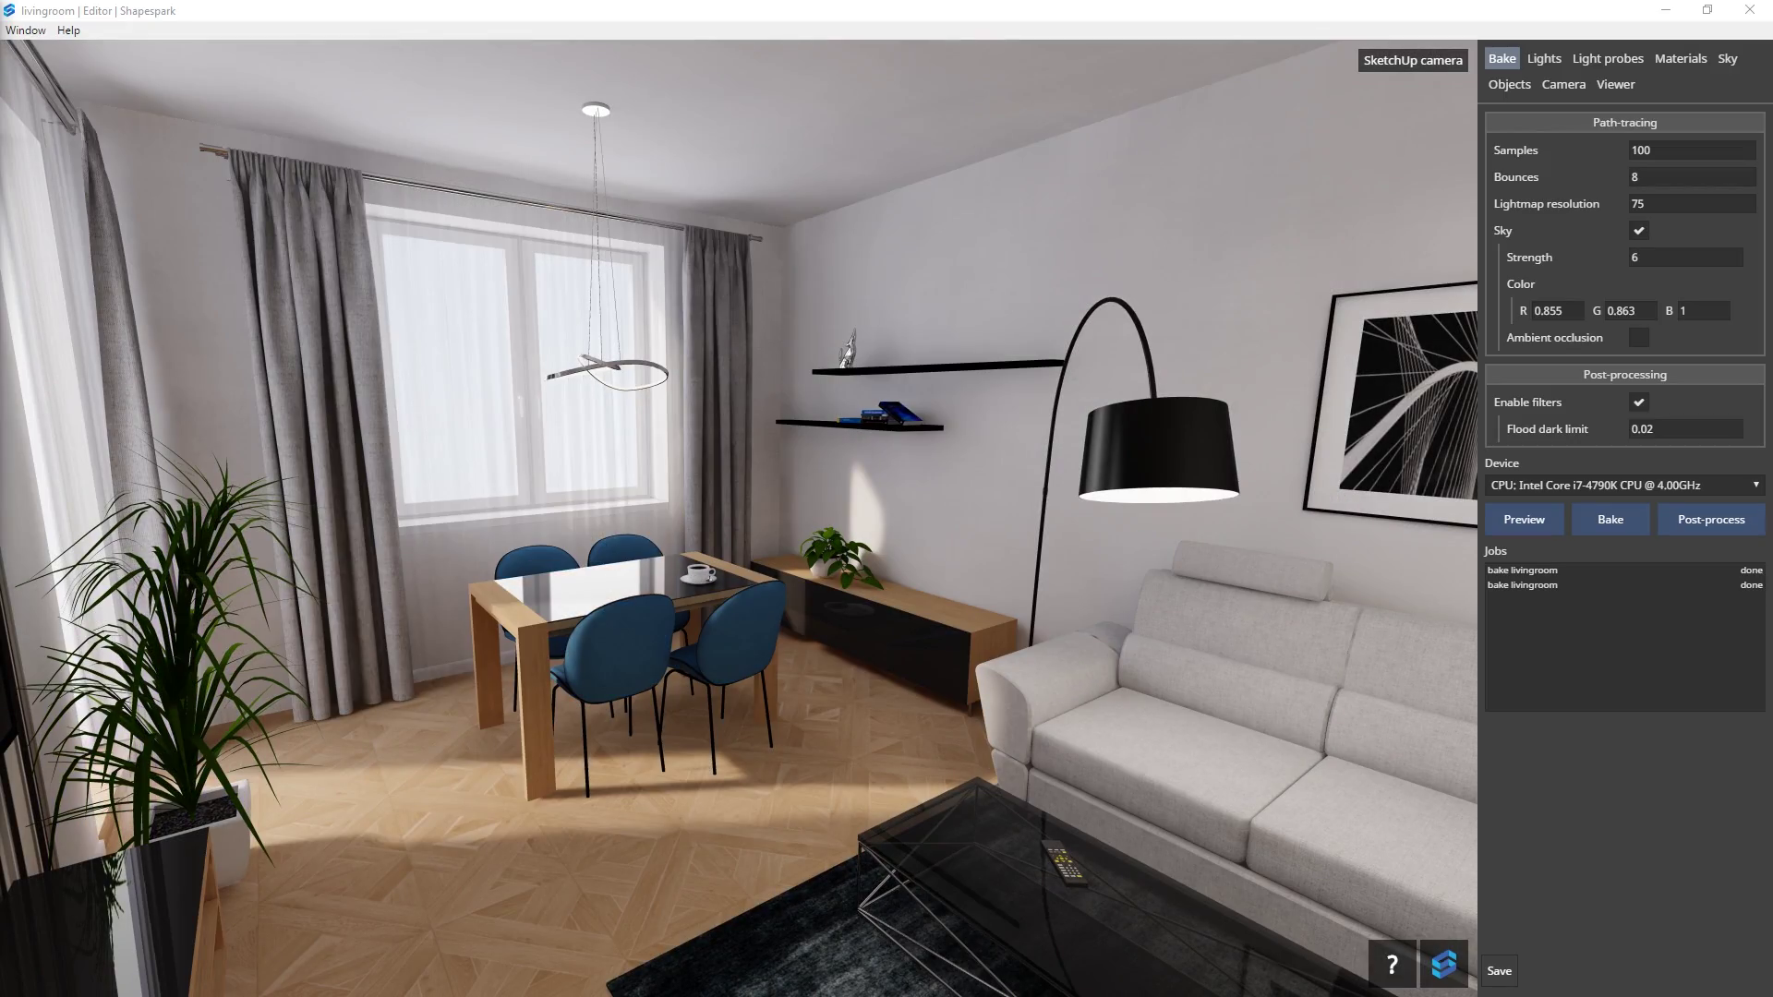
click(1267, 757)
drag(1310, 734, 944, 590)
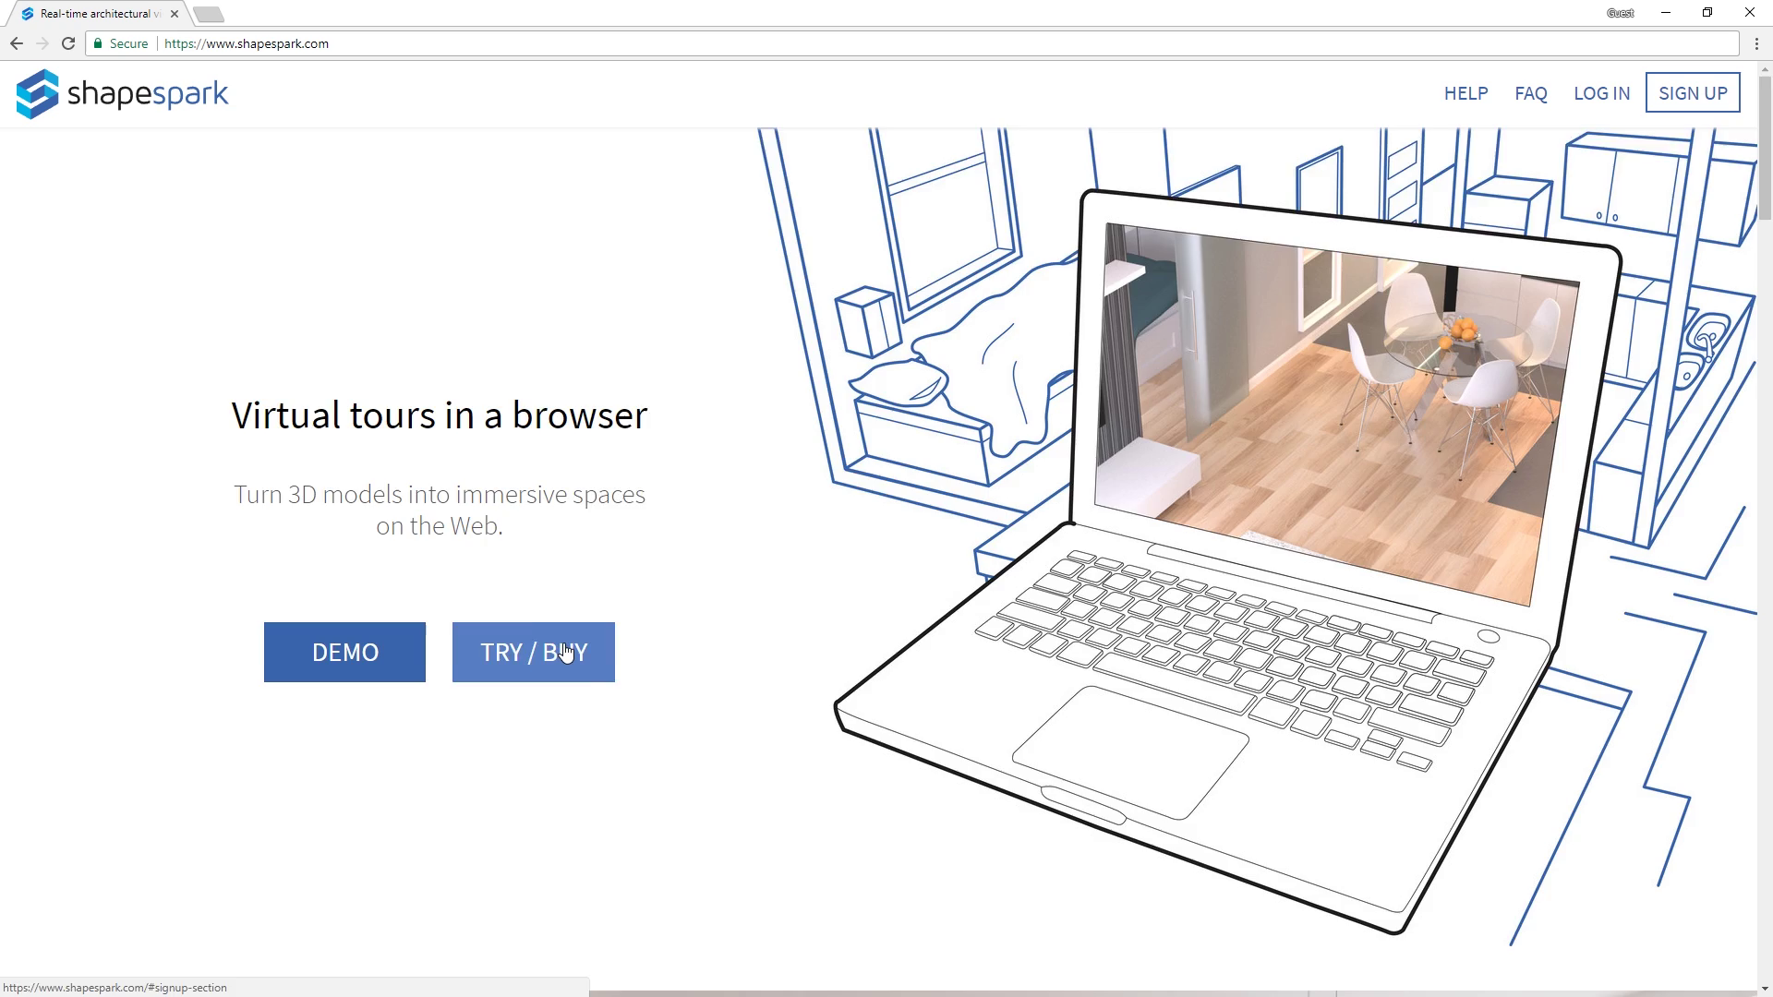
- Open the try/buy sign-up section of the Shapespark website
click(565, 651)
click(955, 590)
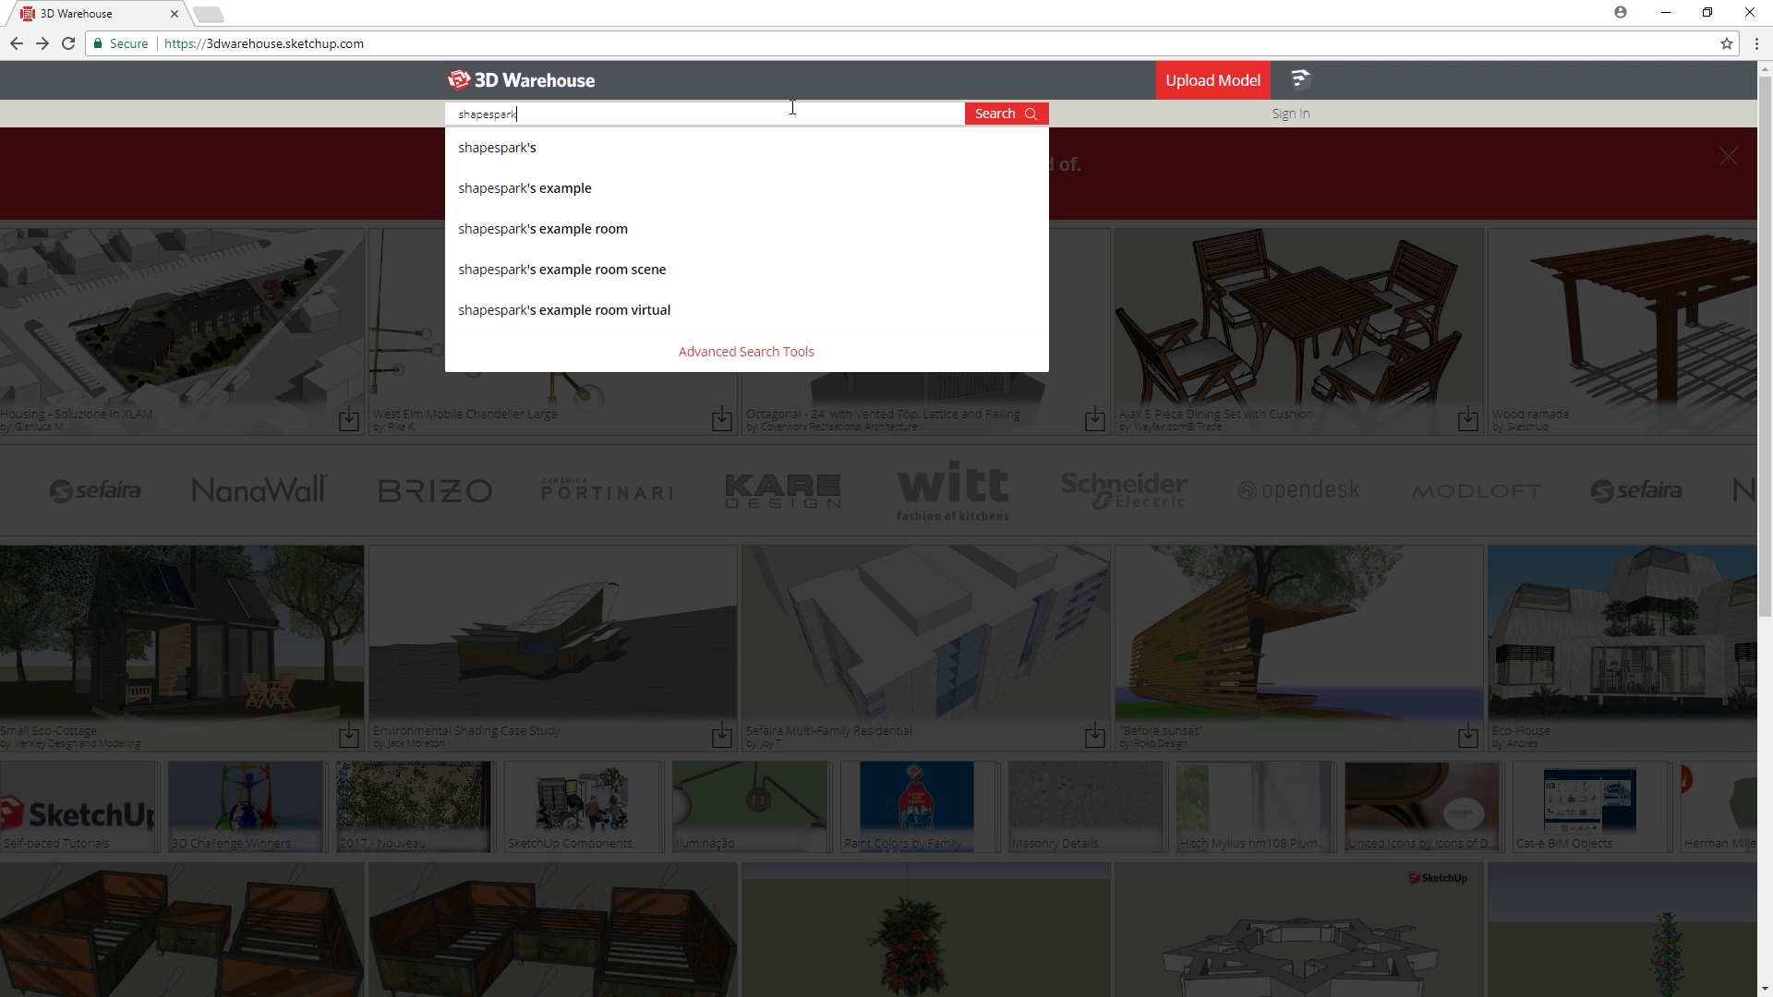
- Search 3D Warehouse for "shapespark" and download the Modern living room model as a SketchUp file
key(Return)
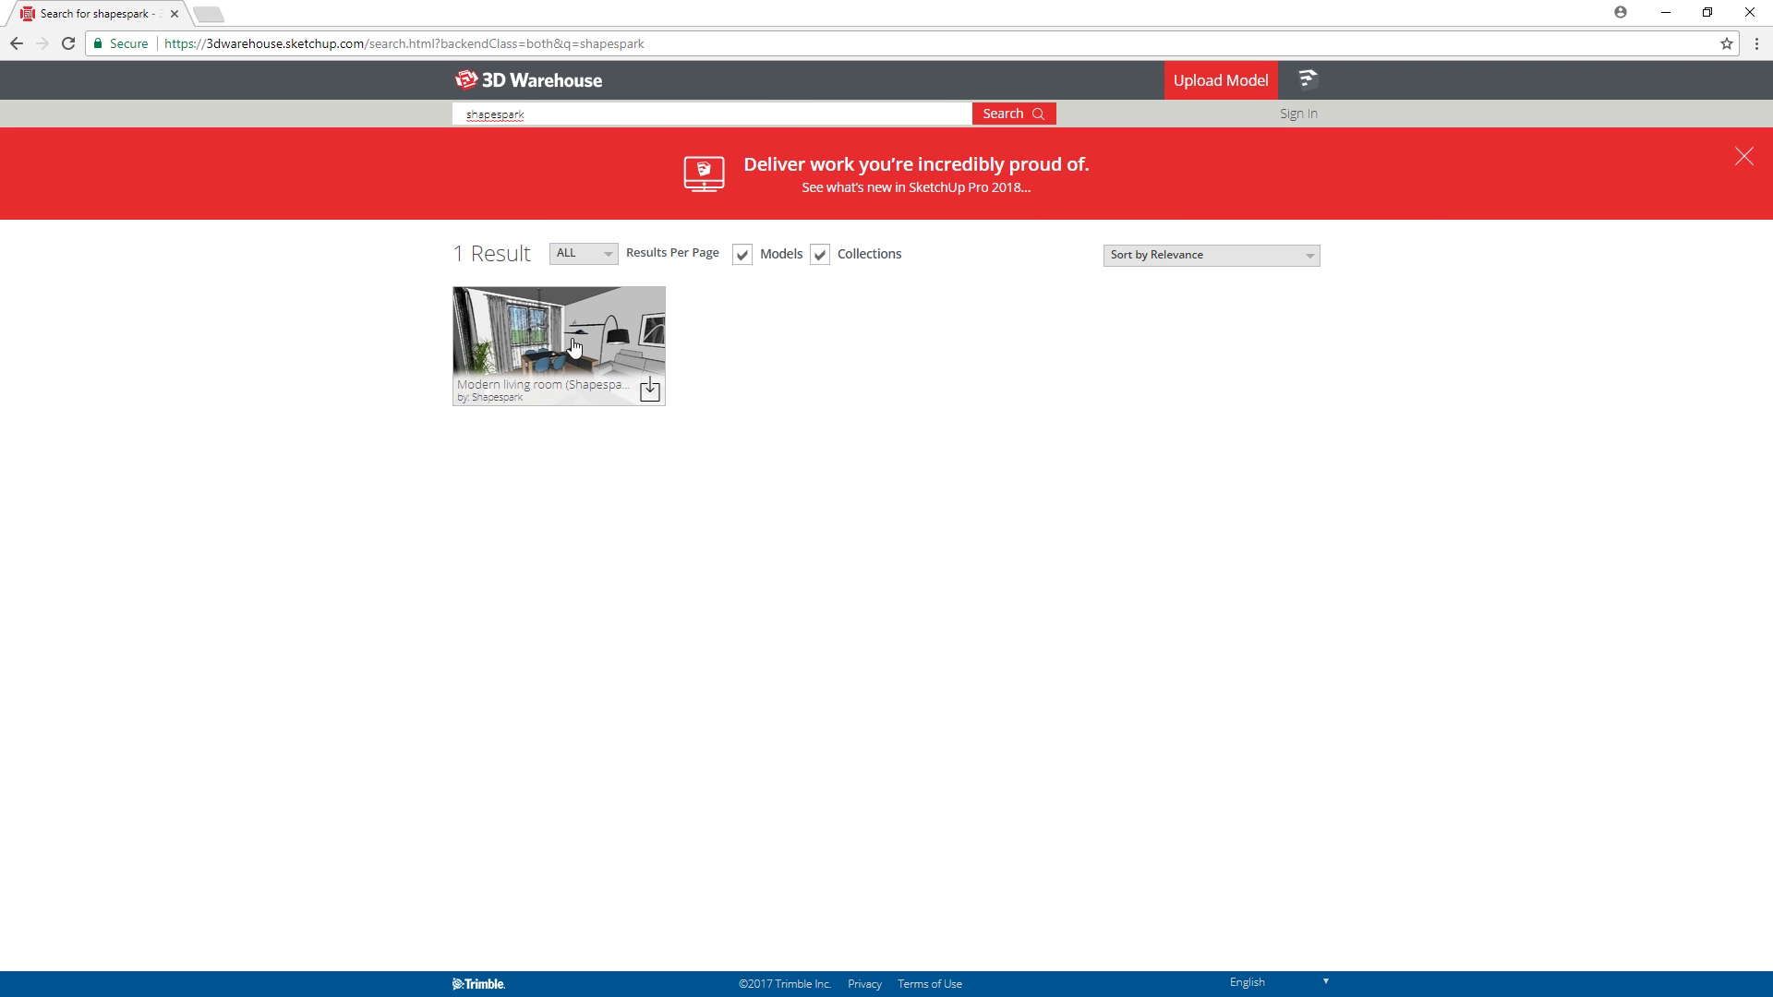
click(606, 336)
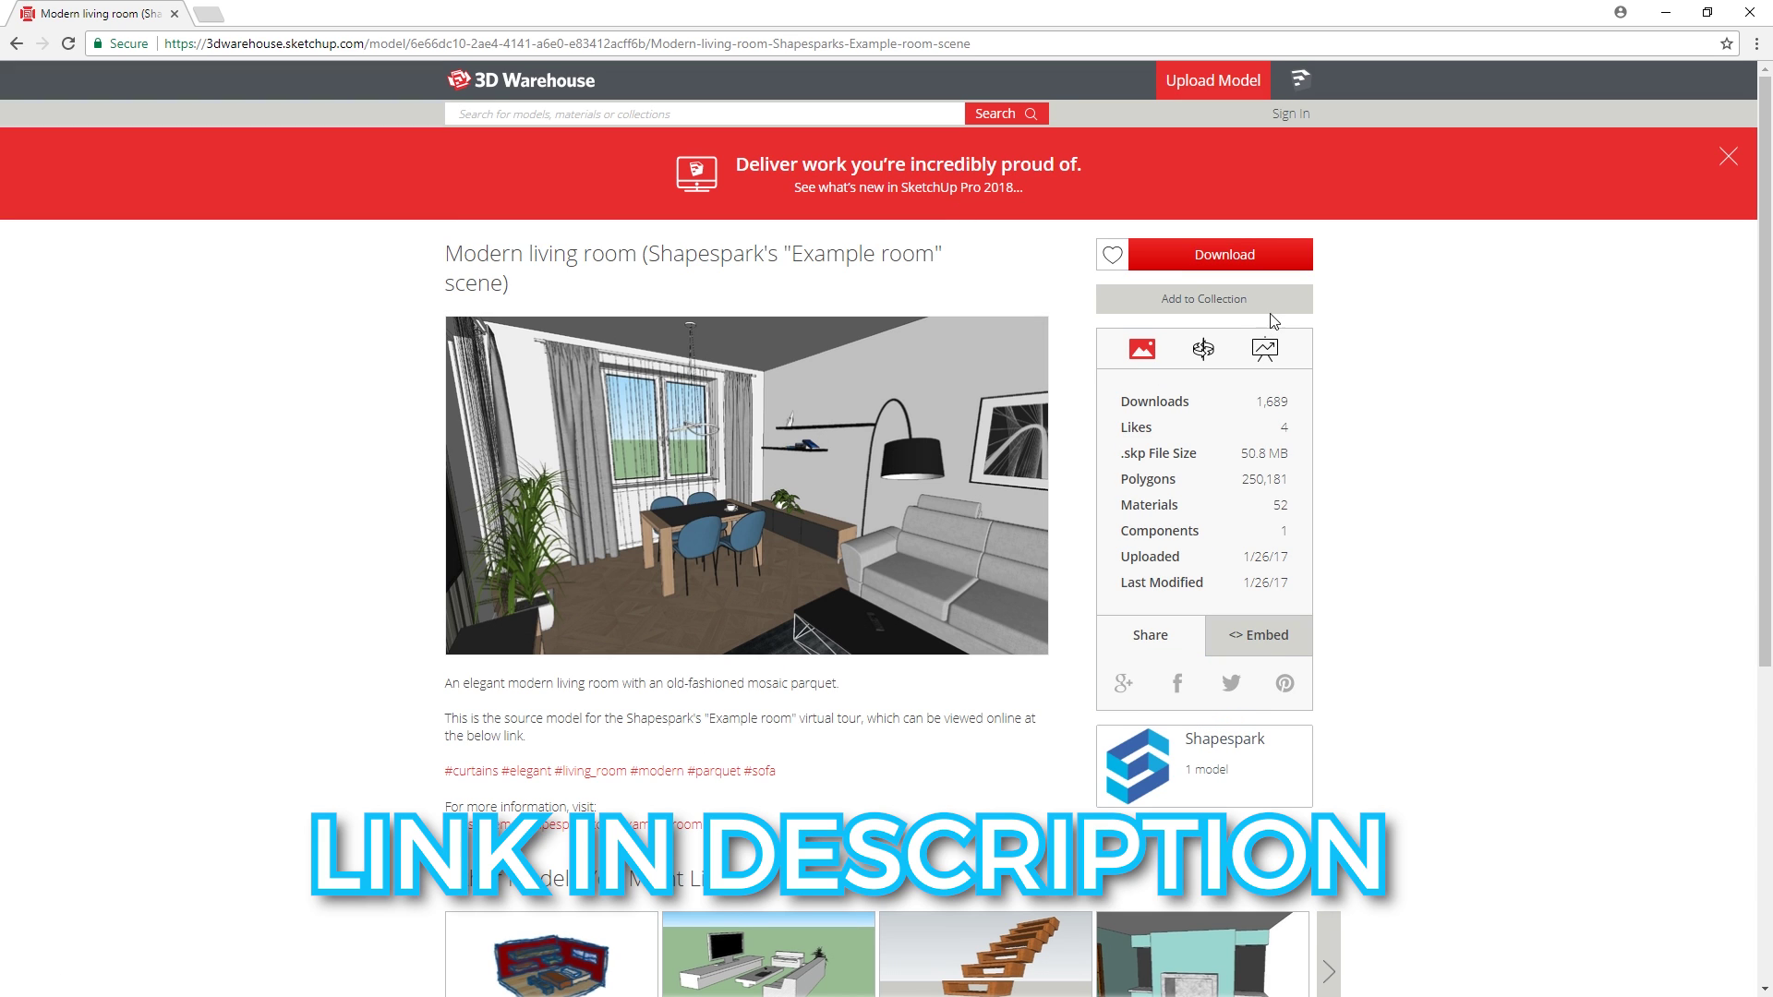
click(1191, 257)
click(1149, 292)
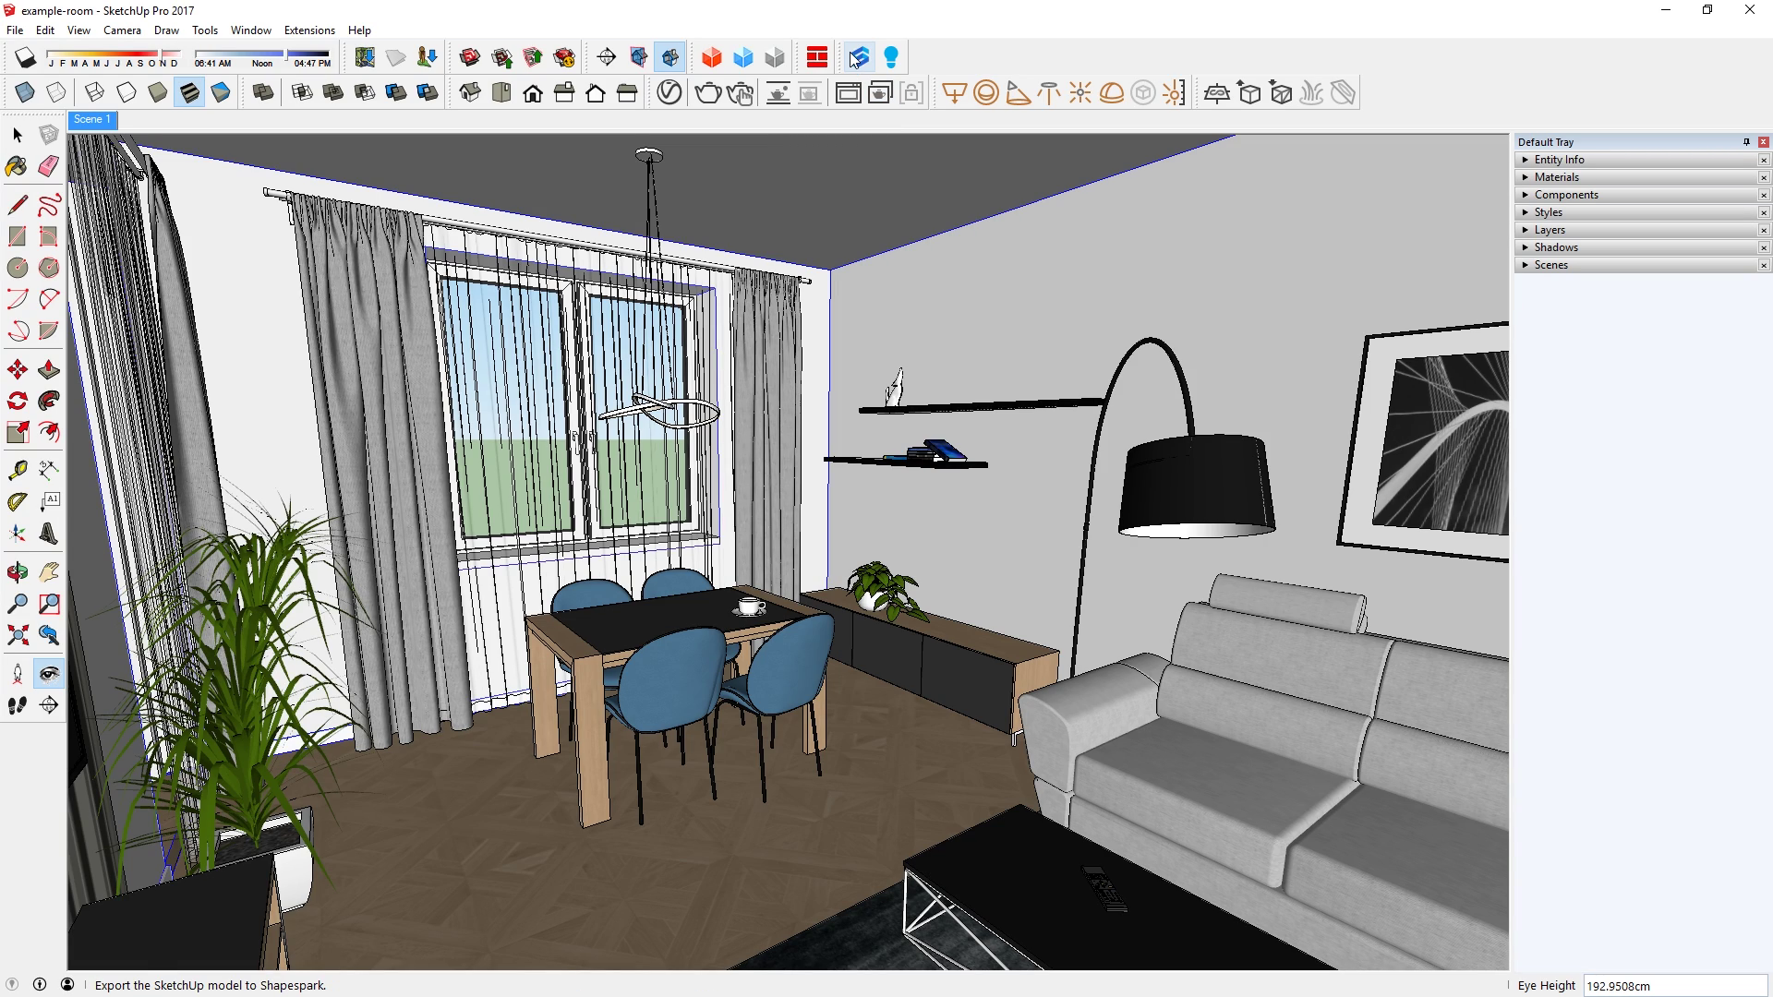
- Export the SketchUp model to Shapespark as a new scene named livingroom with the sun included
click(856, 58)
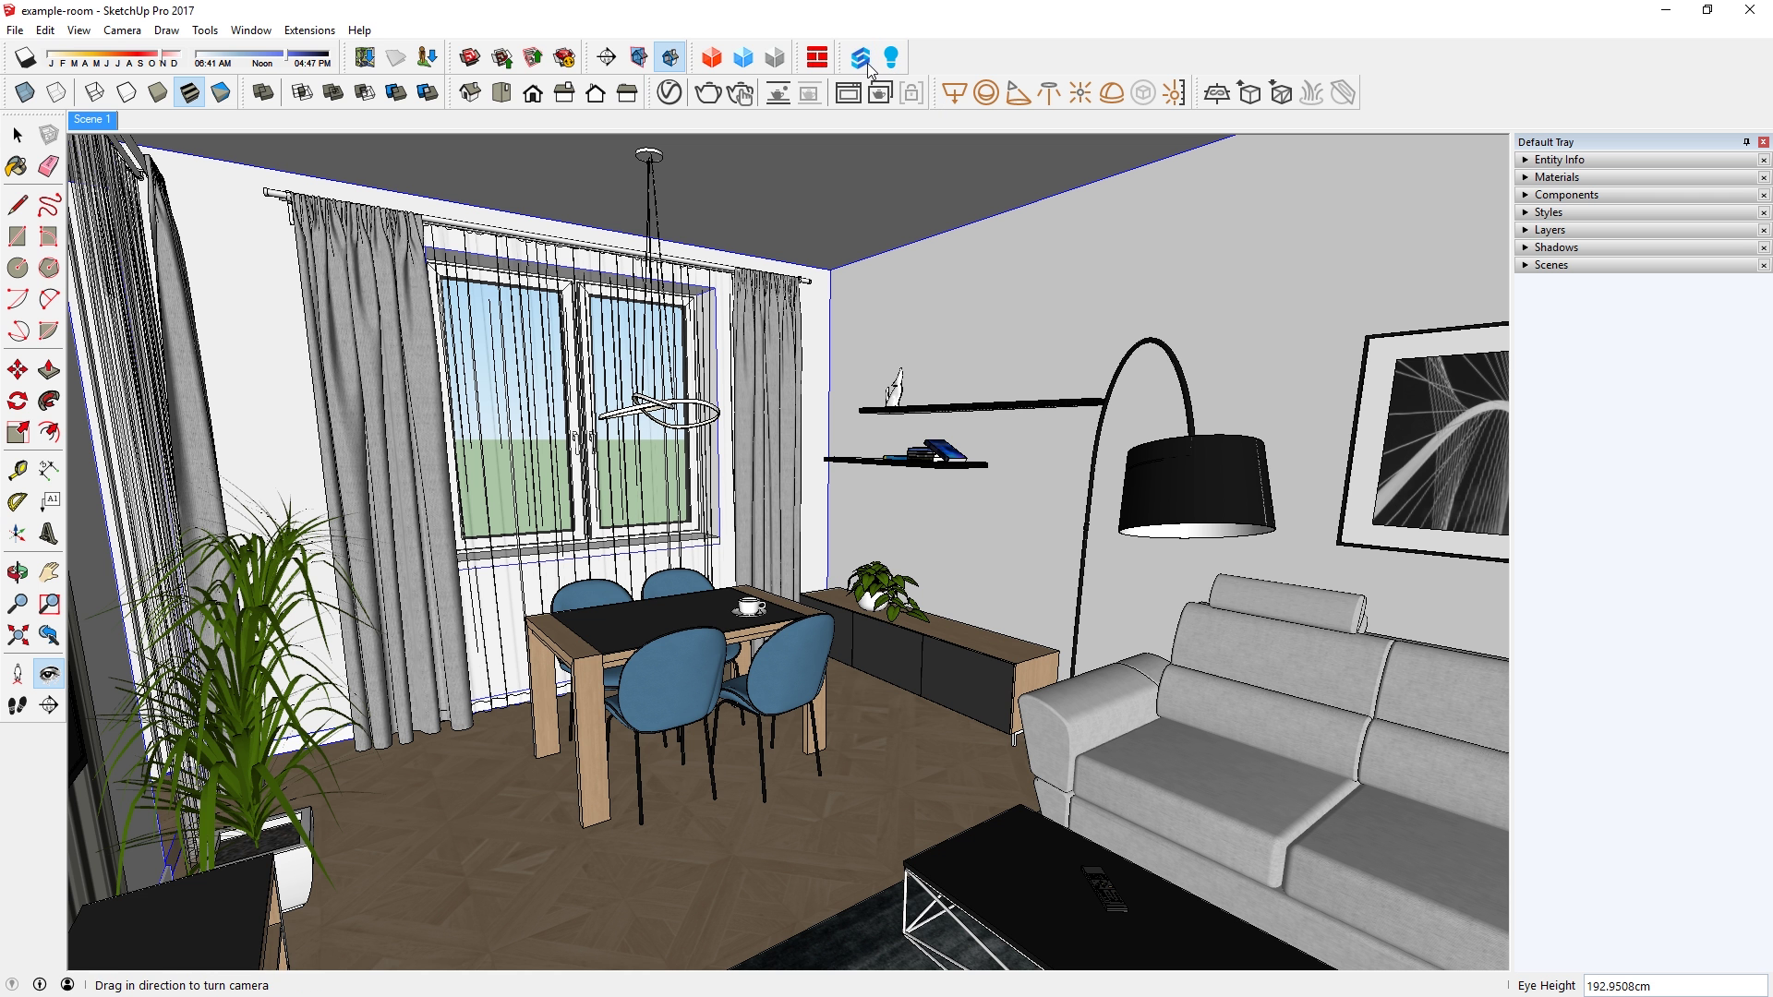
click(859, 57)
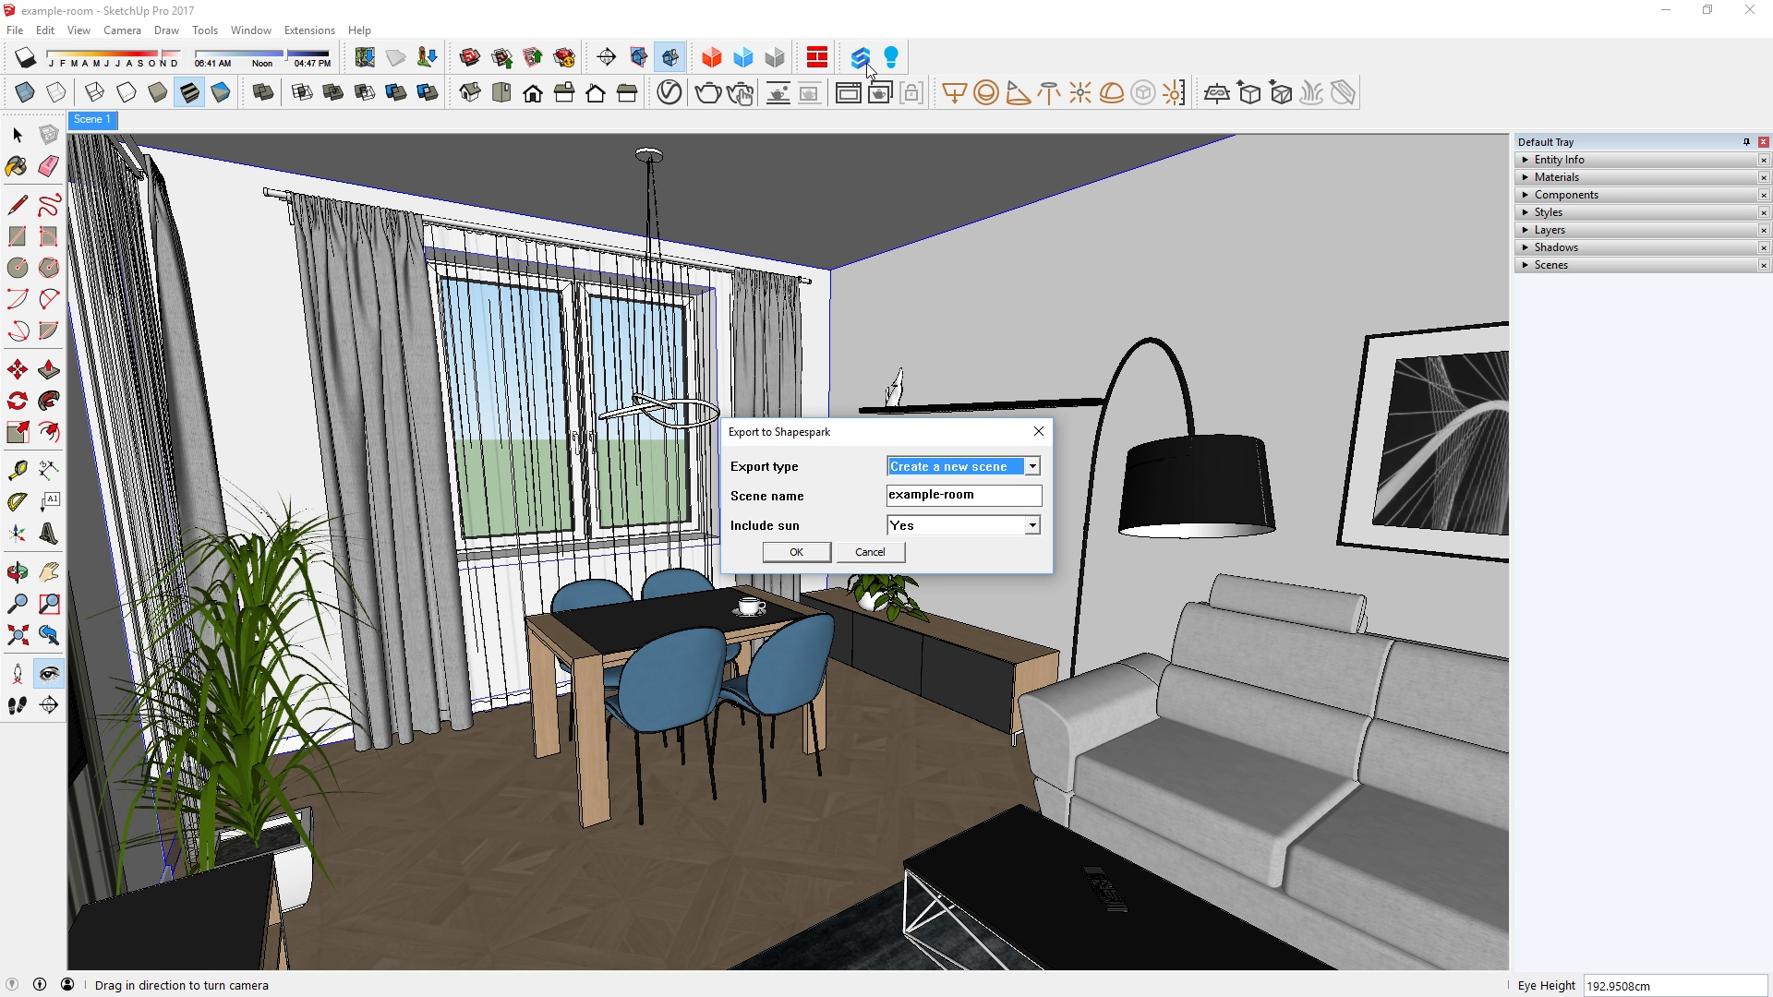
text(livingroom)
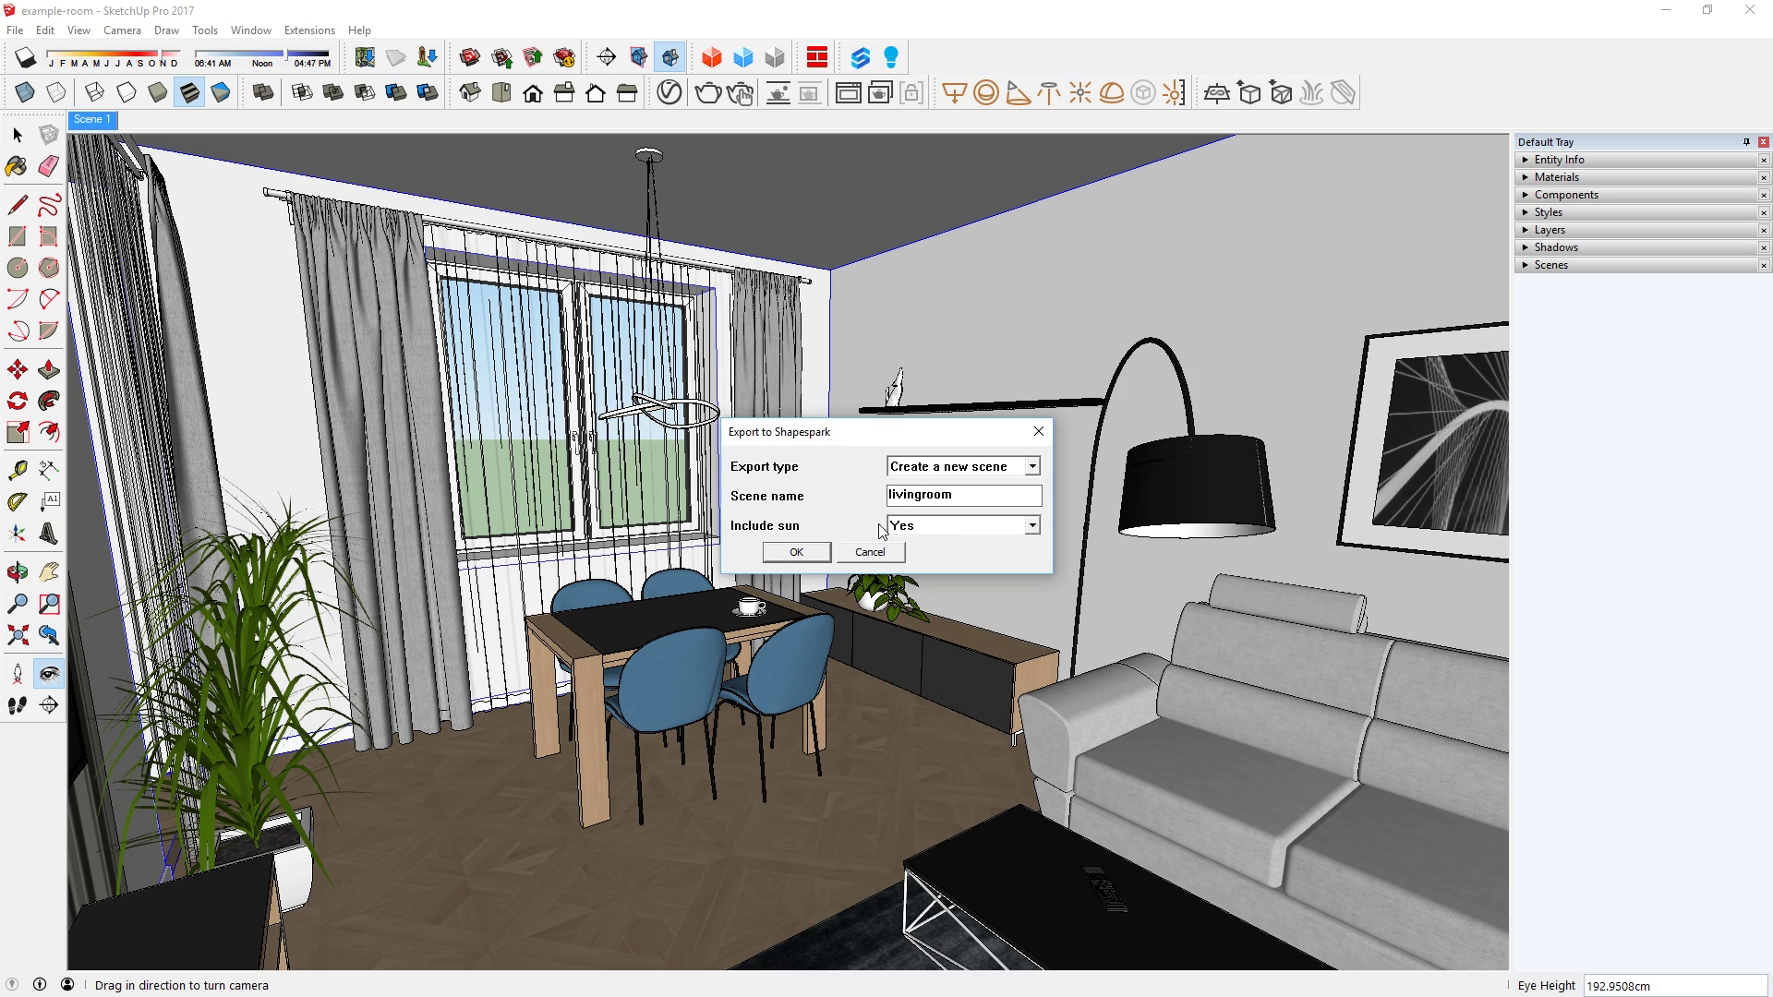
click(796, 552)
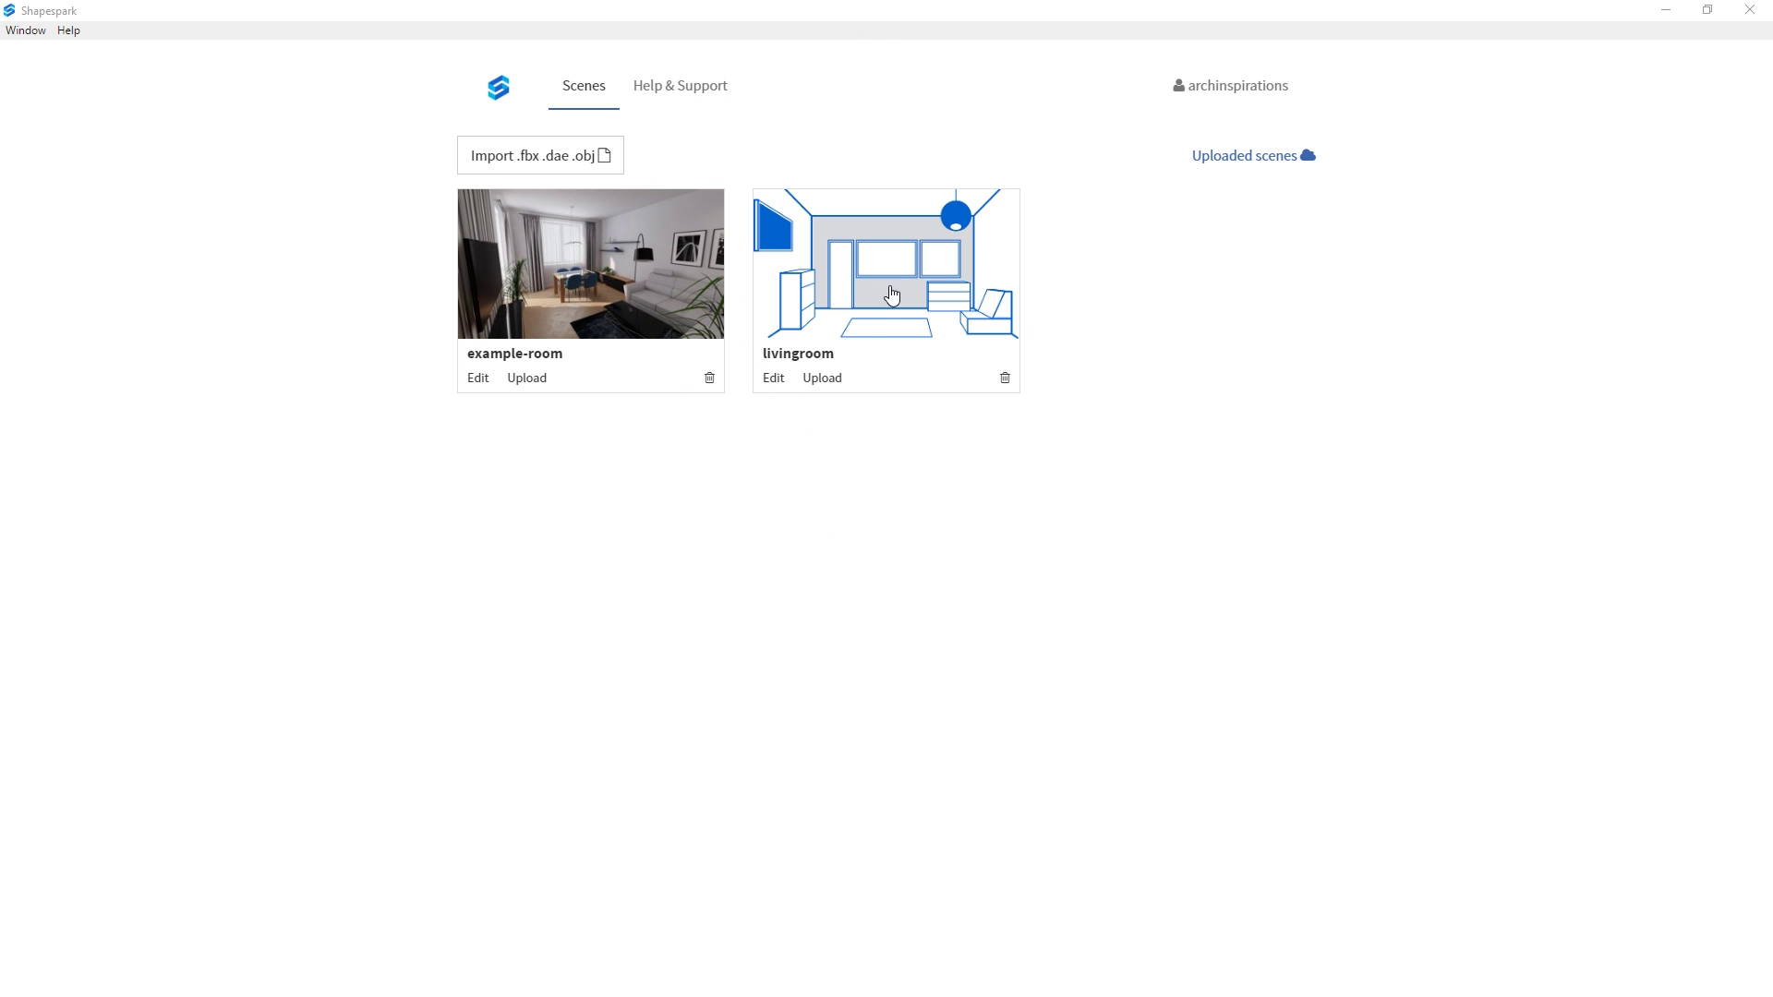
- Open the livingroom scene, show the basic navigation help and try looking around and walking with the mouse
click(816, 319)
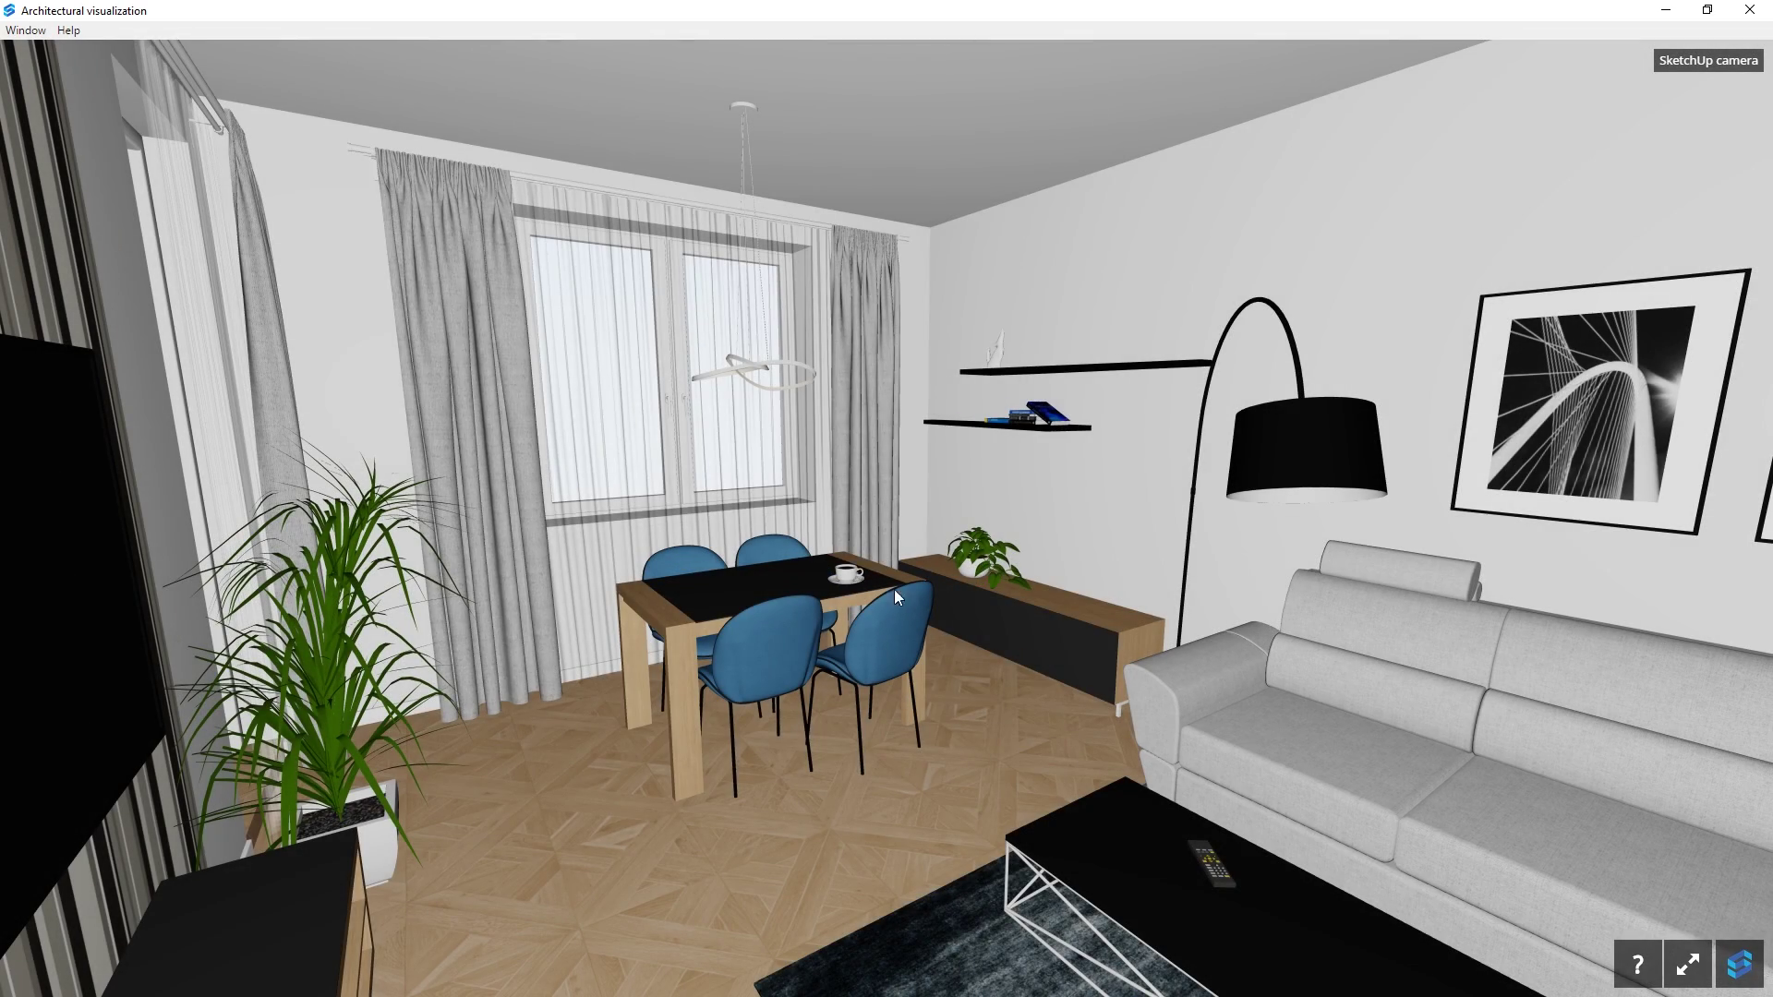
drag(894, 589, 965, 574)
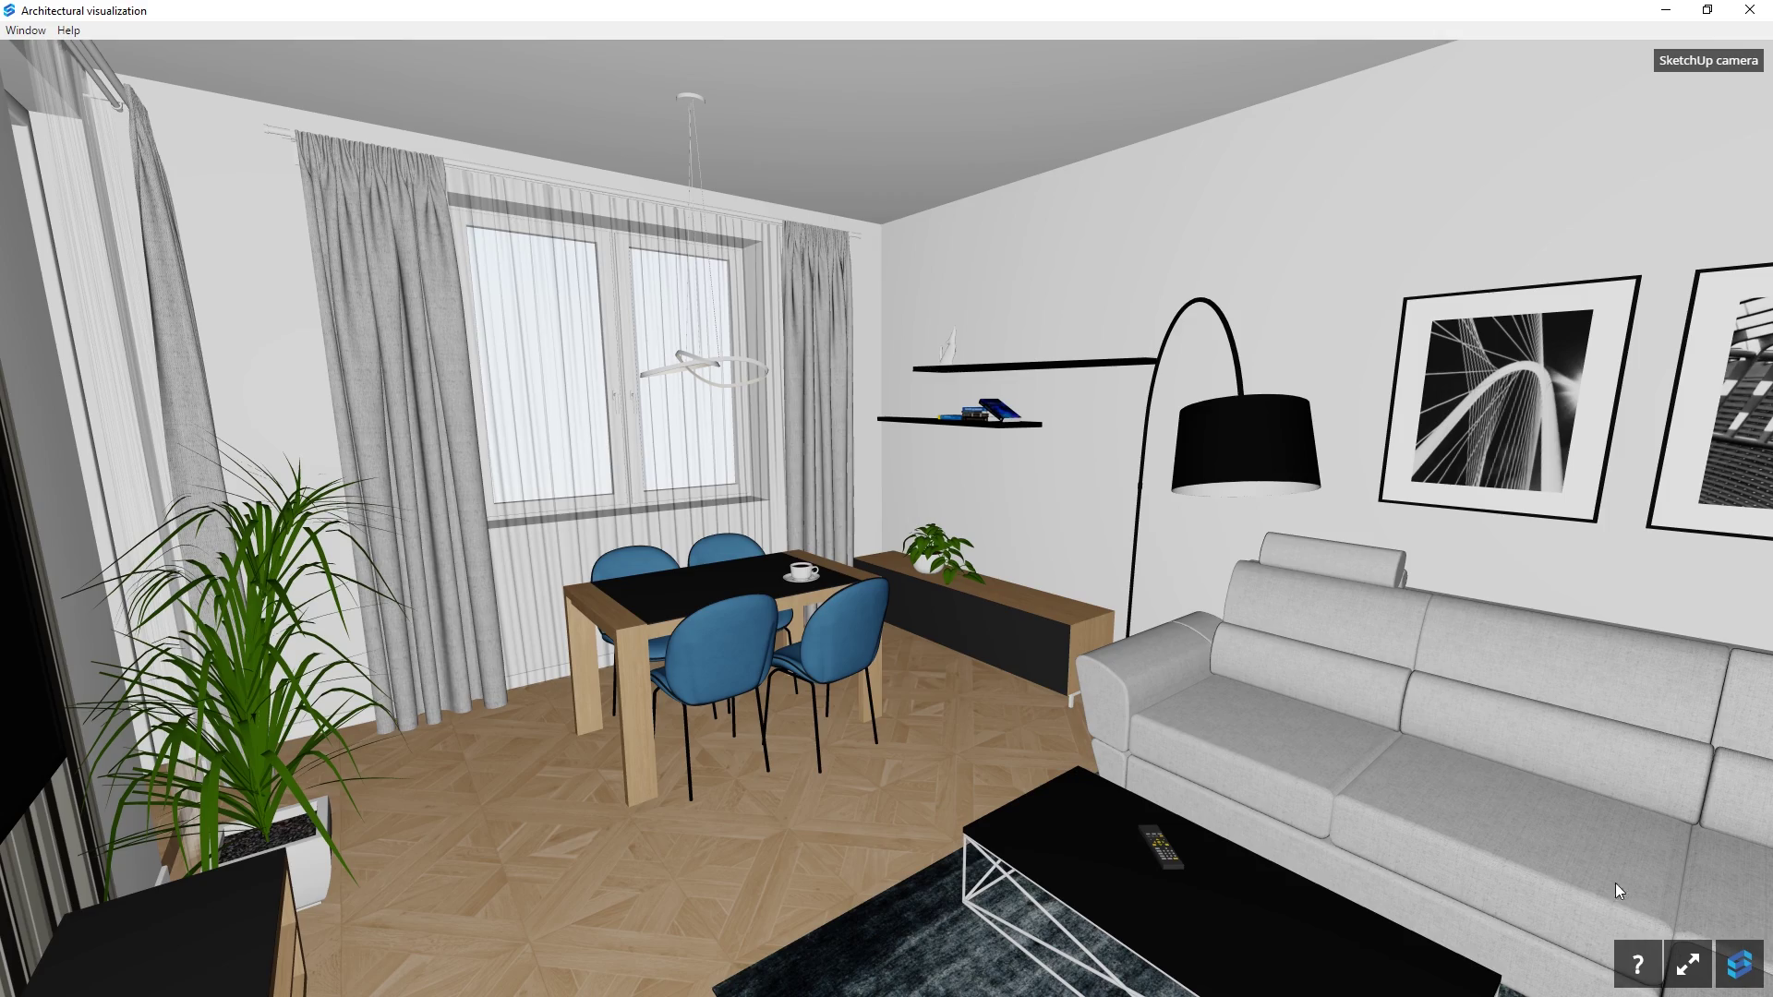
click(1637, 970)
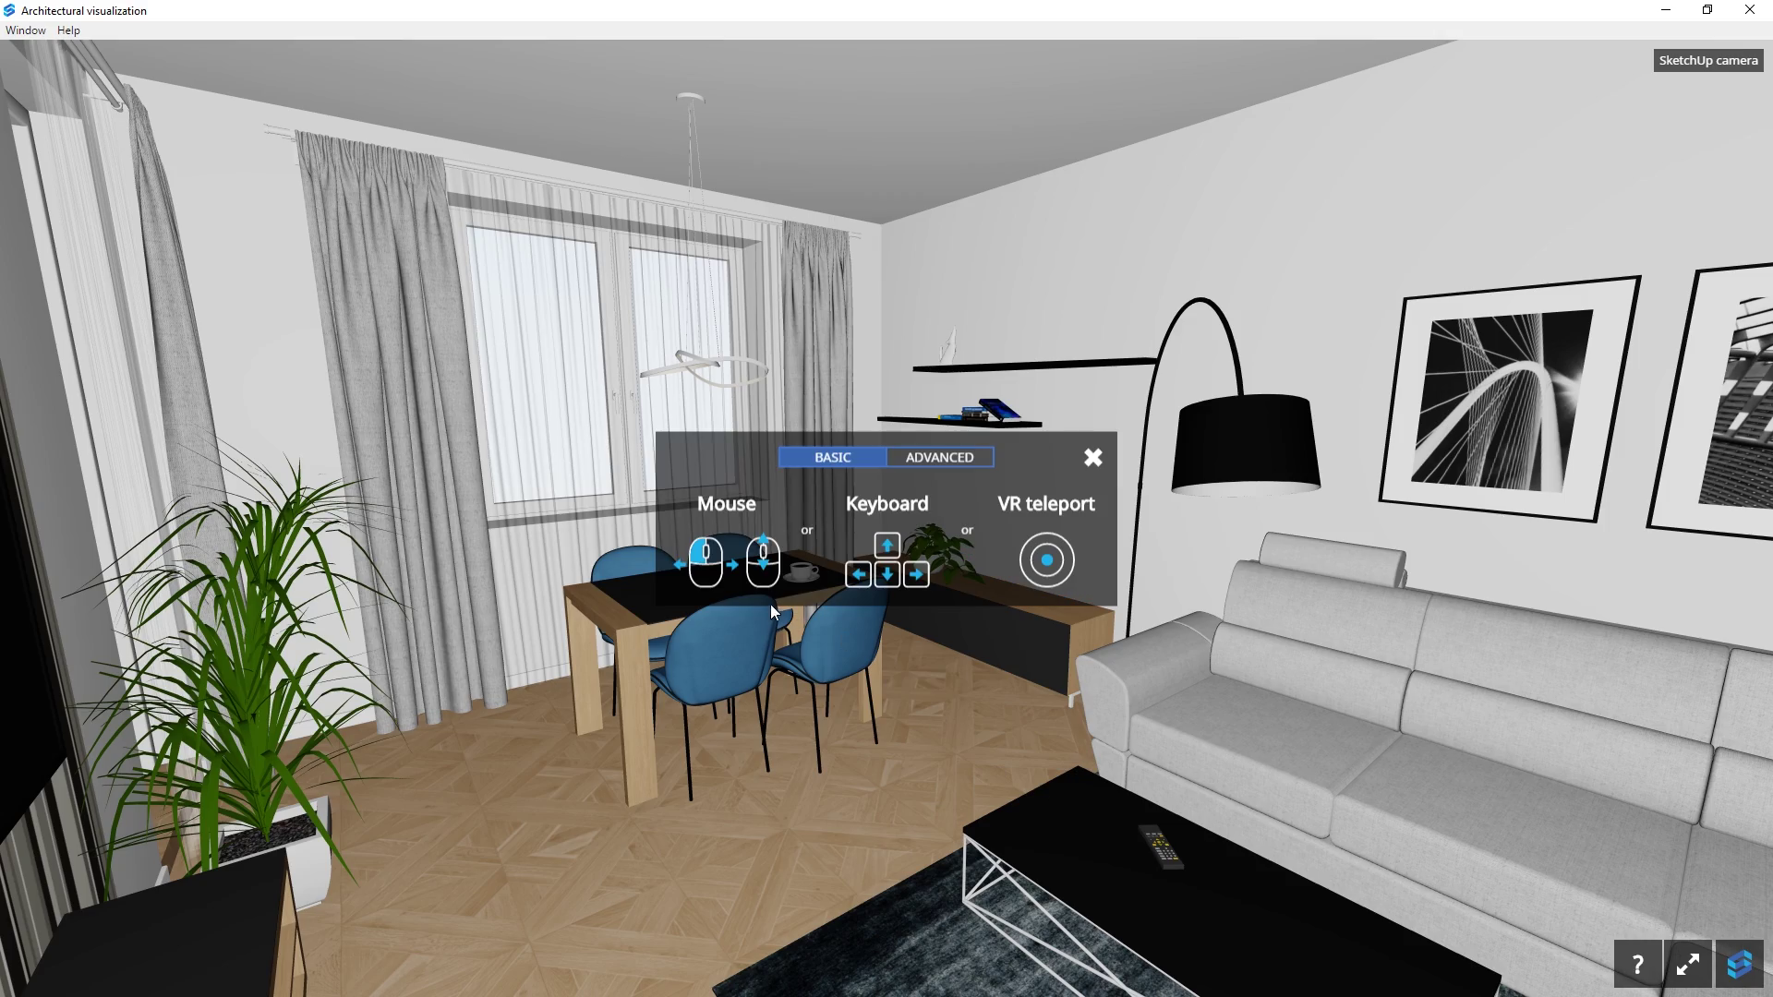
drag(688, 602, 727, 704)
scroll(728, 703, down, 2)
- Show the advanced navigation help, try walking, turning and changing height with the keyboard, and return to the first view
click(927, 458)
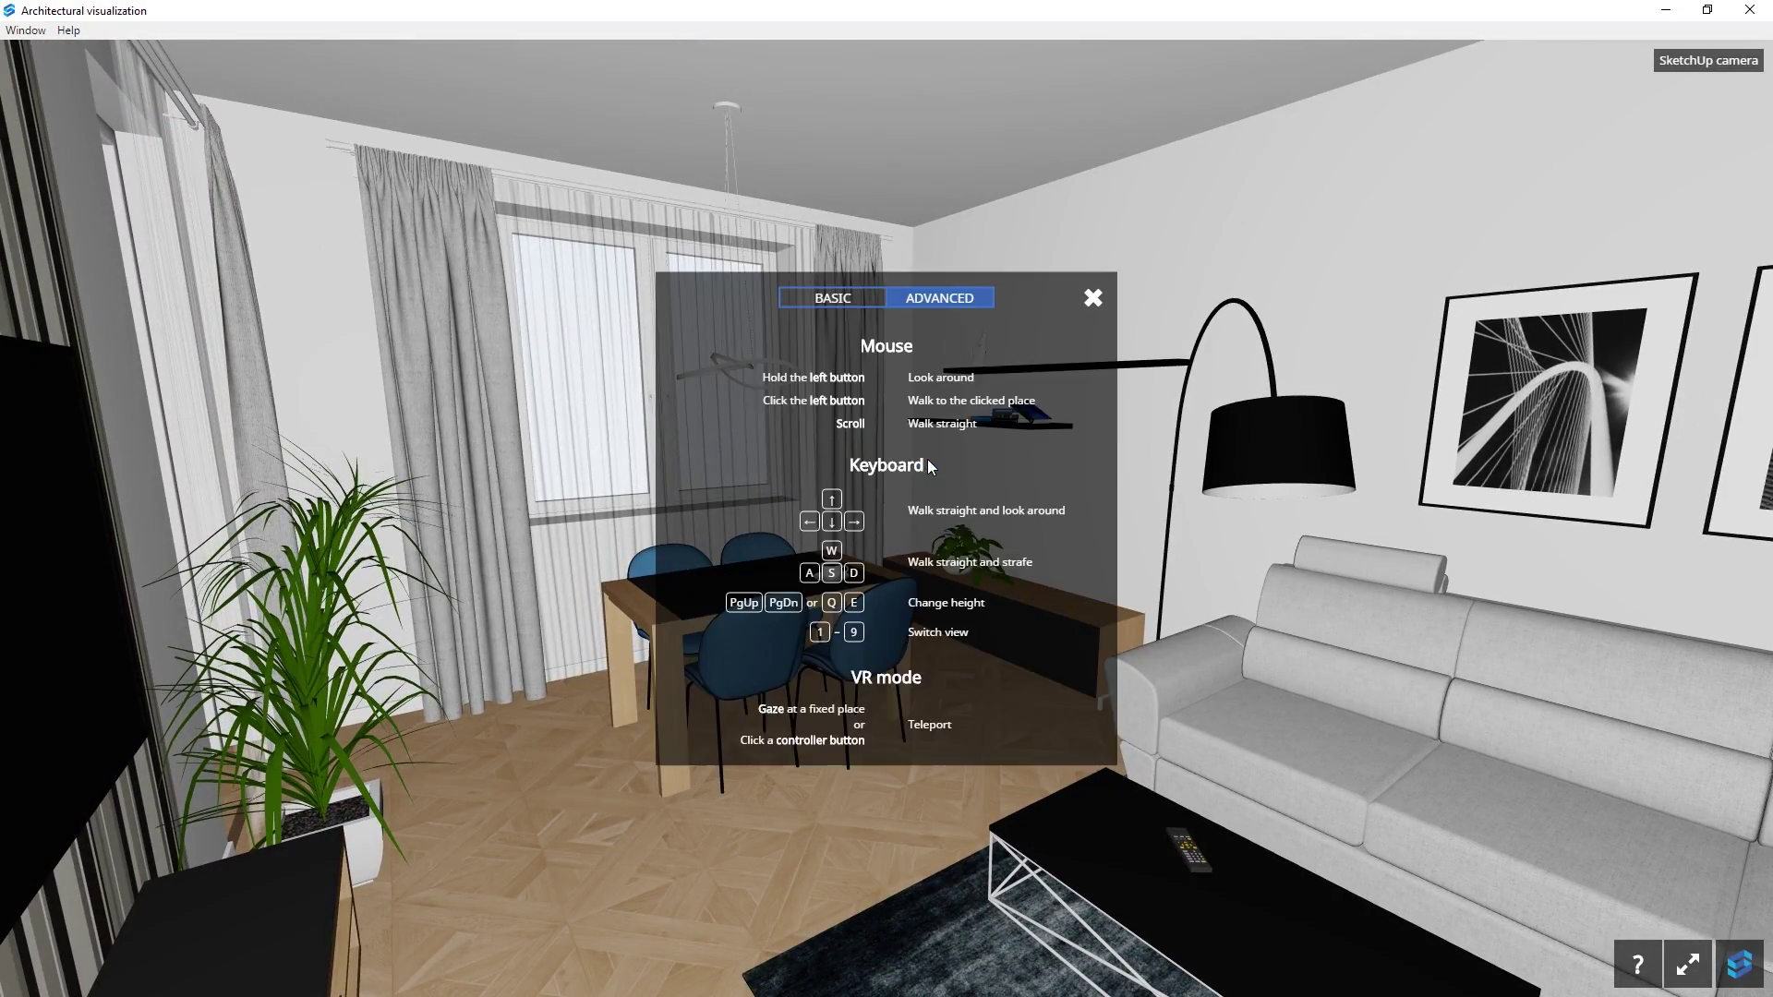
scroll(918, 872, up, 3)
key(Left)
key(Down)
key(Right)
key(Left)
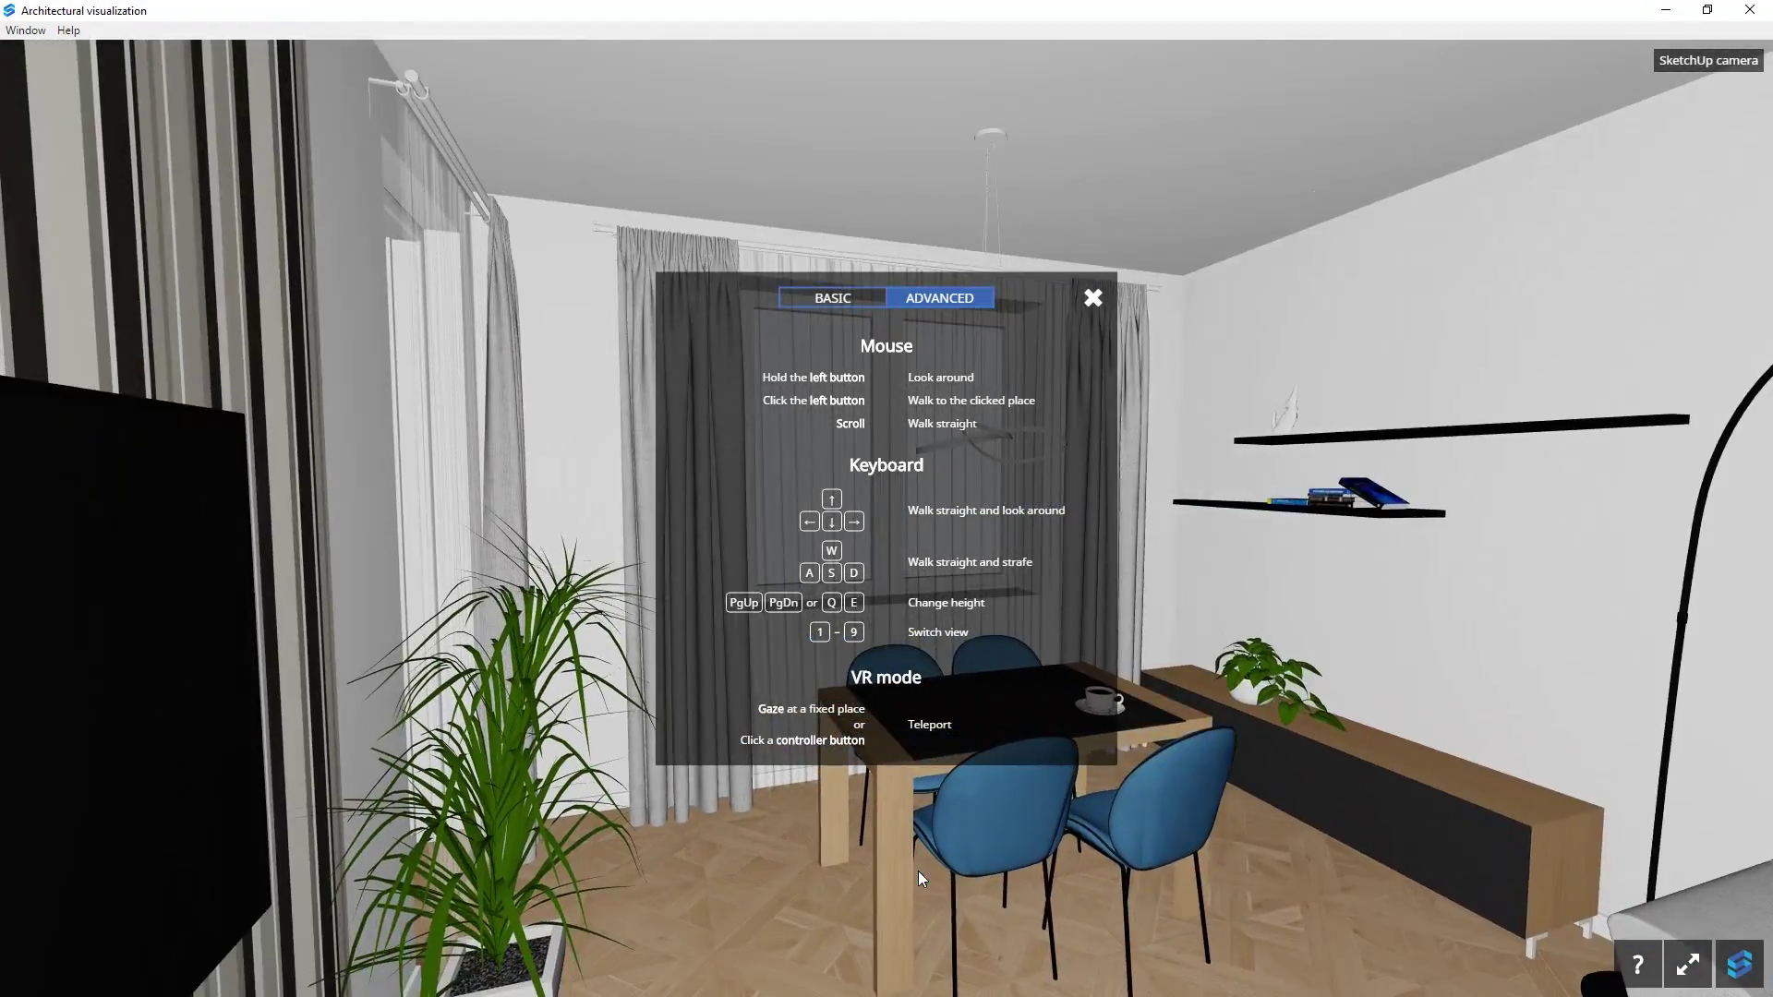
key(Up)
key(Right)
key(Page_Up)
key(Page_Down)
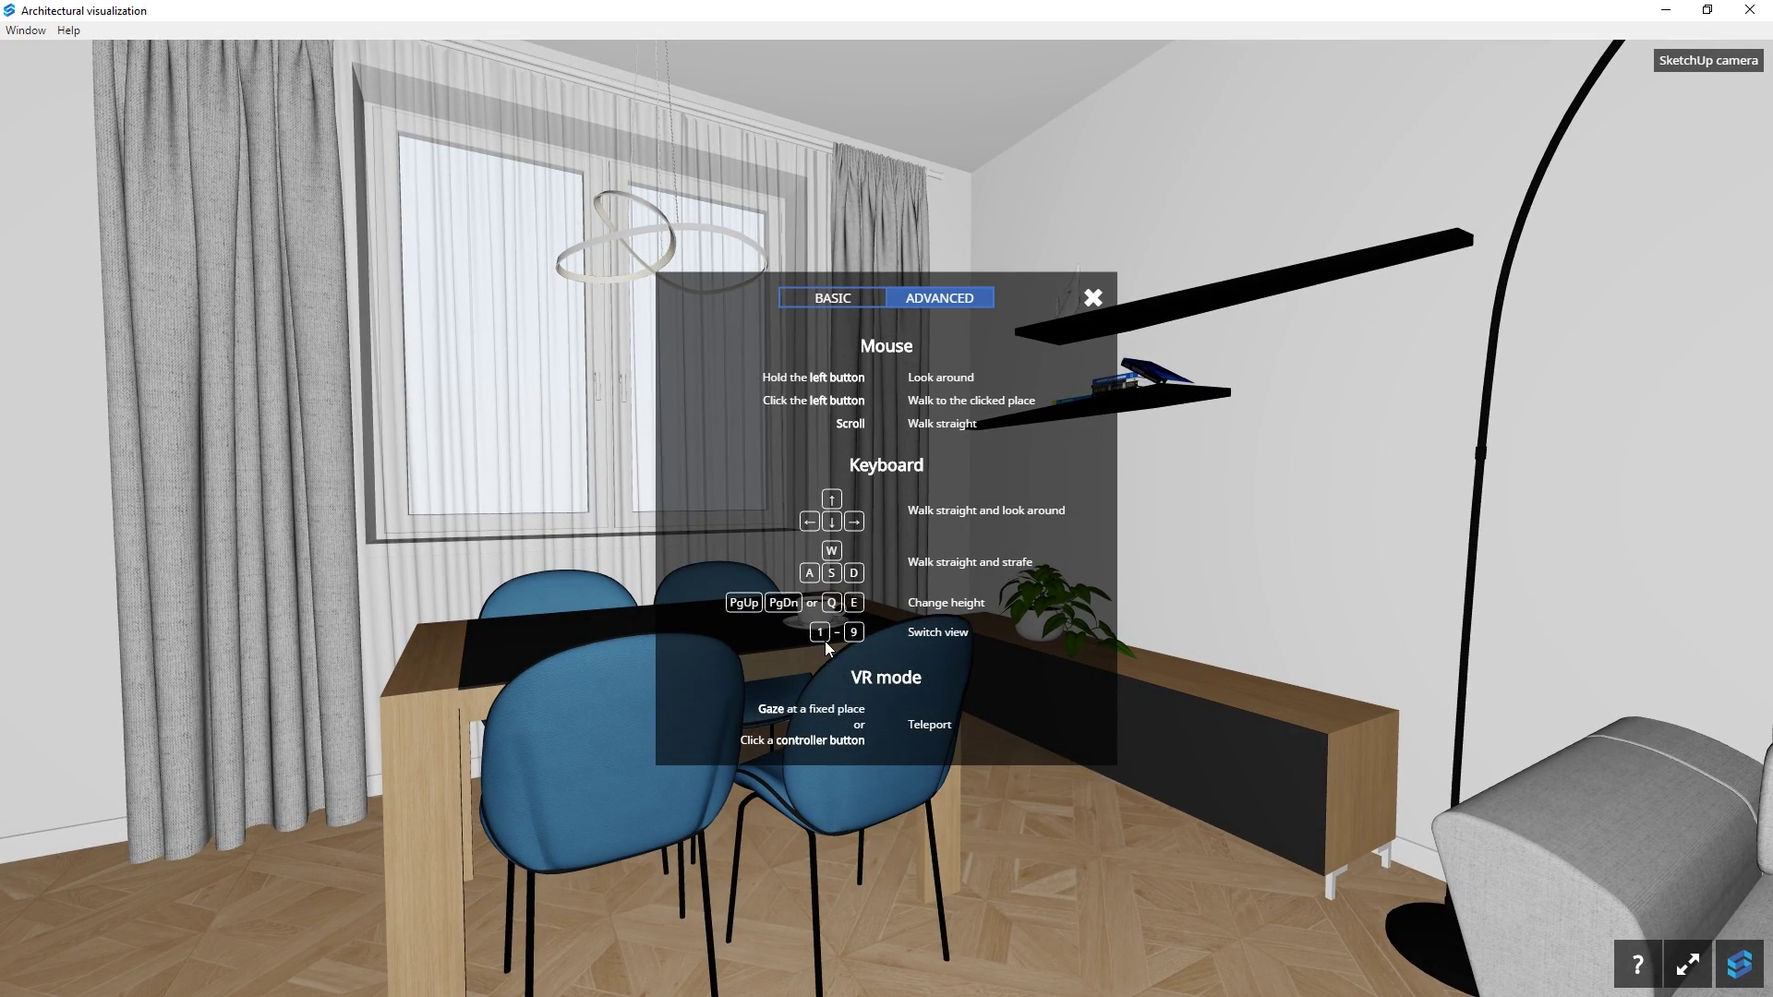
key(1)
key(Escape)
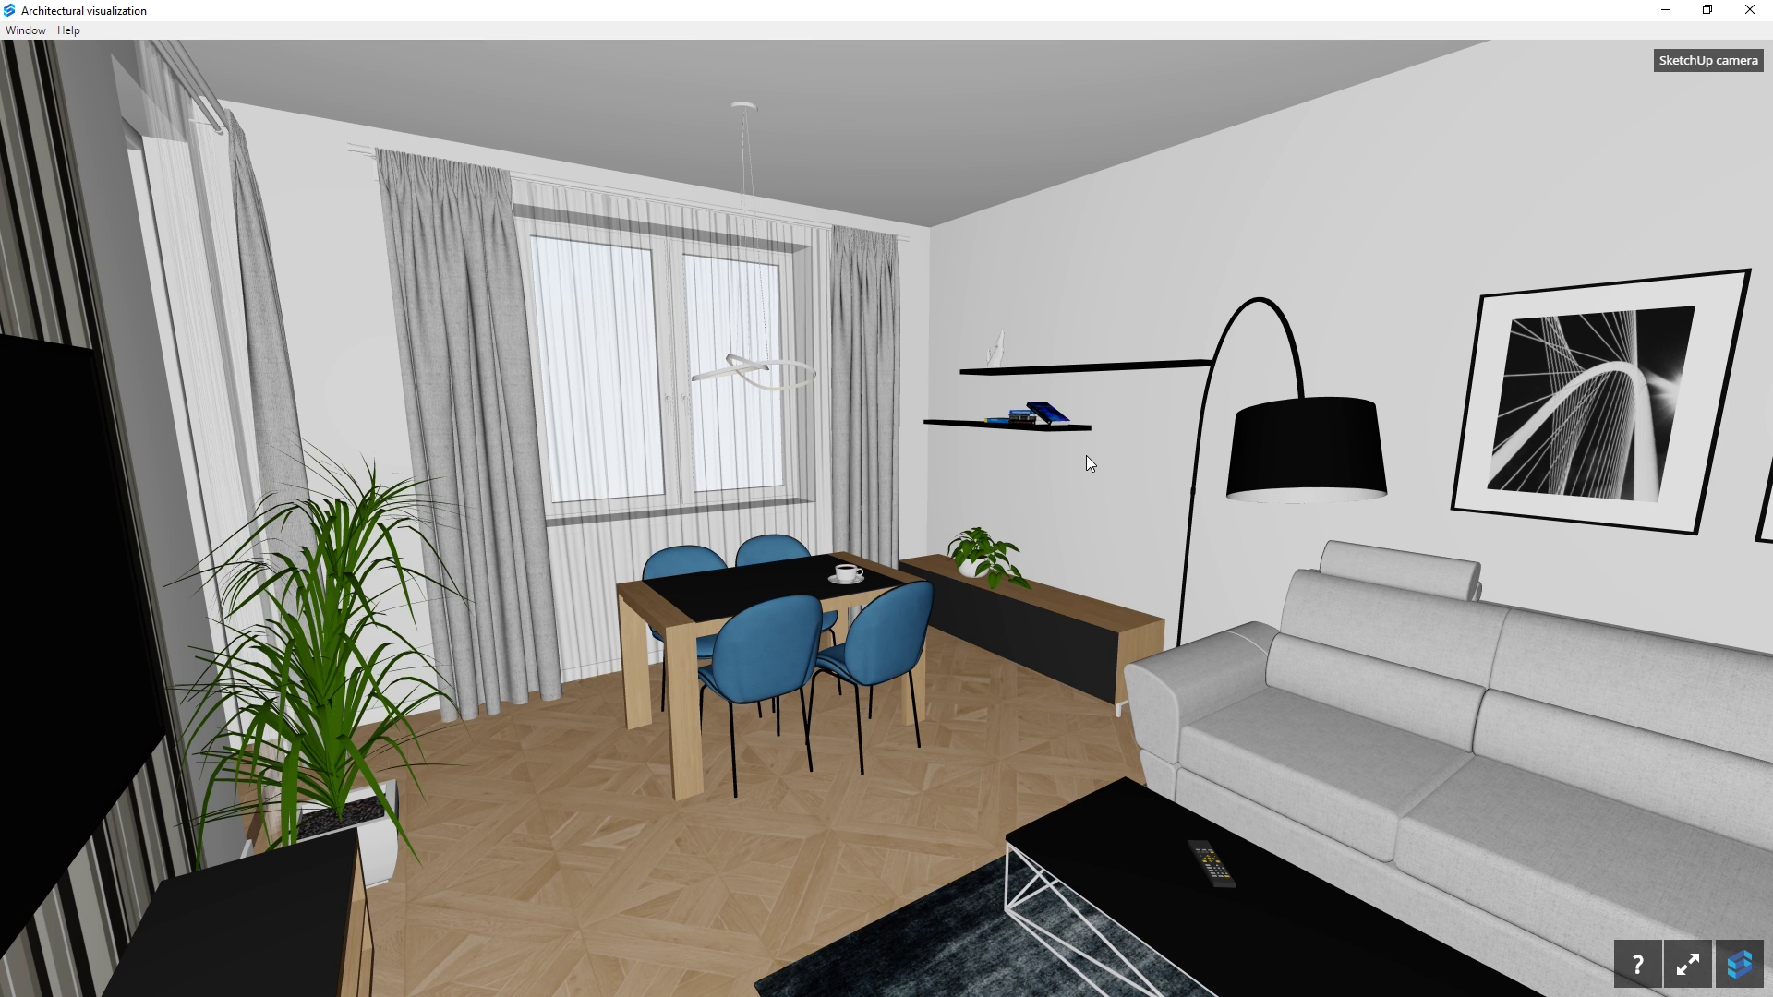
- Close the scene viewer and consult the lightmap baking tutorial linked in the editor's basic-lighting notice
click(1749, 9)
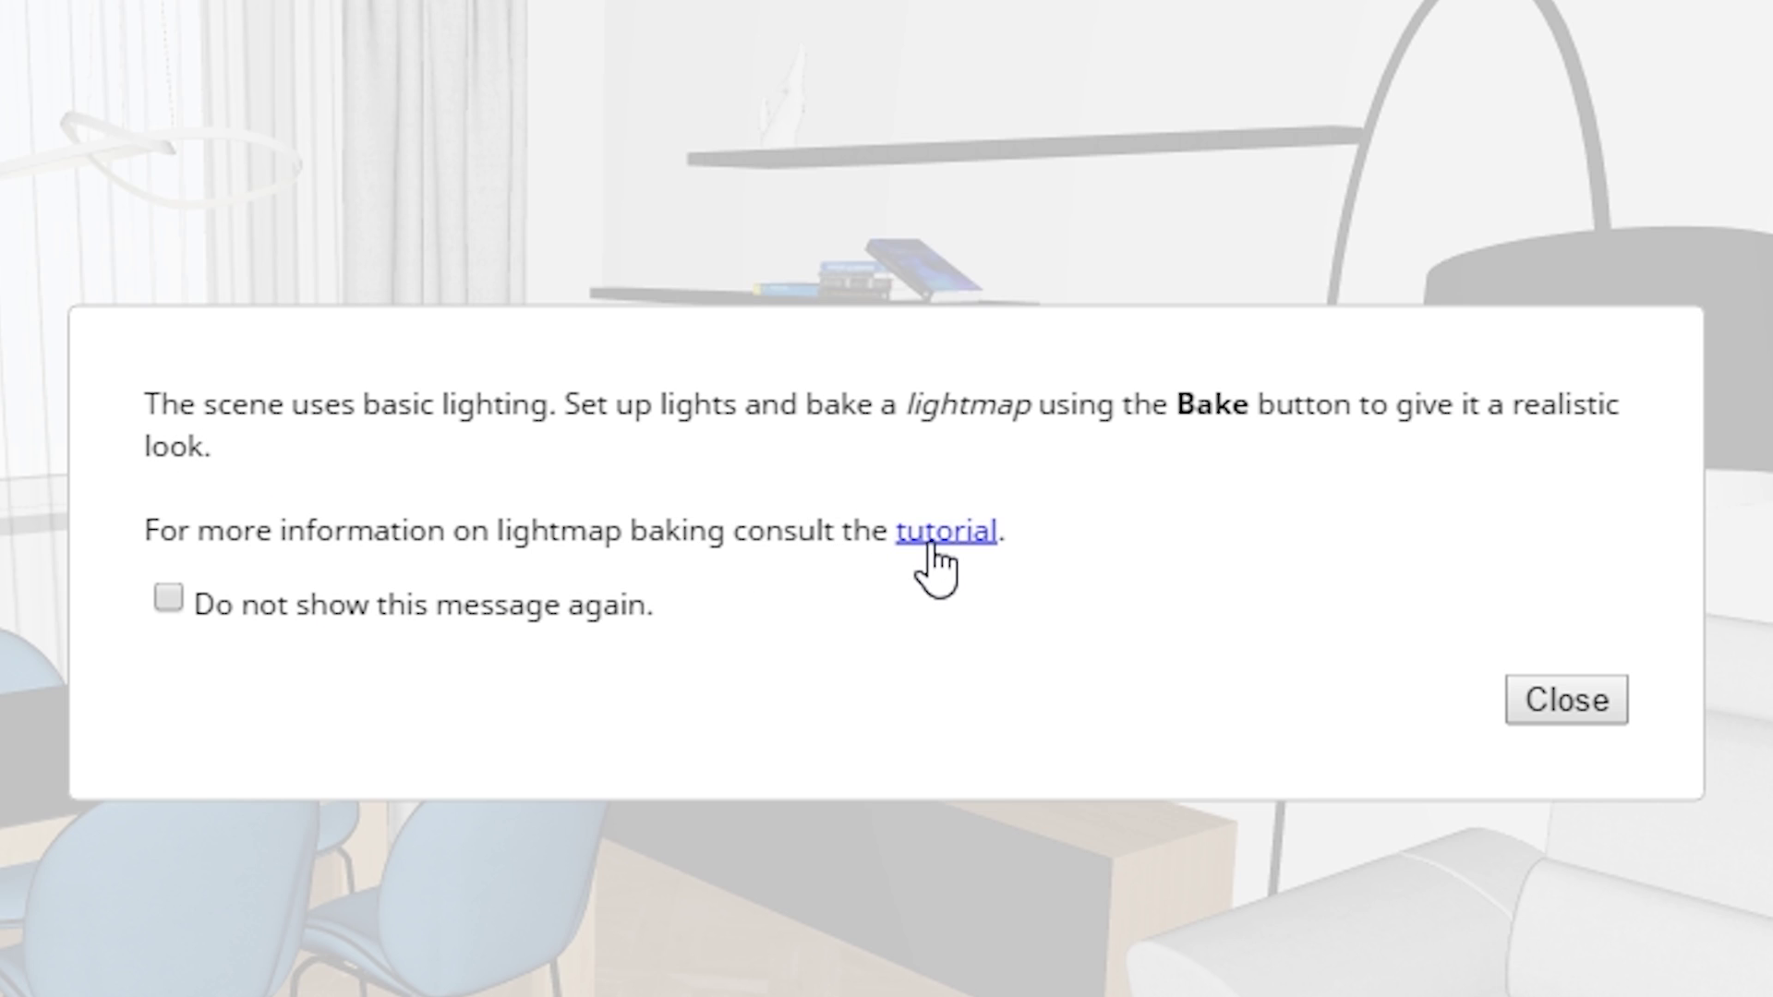
click(933, 545)
scroll(1139, 552, down, 7)
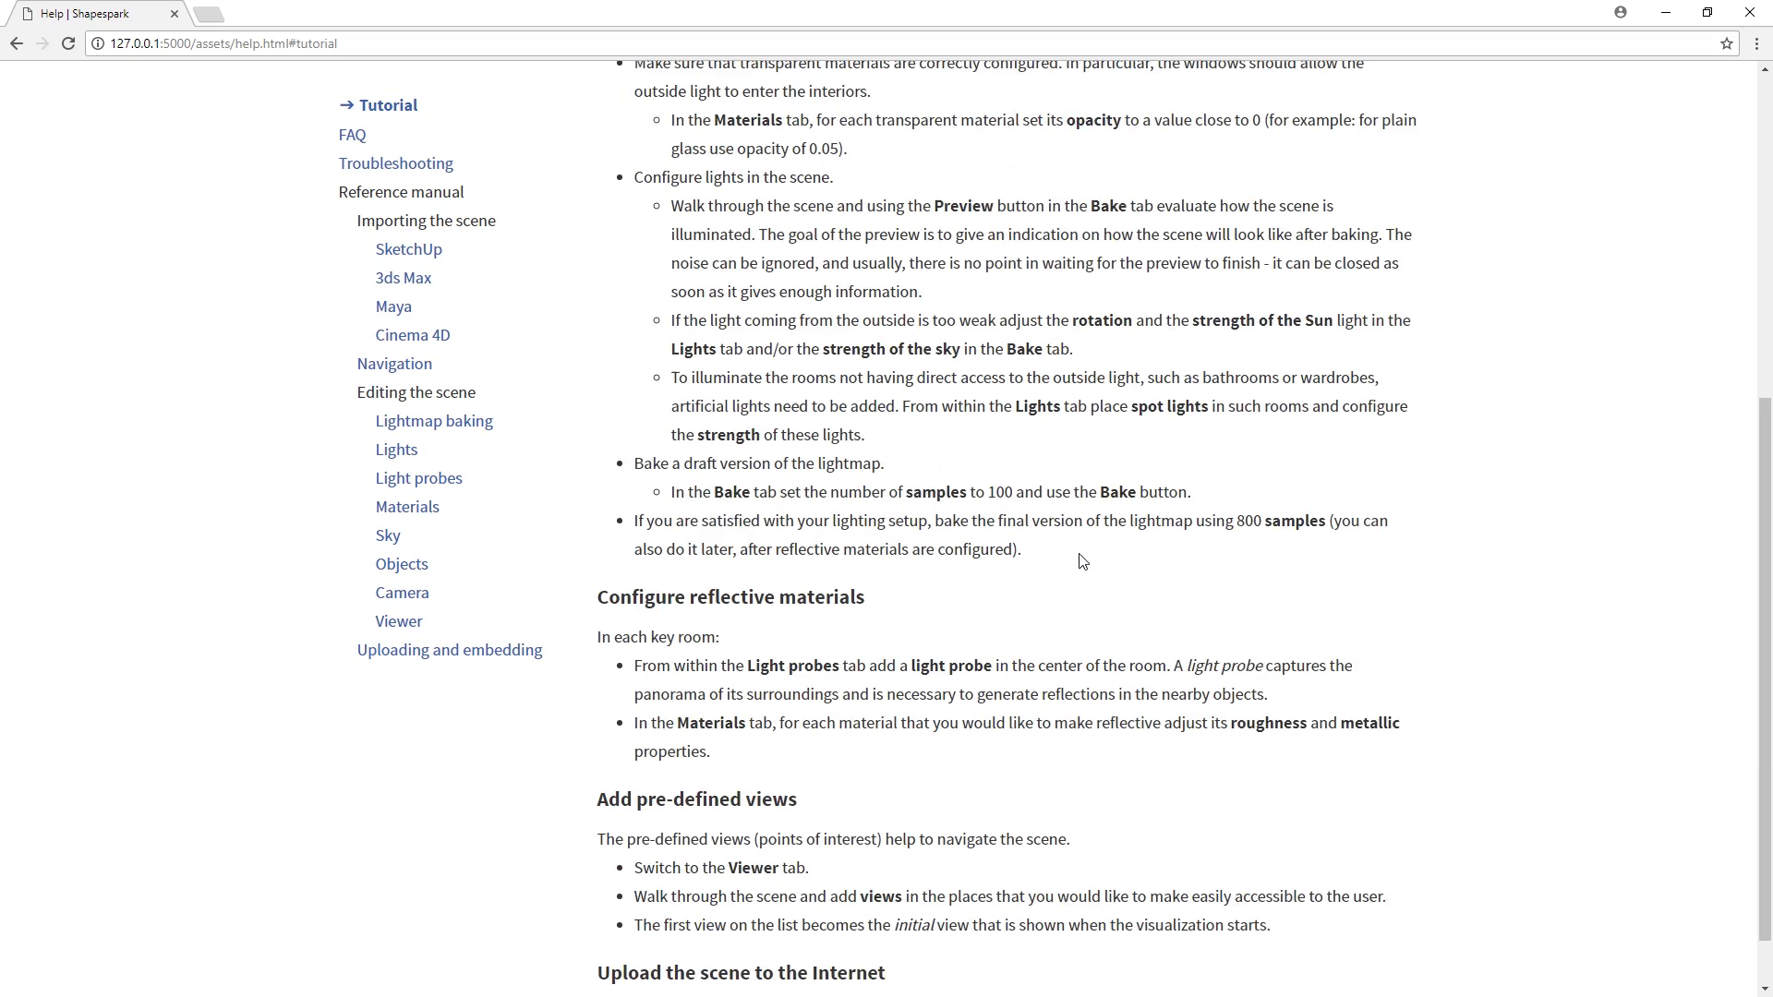
key(alt+Tab)
click(1141, 576)
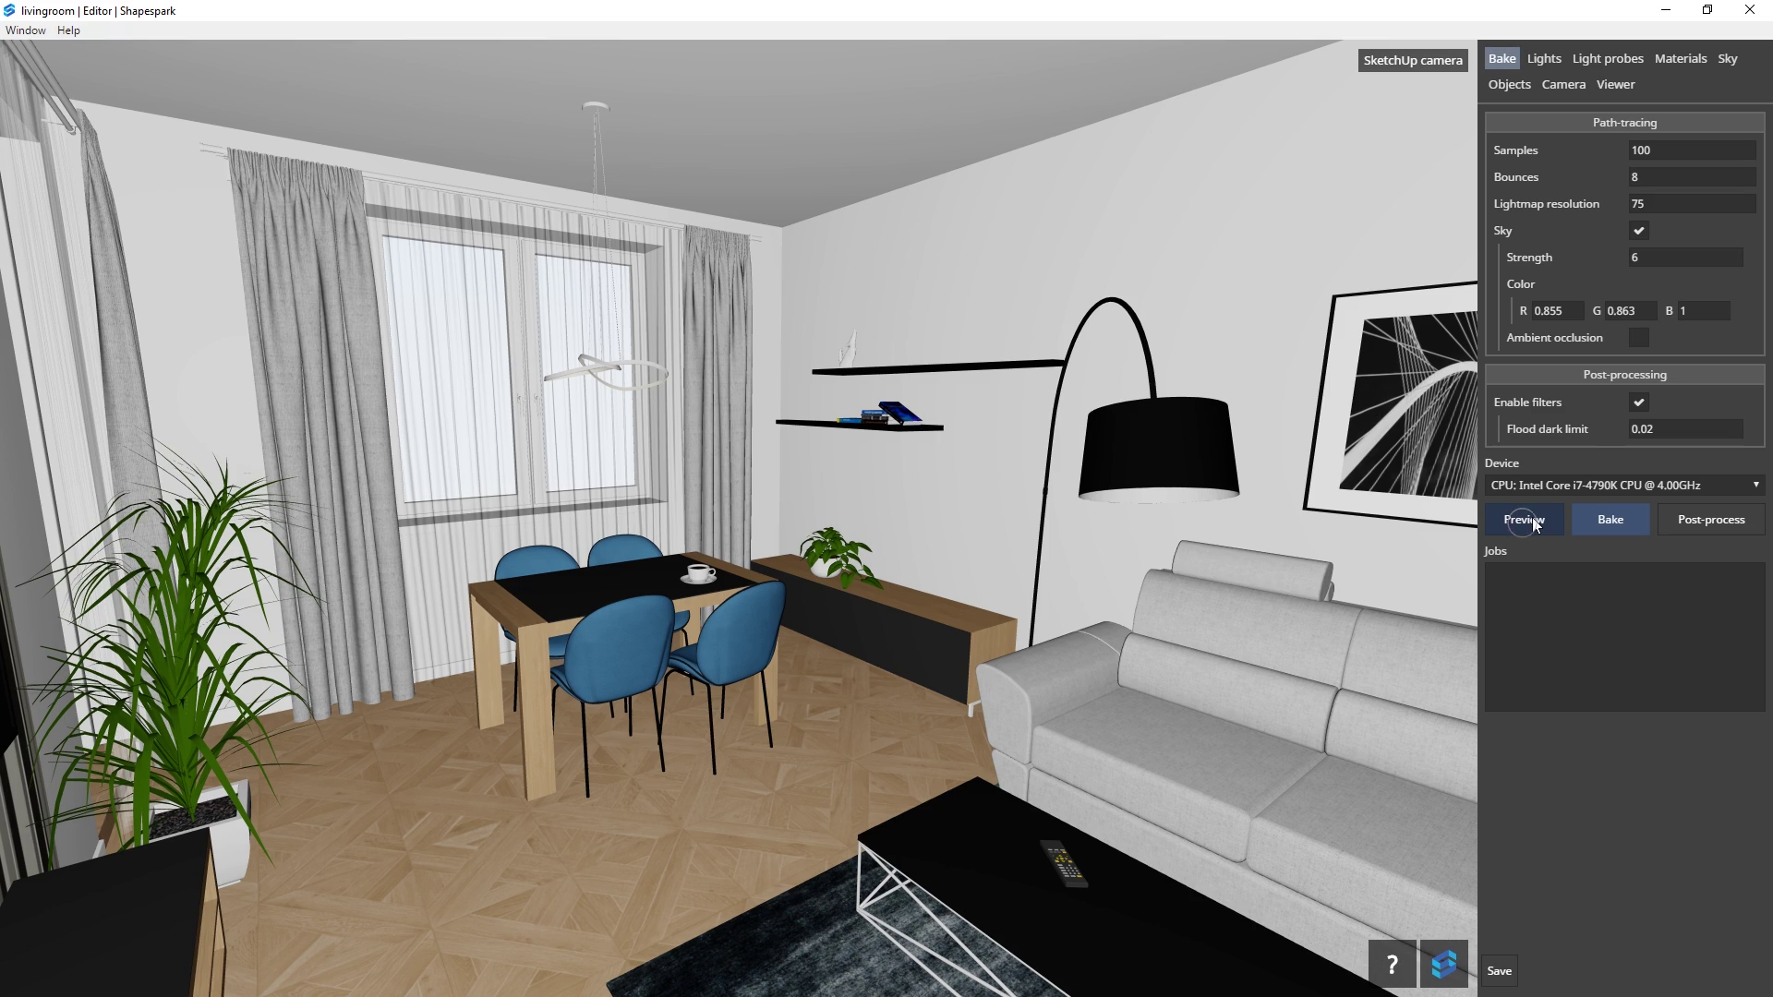
- Render lighting previews of the dining area and of the sofa corner with the door
click(1532, 517)
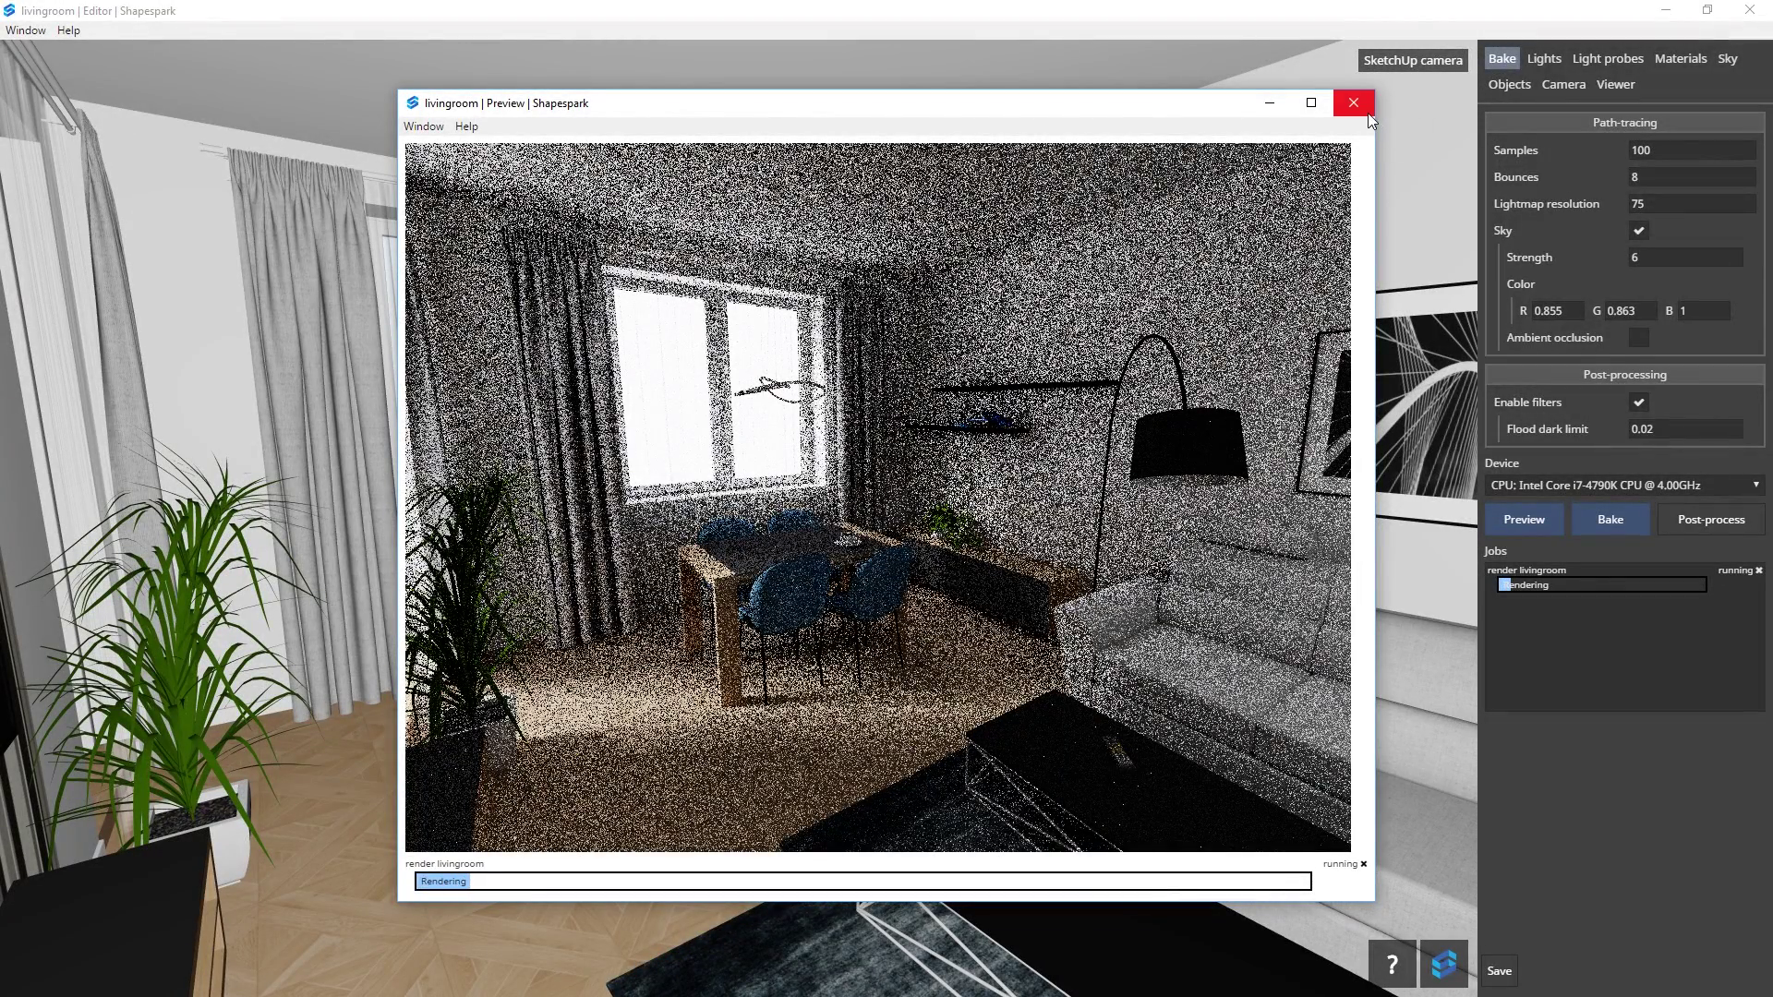
click(1367, 114)
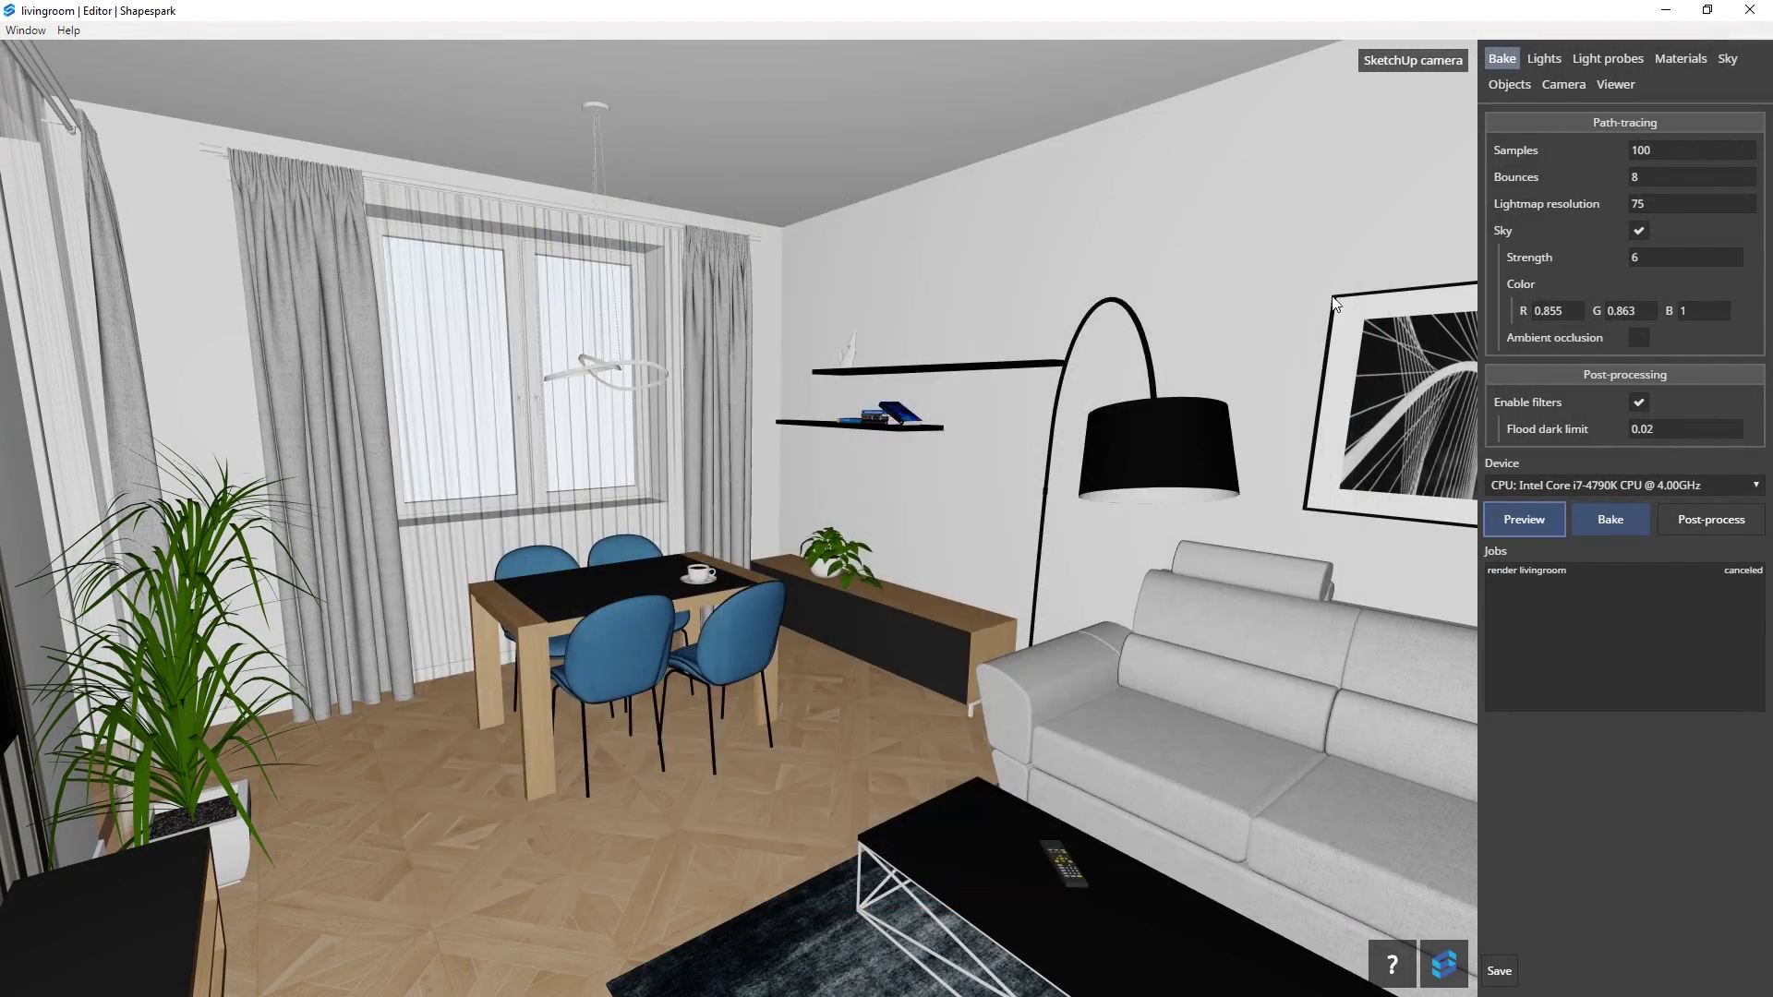
drag(1366, 351, 1141, 646)
click(1543, 524)
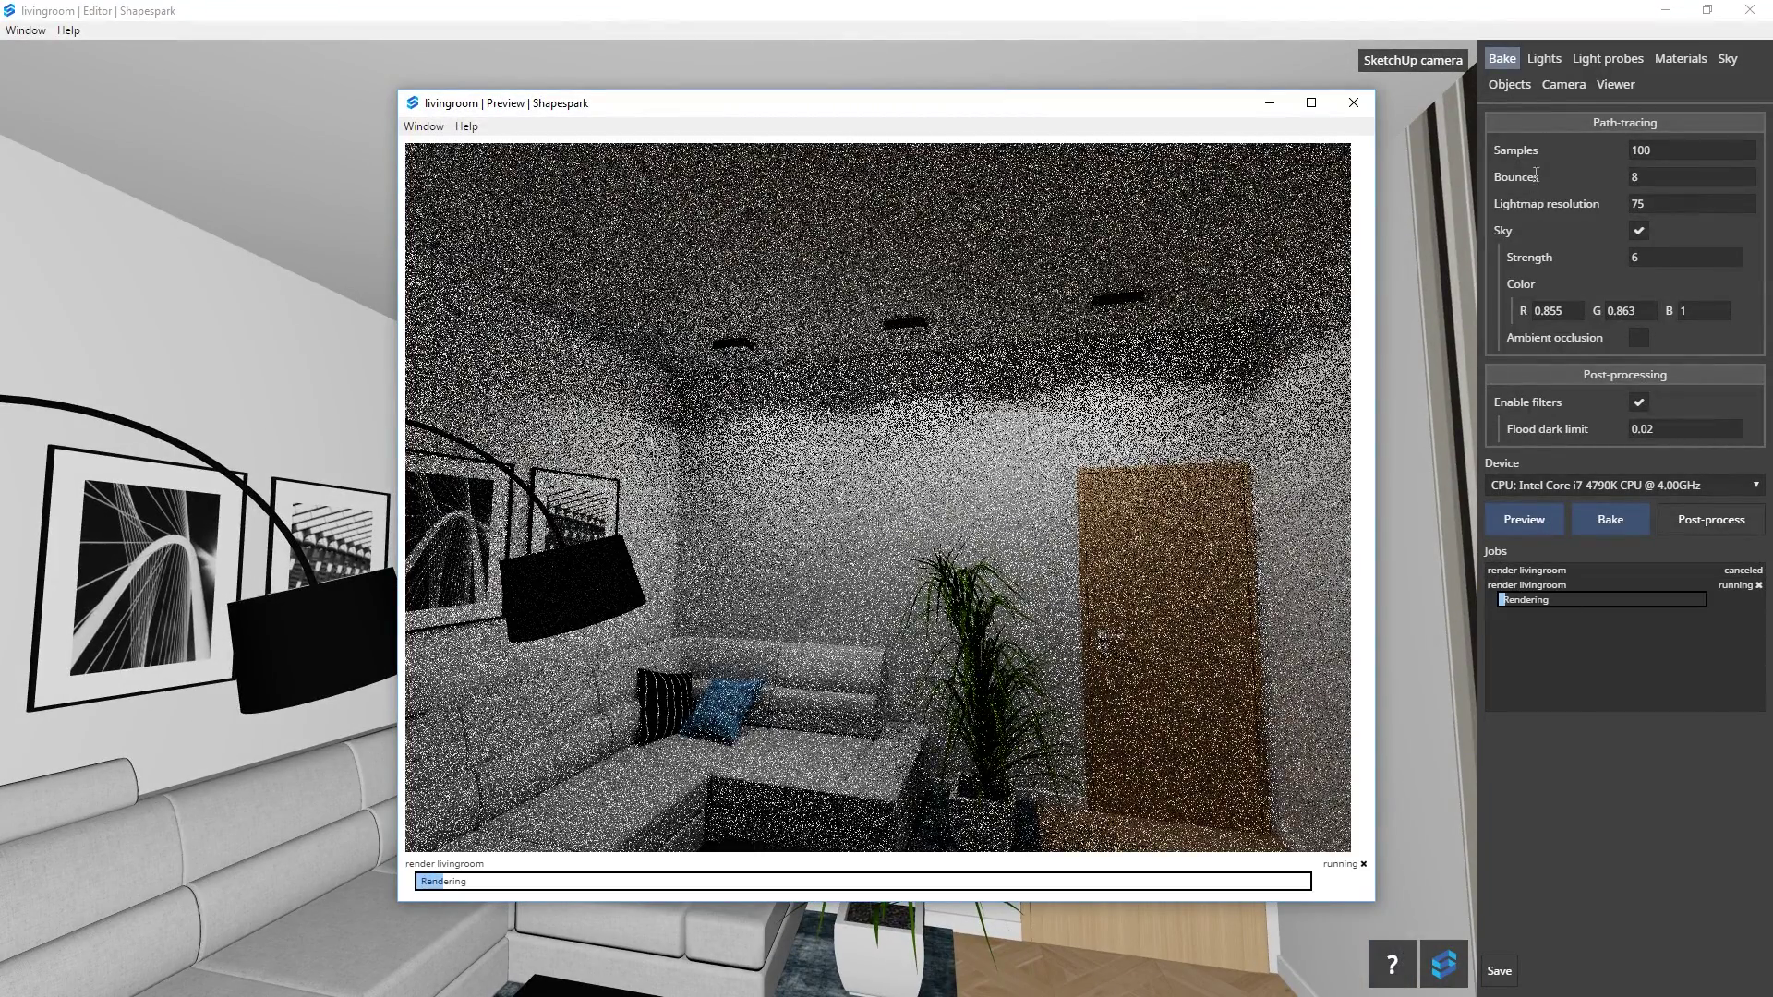
- Review the sun light, adjust the strength of the ceiling spot lights and preview the scene's lighting
click(1543, 58)
click(1571, 122)
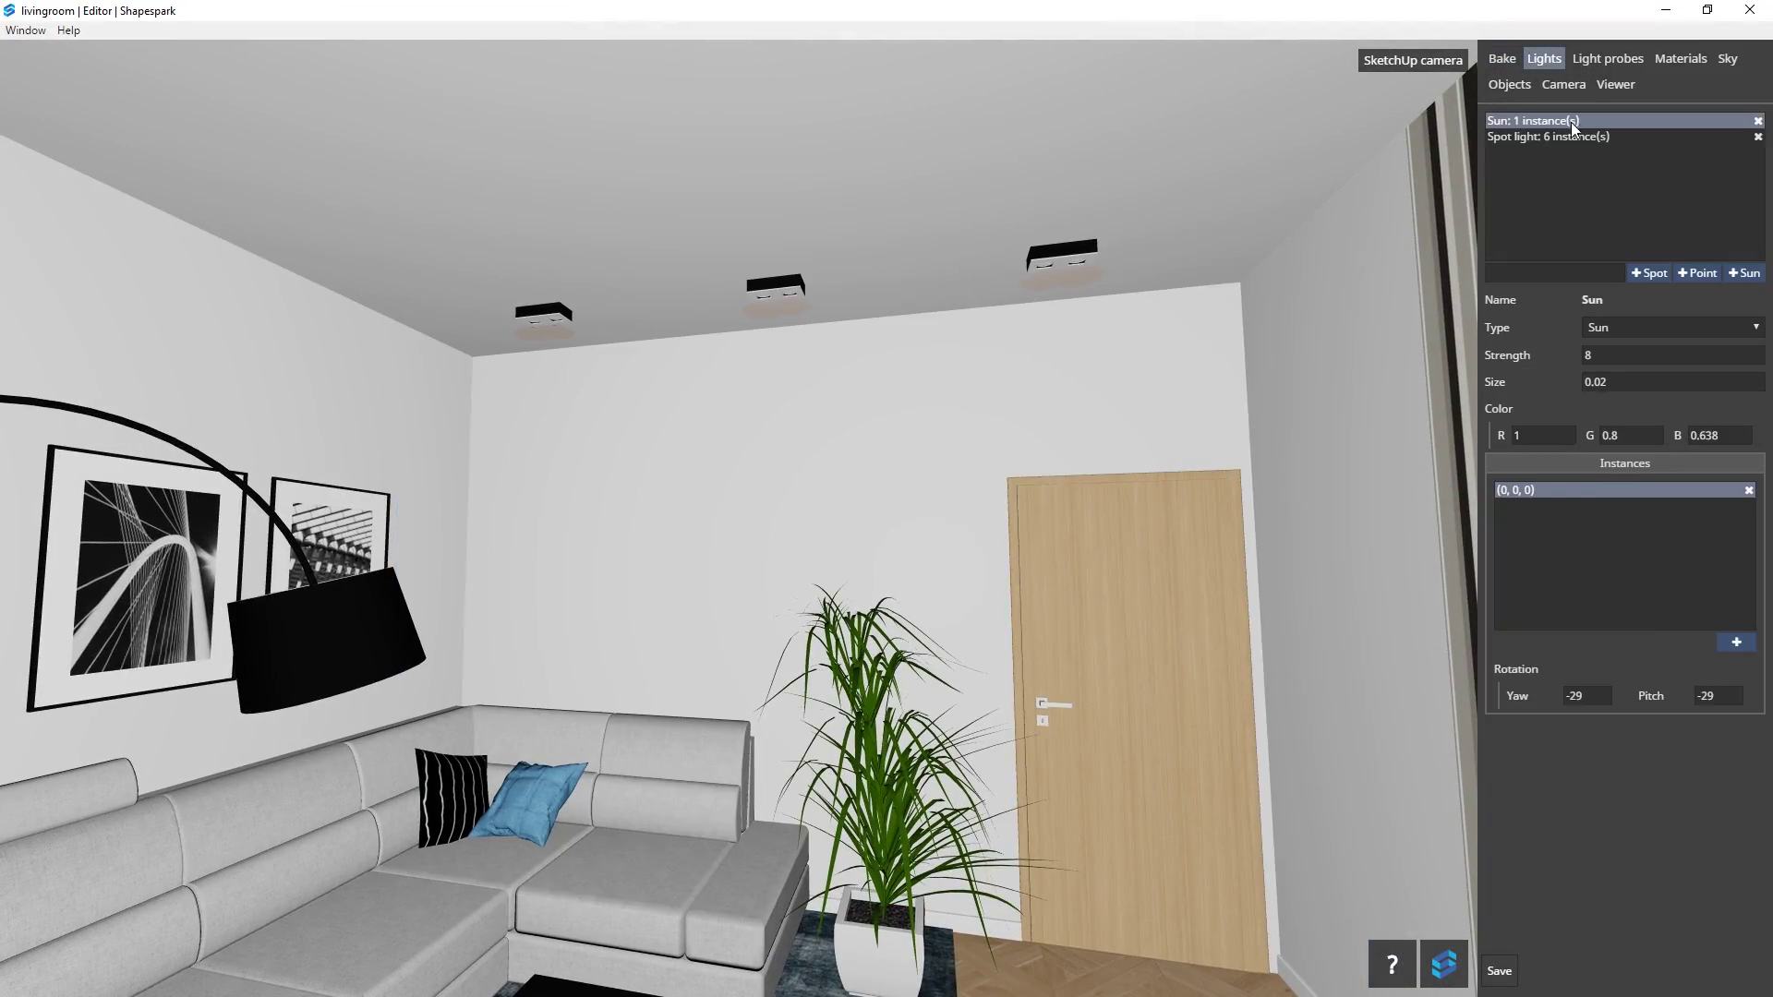
click(1547, 136)
click(1503, 59)
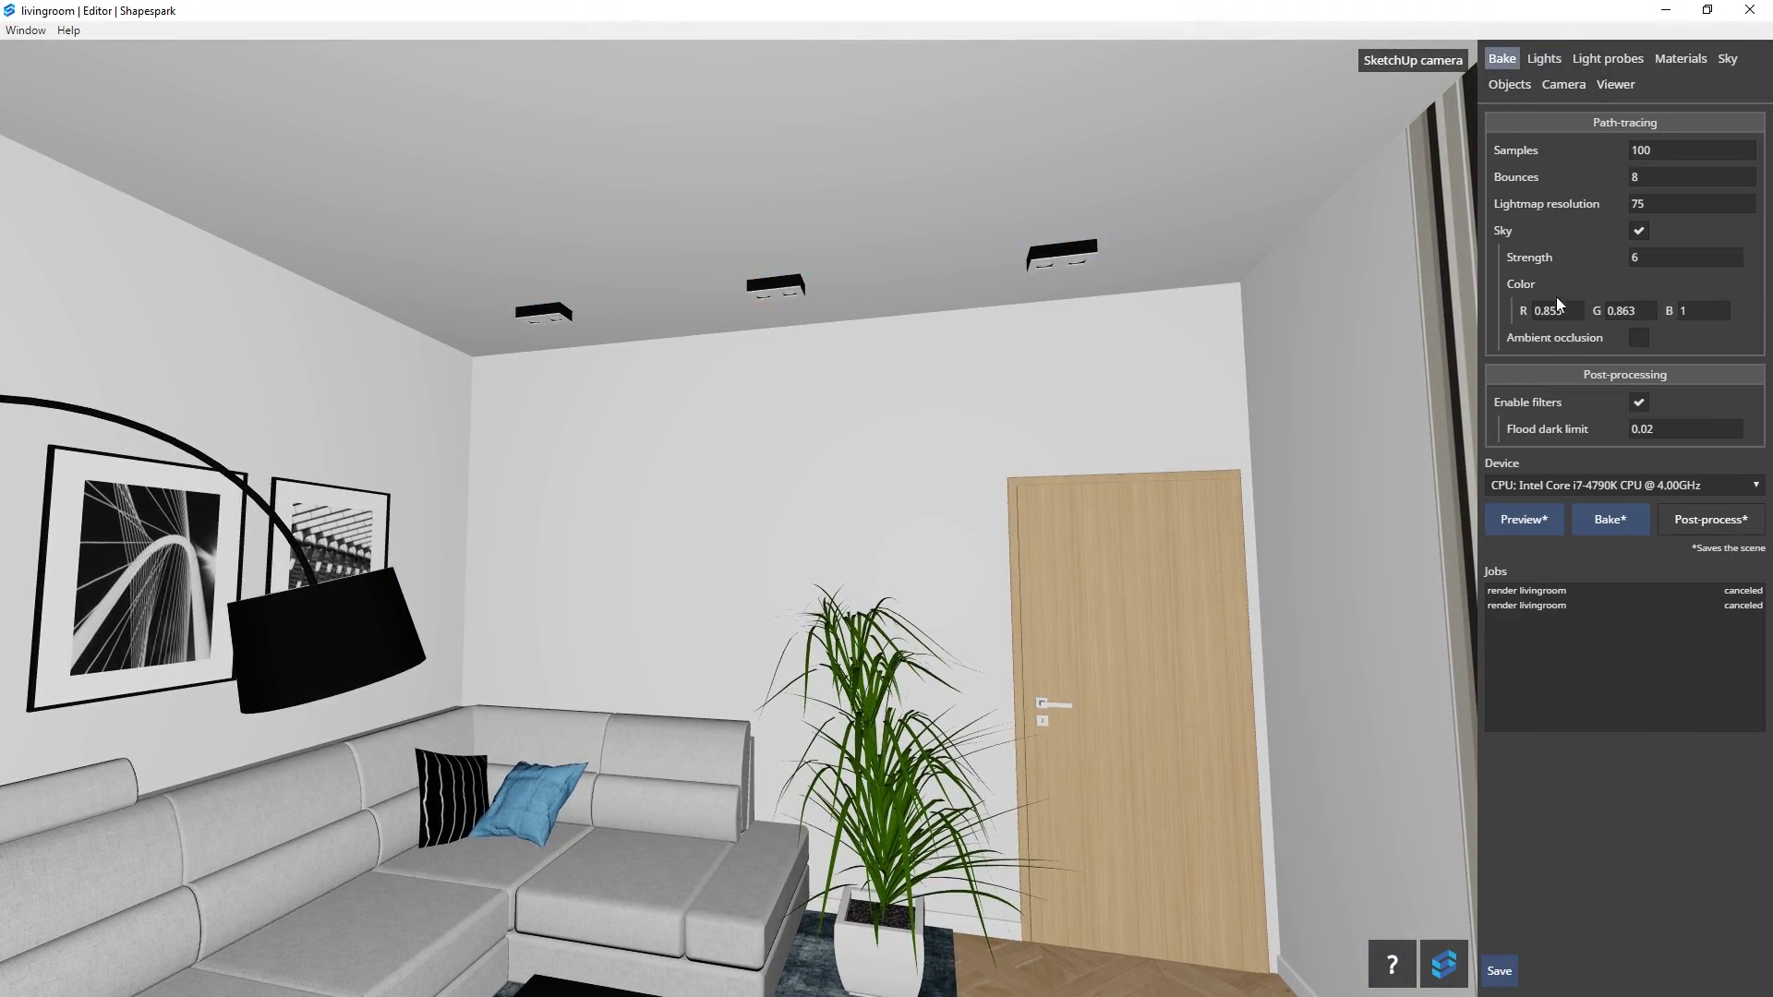
click(1524, 519)
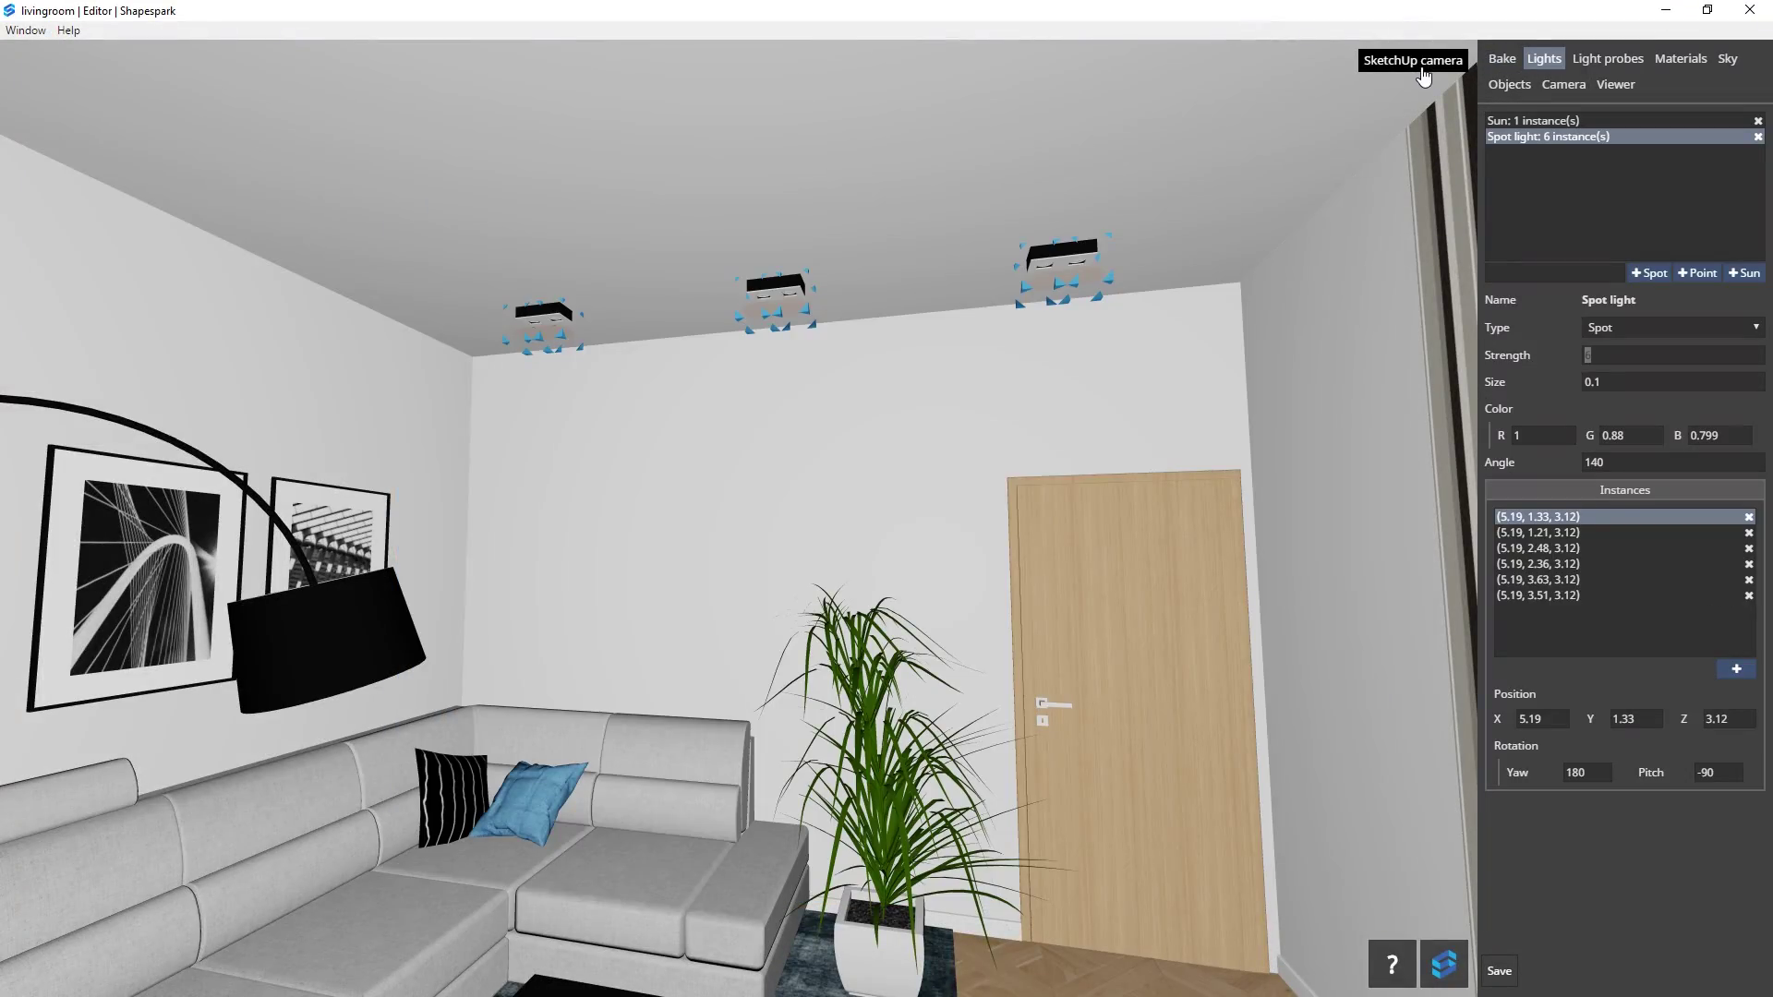
- Return to the SketchUp camera view and bake the scene's lightmap
click(1422, 66)
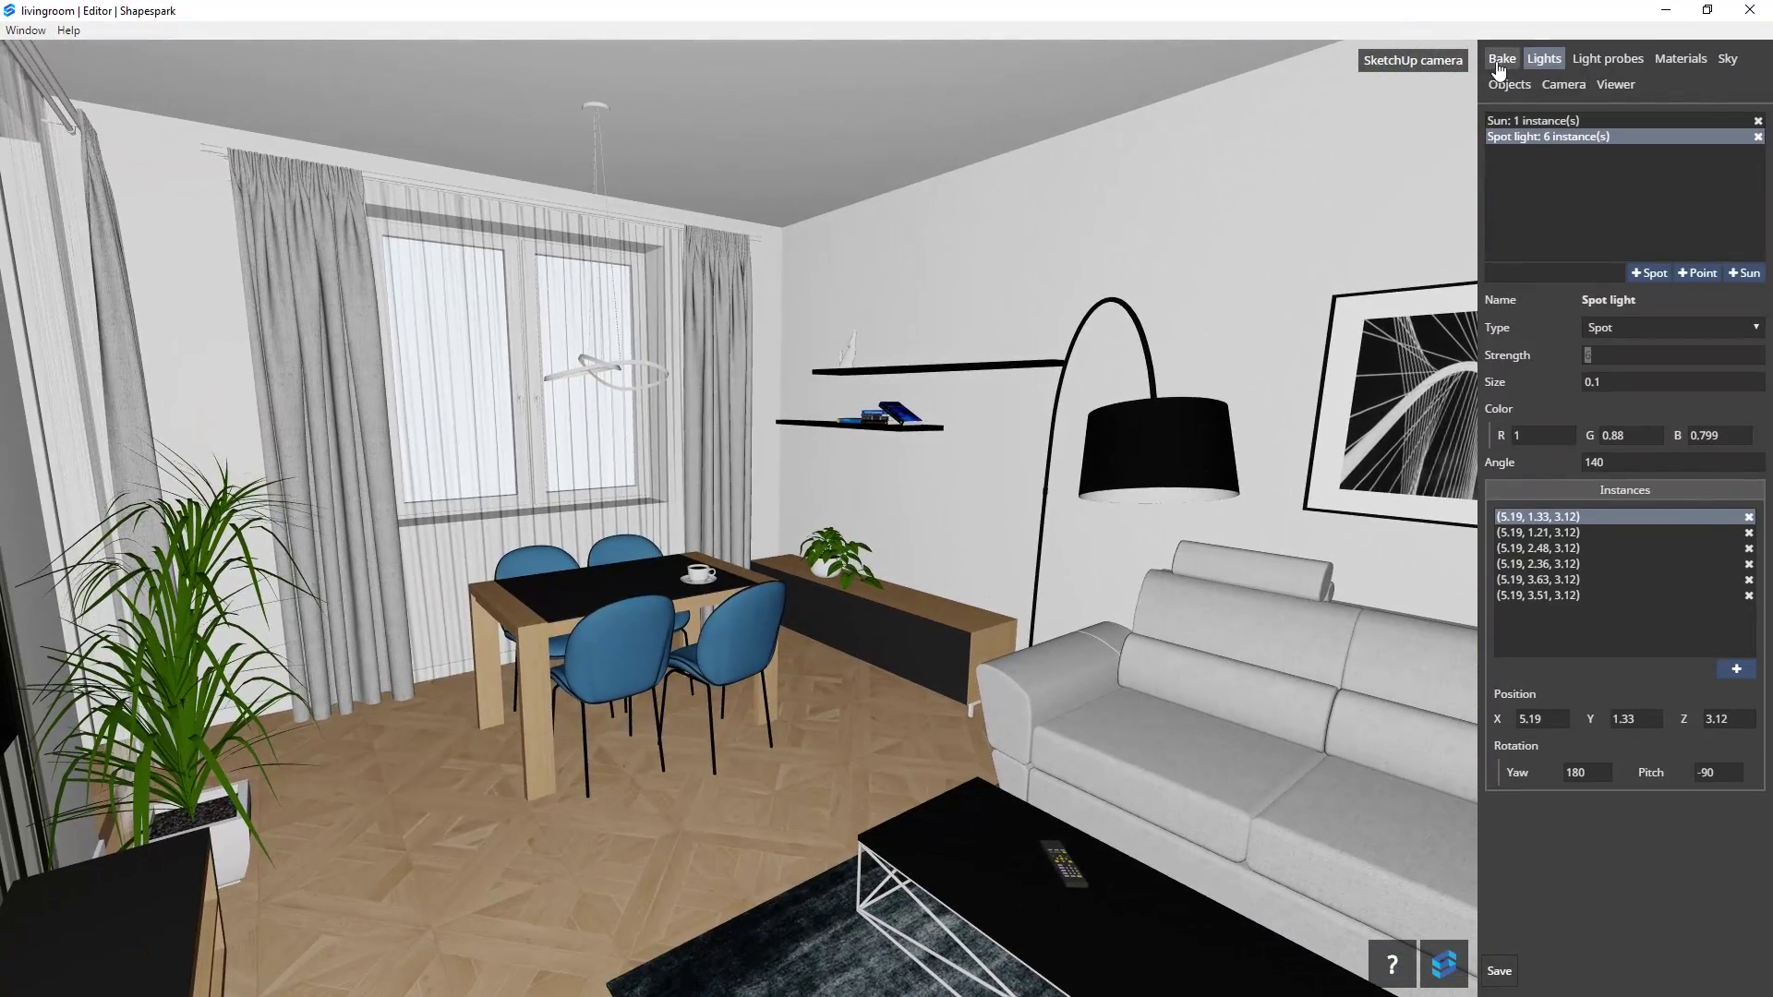
click(1499, 61)
click(1613, 520)
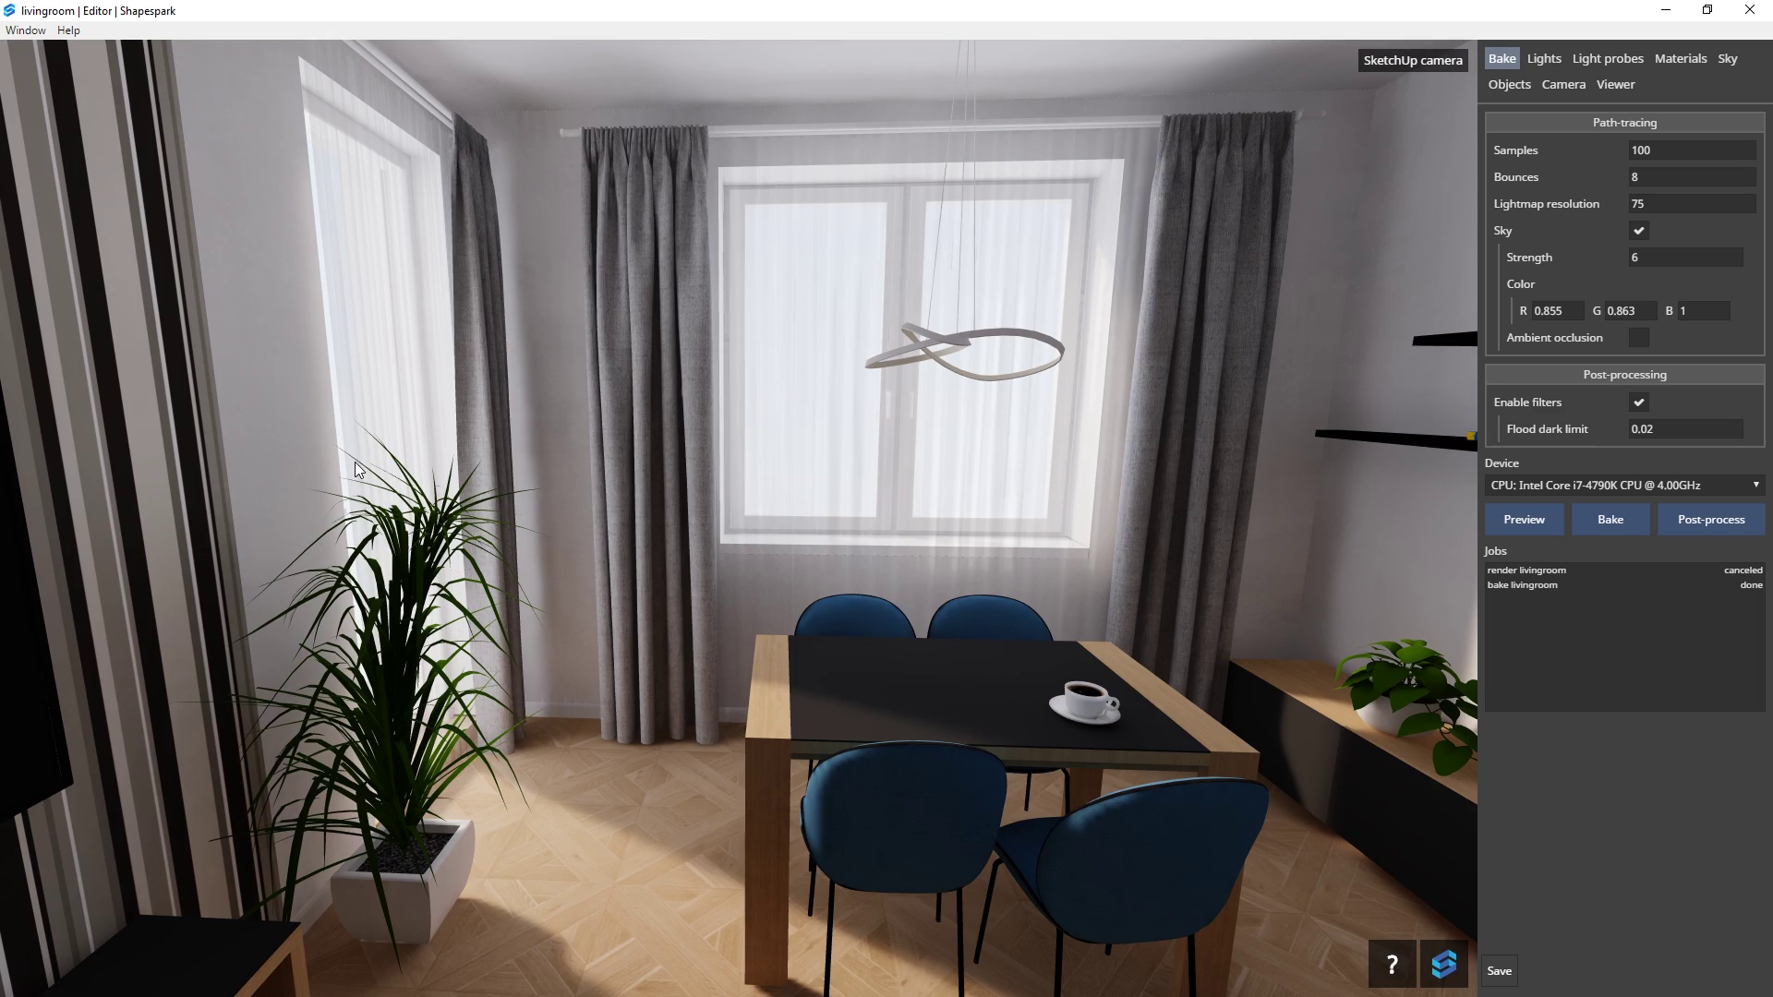
- Set the roughness of the dining table's Charcoal lacobel glass top to 0
drag(358, 469, 545, 562)
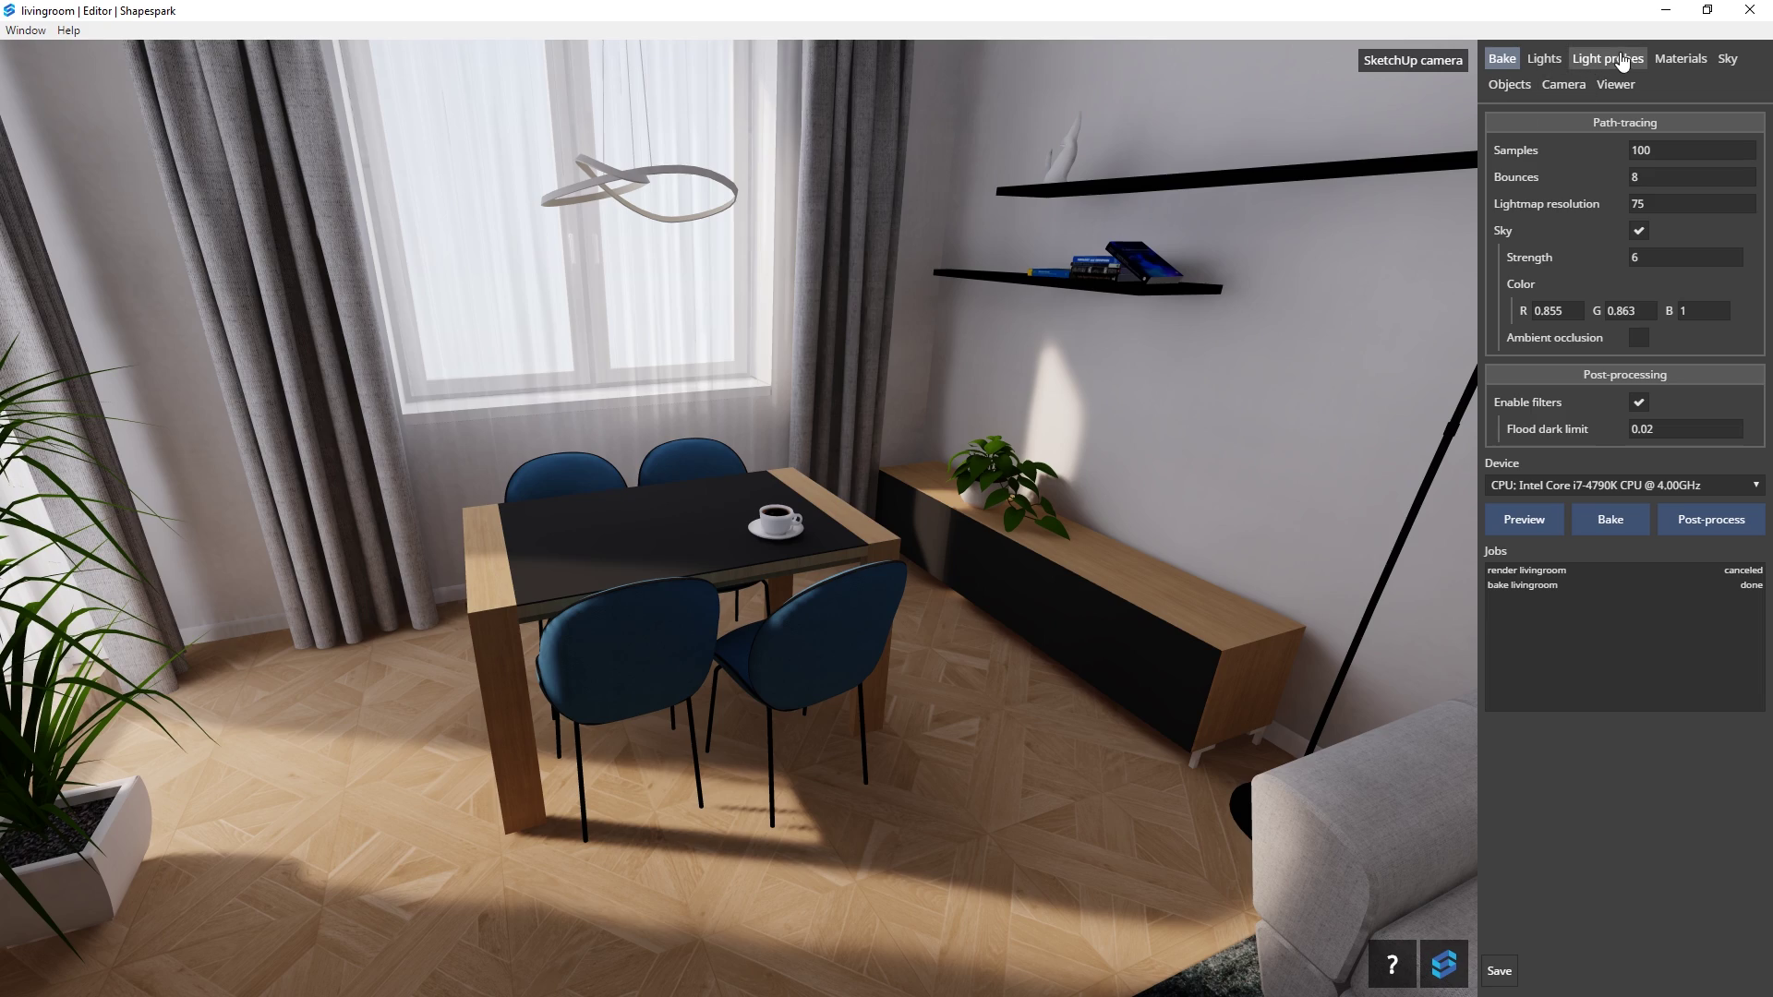
click(1671, 61)
drag(1064, 275, 1017, 458)
key(w)
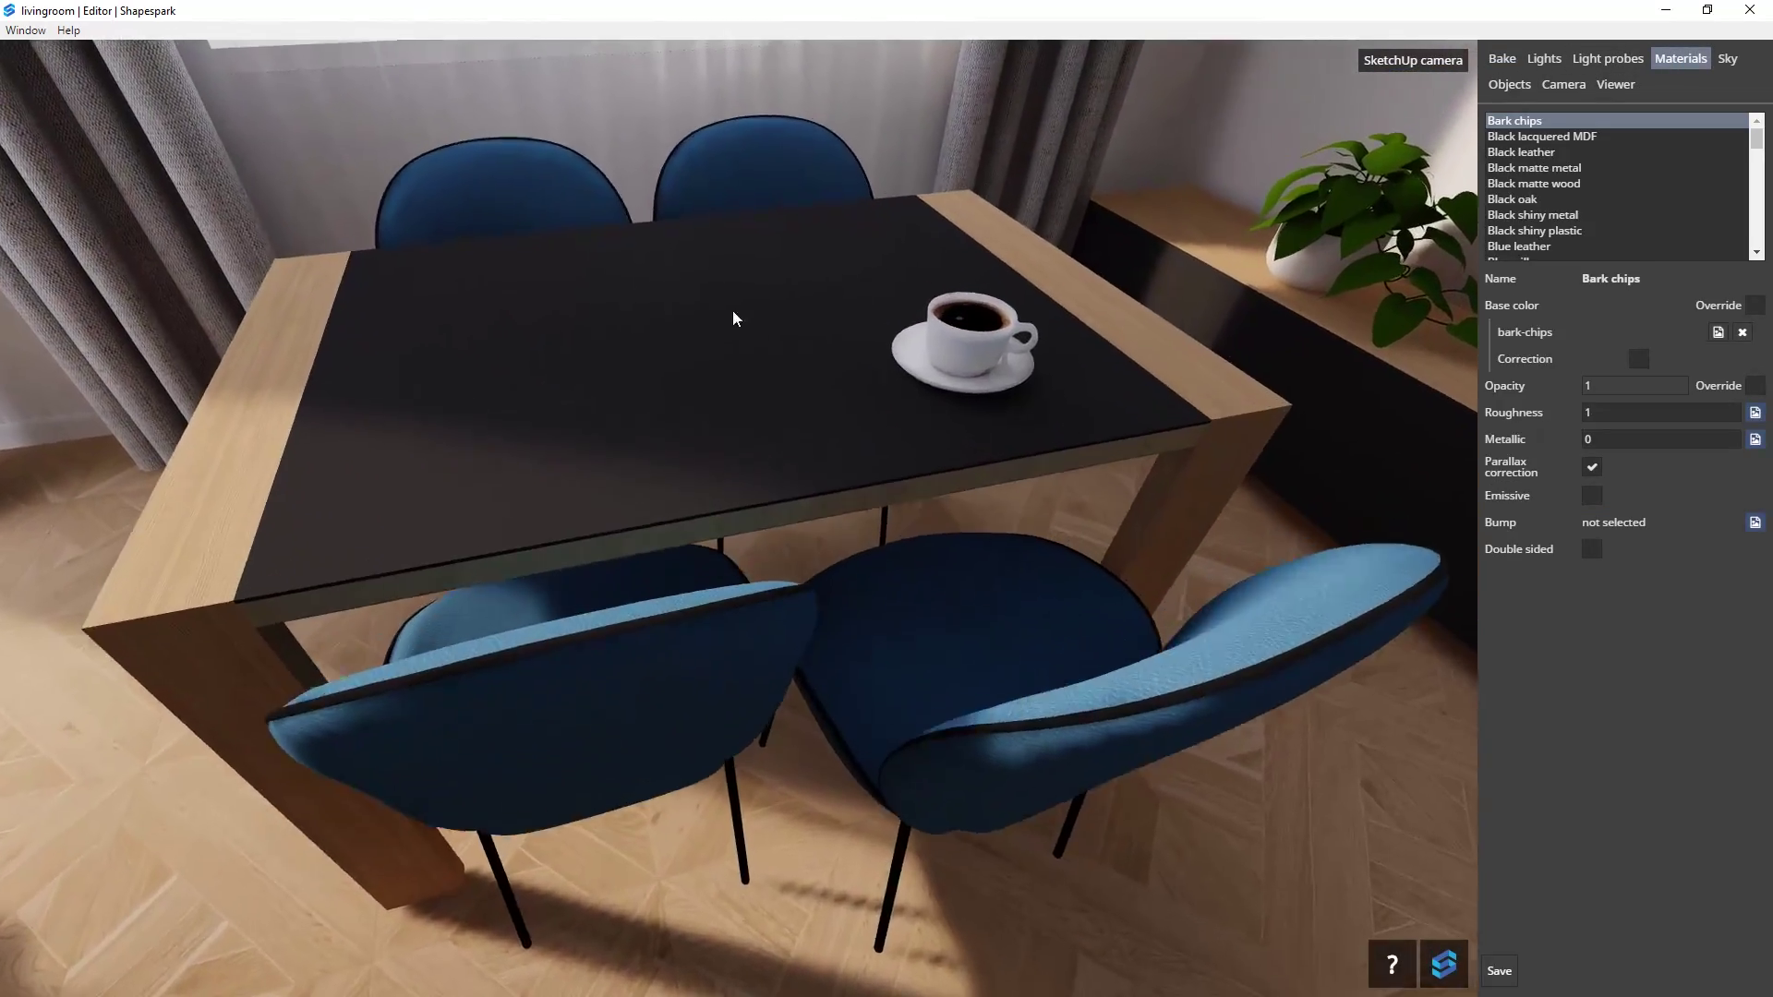
click(720, 387)
click(1599, 385)
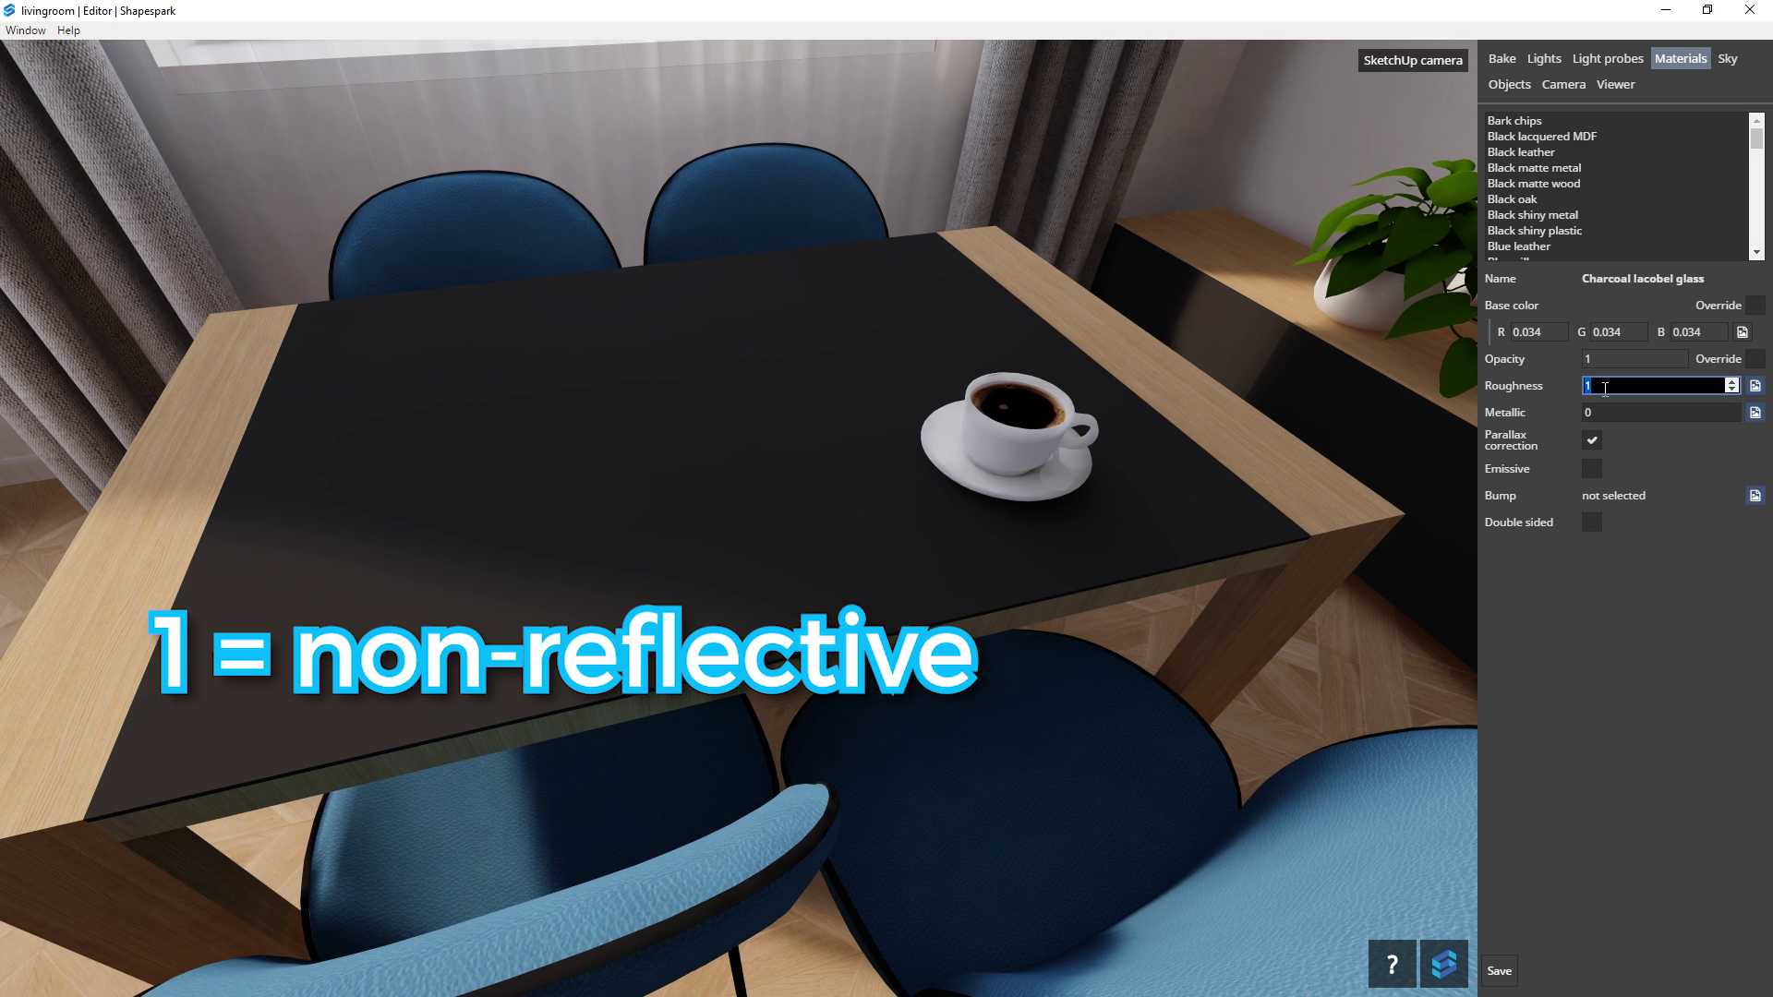
text(0)
click(1596, 416)
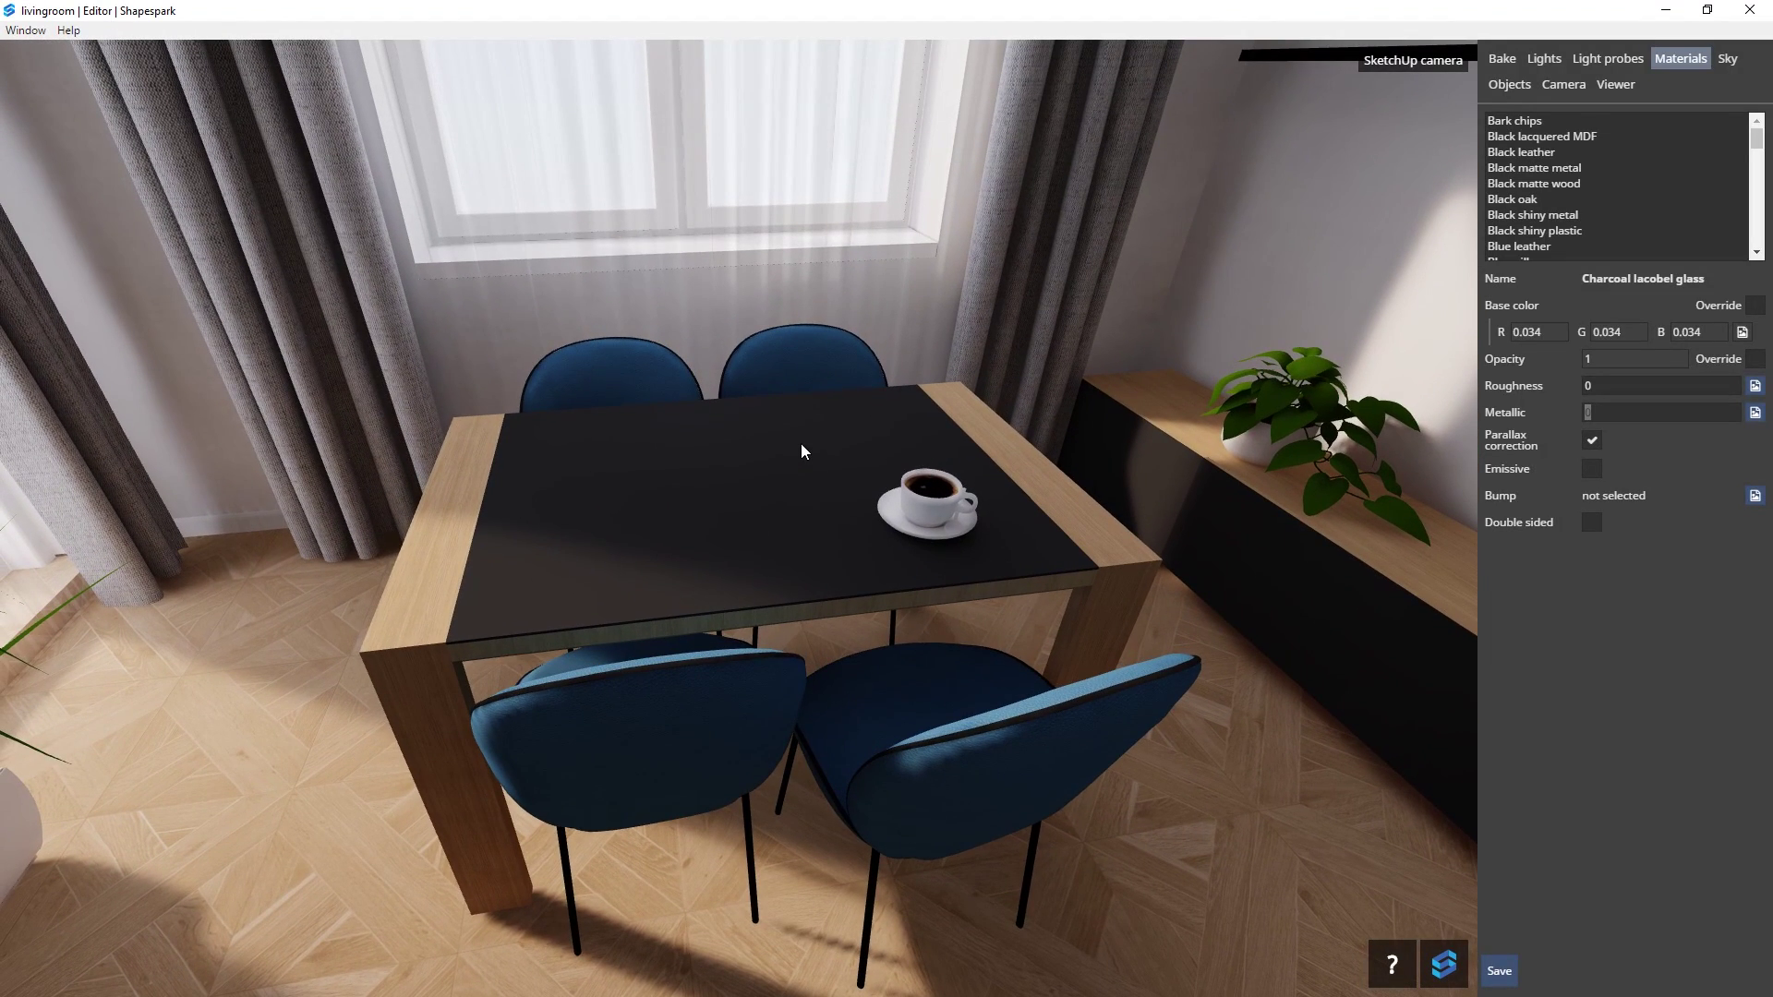
- Set the table top glass material's roughness back to 1
click(1642, 388)
text(1)
click(1642, 412)
drag(960, 457, 972, 358)
key(s)
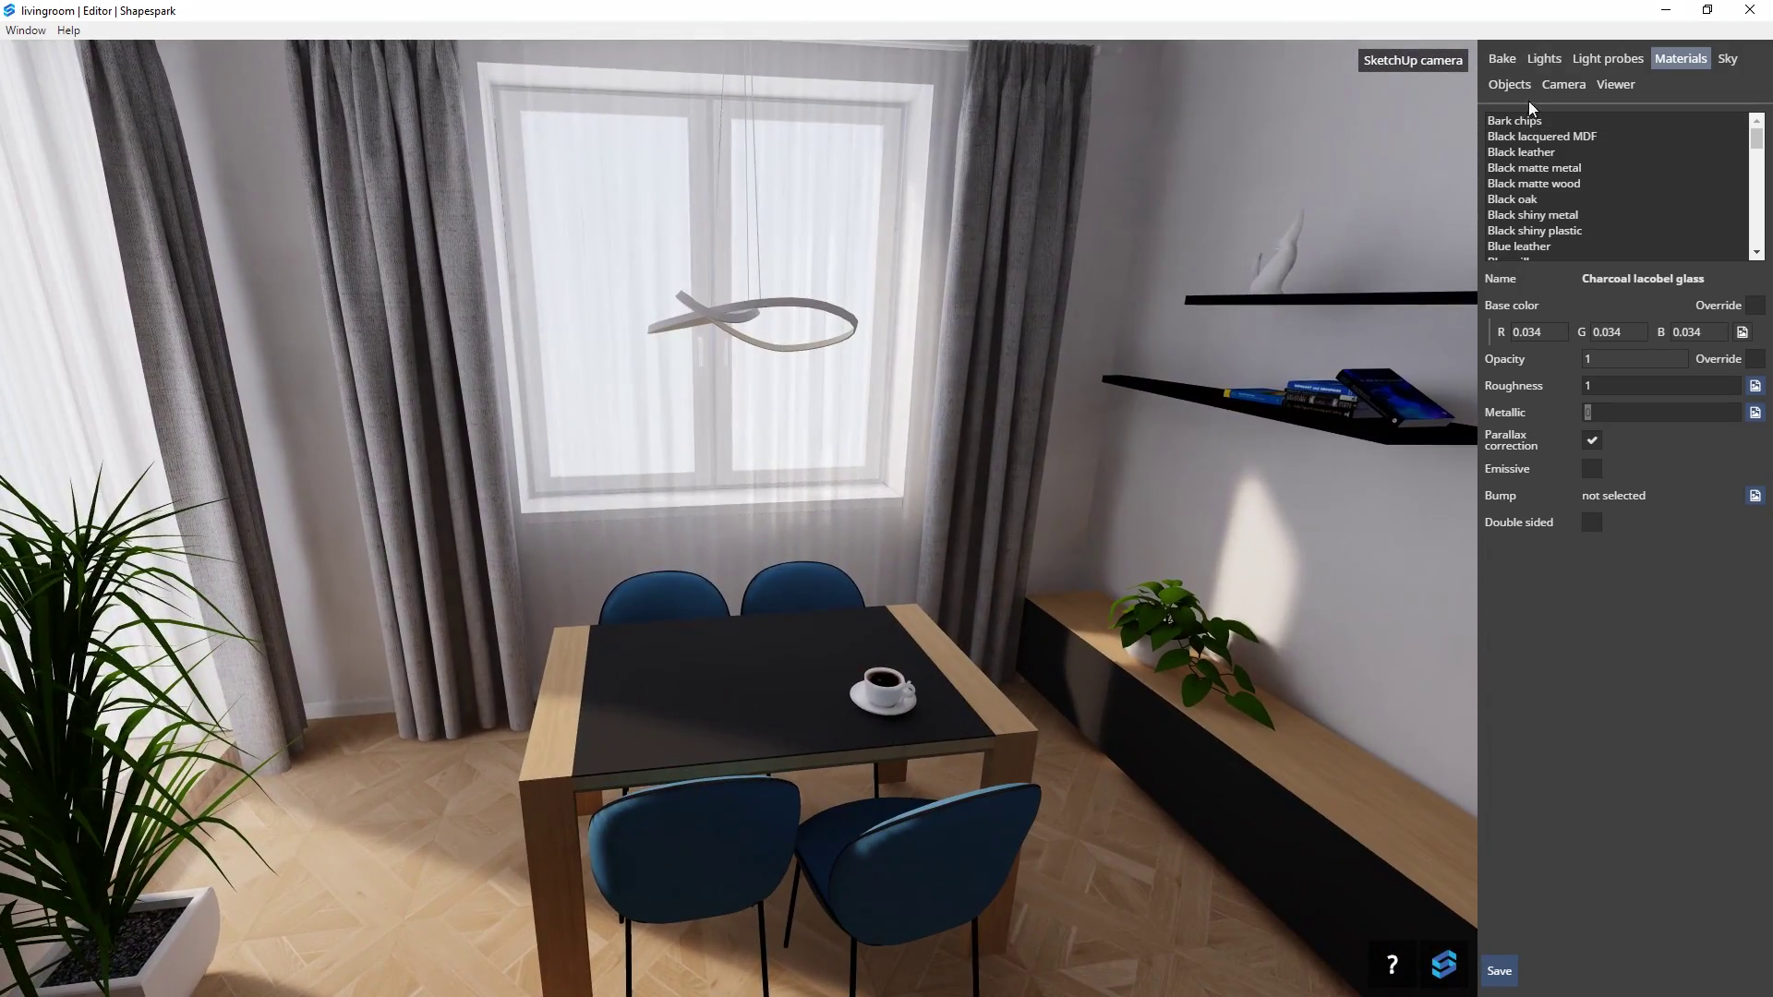
- Add a light probe near the dining table at about X 3.4, Y 2.1, Z 2.1
click(1600, 60)
click(1746, 277)
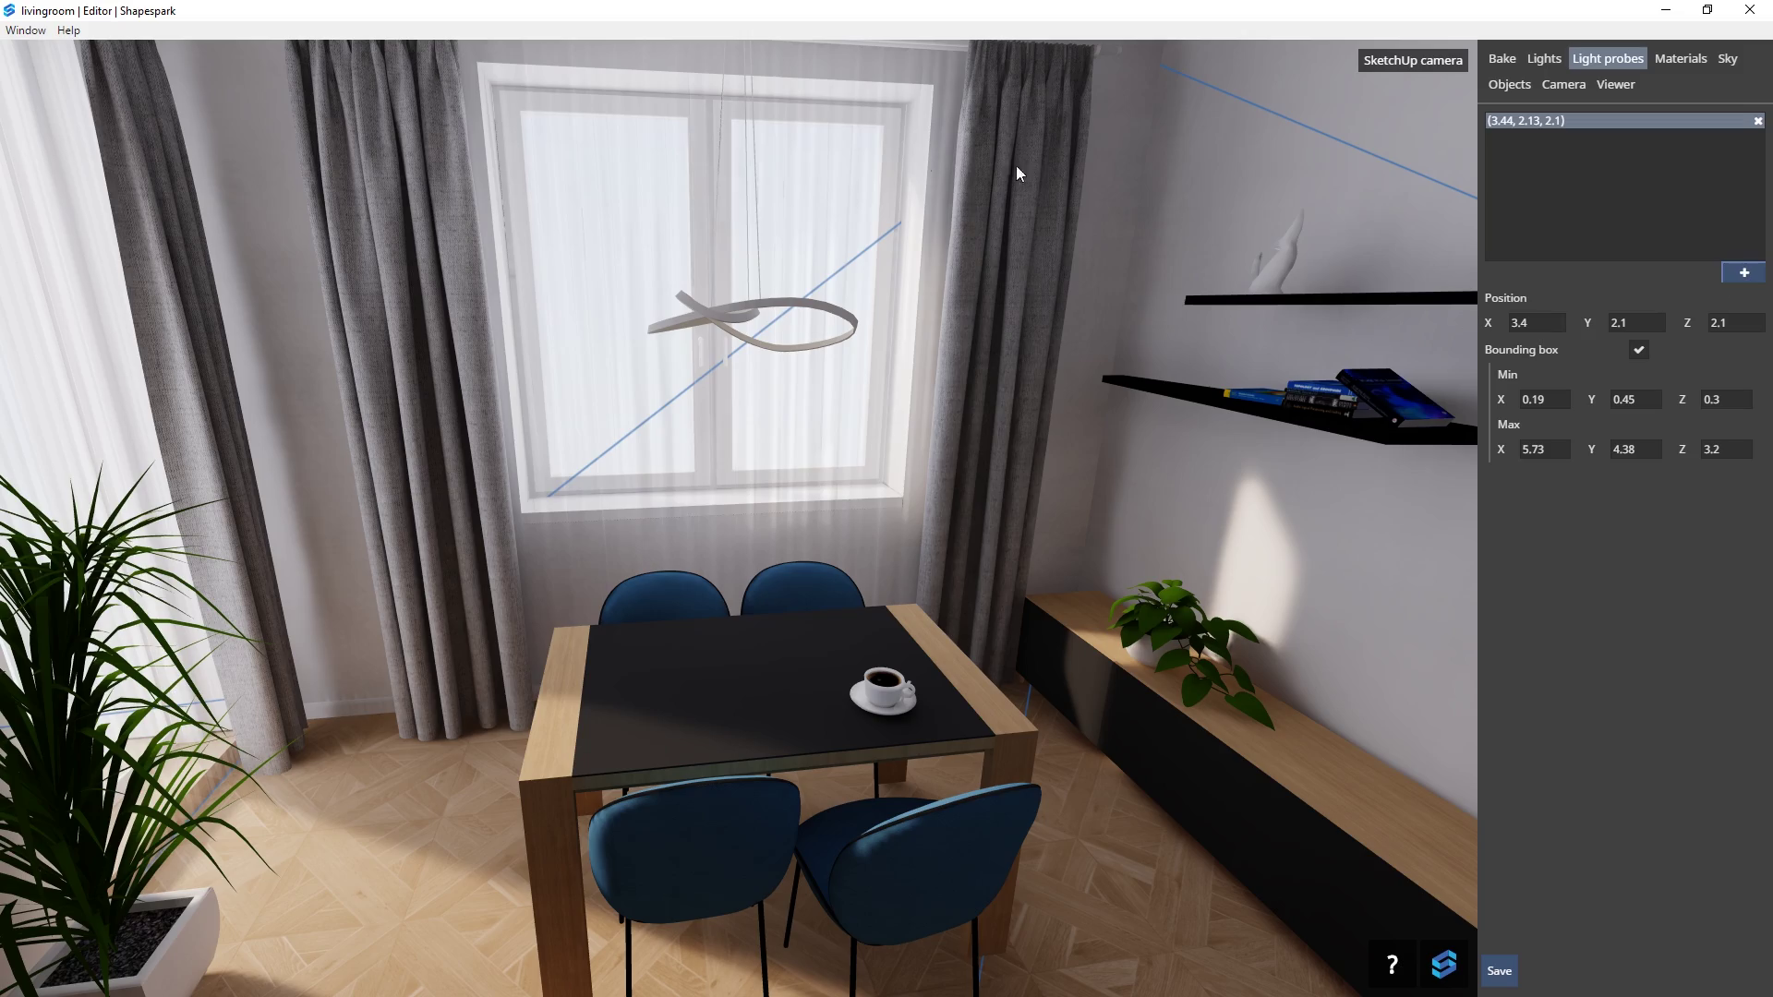
key(s)
drag(934, 369, 927, 335)
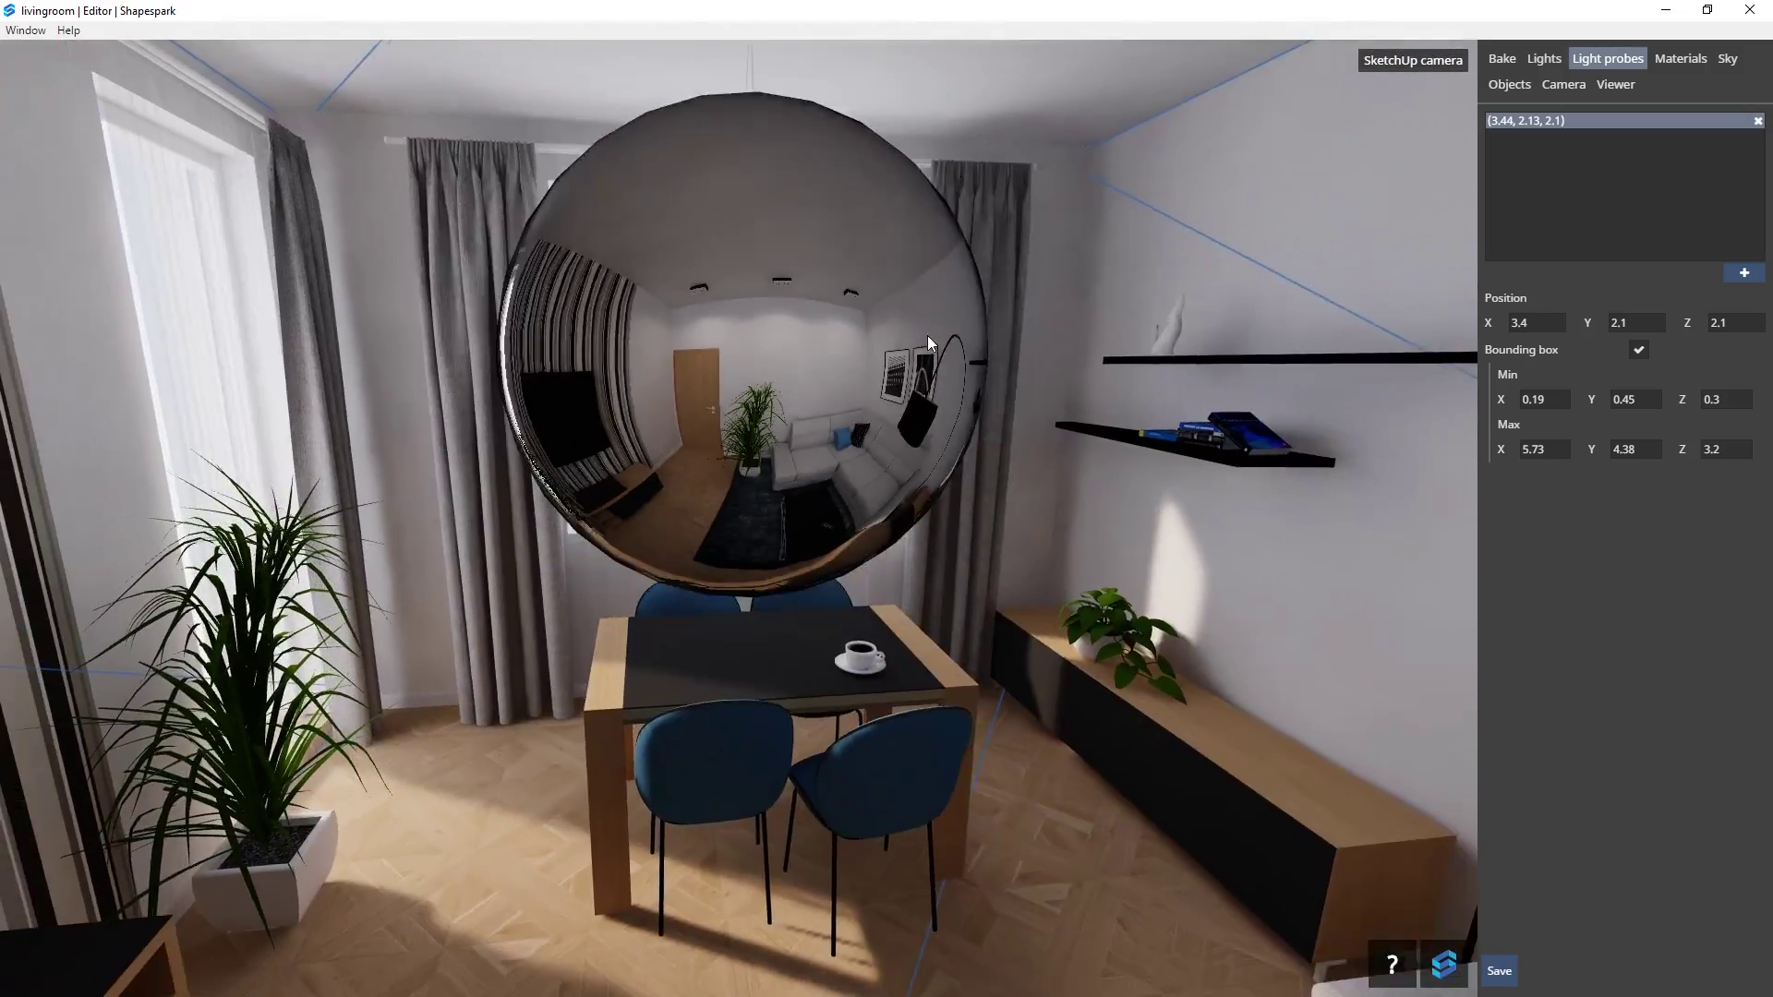
key(s)
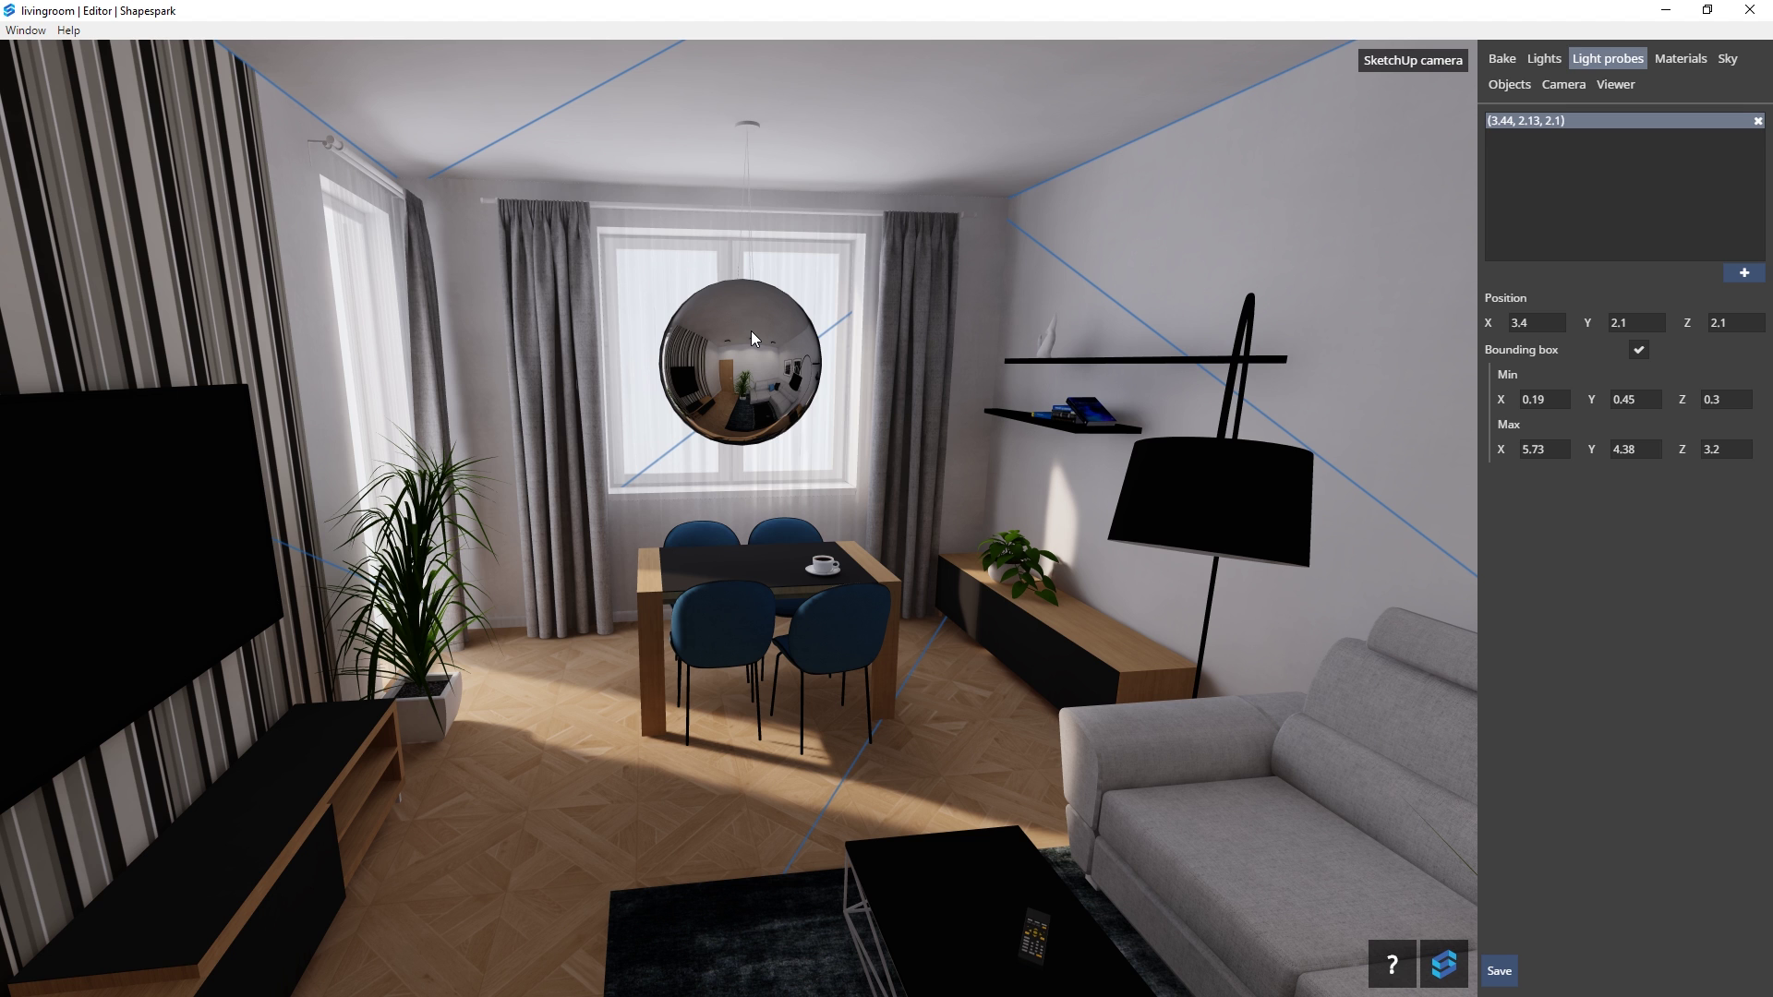
- Reposition the light probe above the dining area to X 3.1, Y 2.4, Z 2
click(1657, 318)
click(1658, 319)
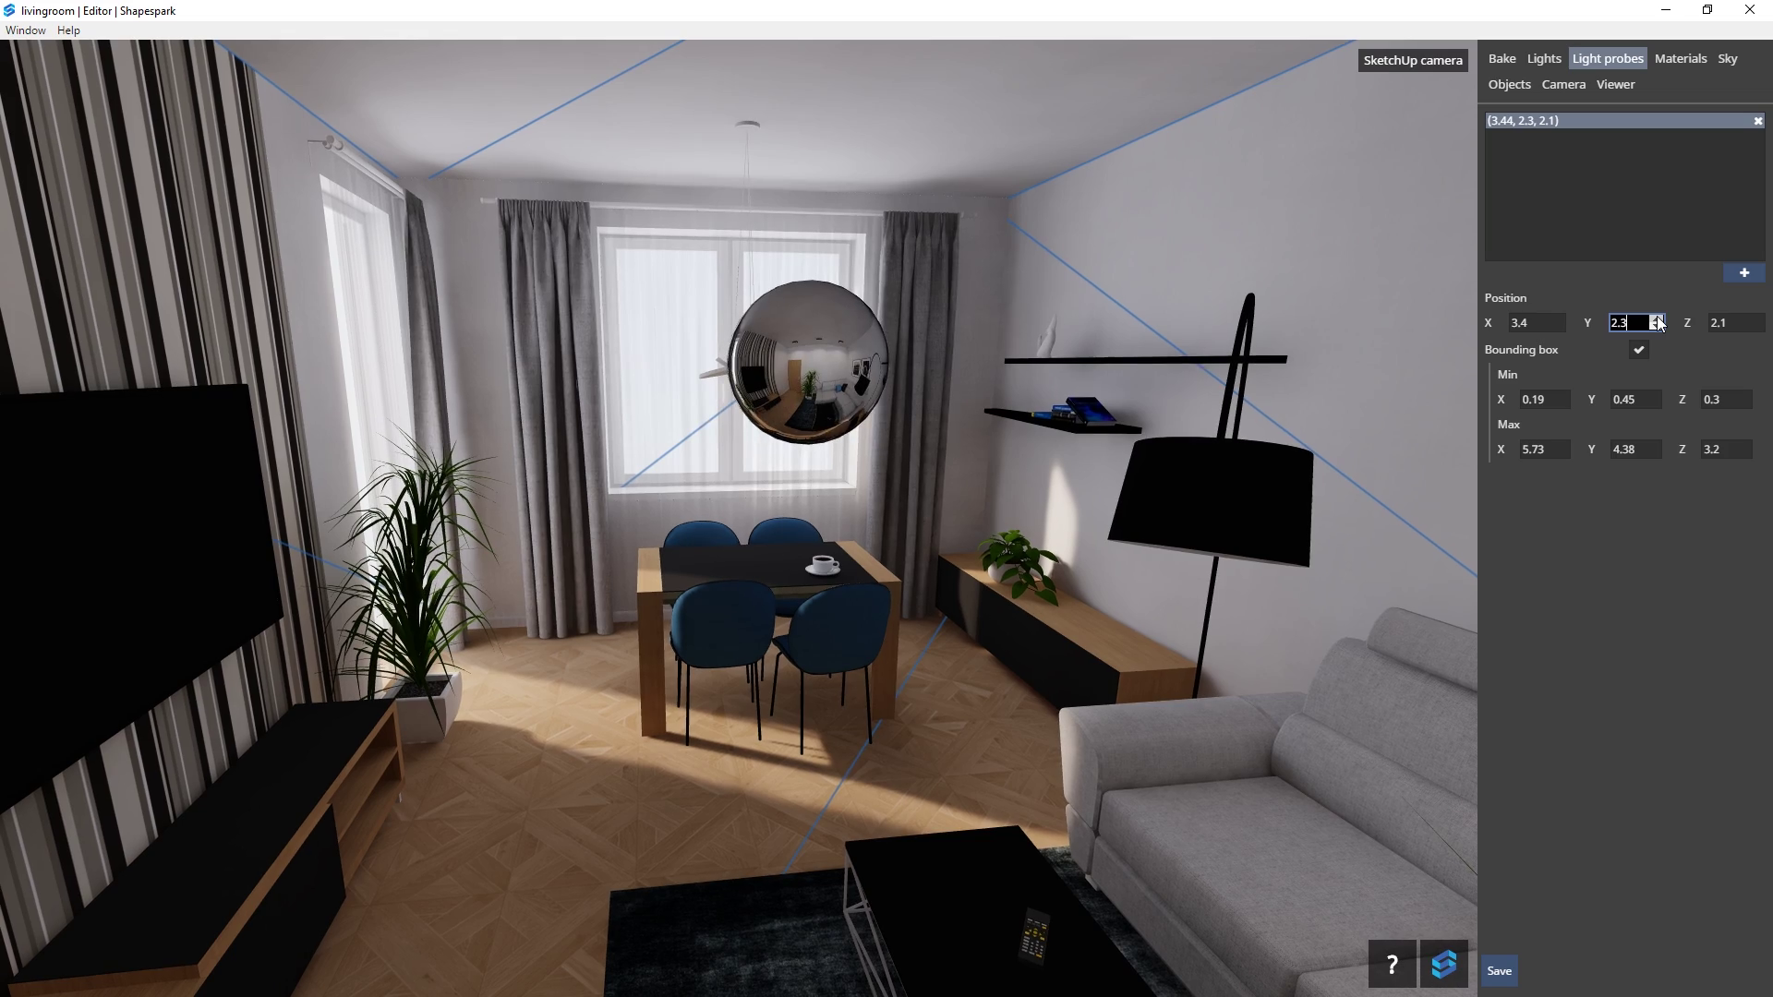
click(1657, 319)
click(1557, 327)
click(1557, 327)
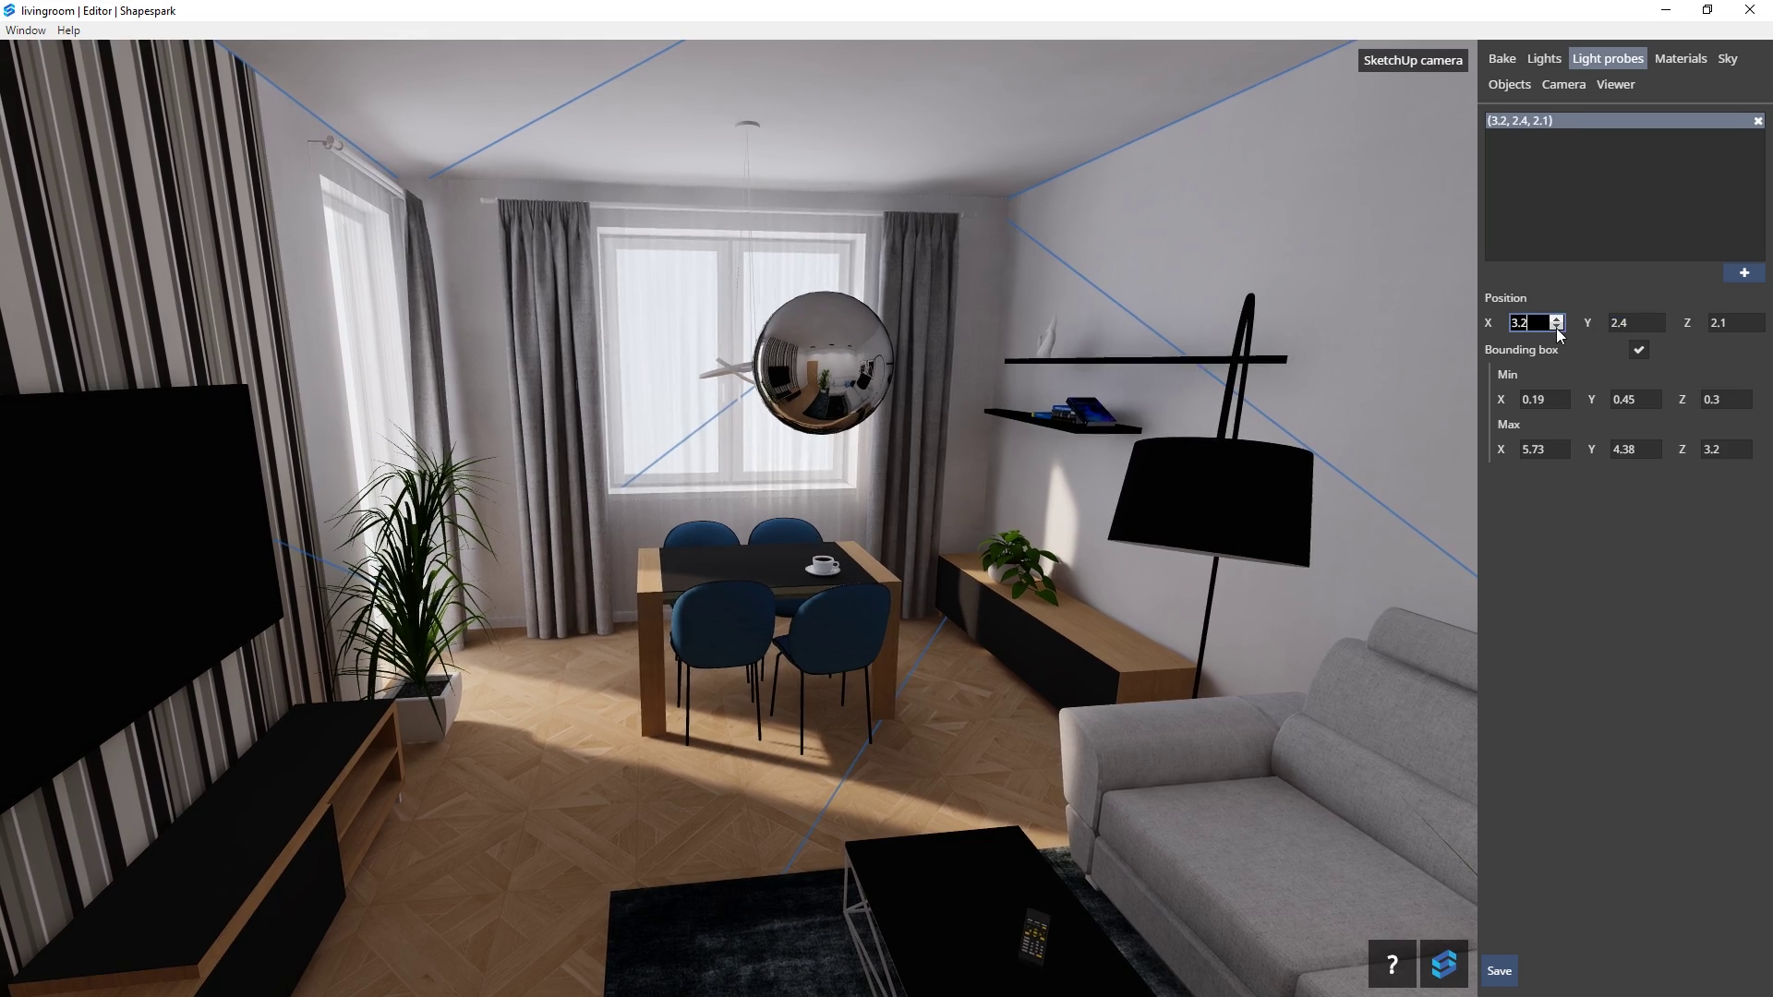
click(1556, 326)
click(1755, 328)
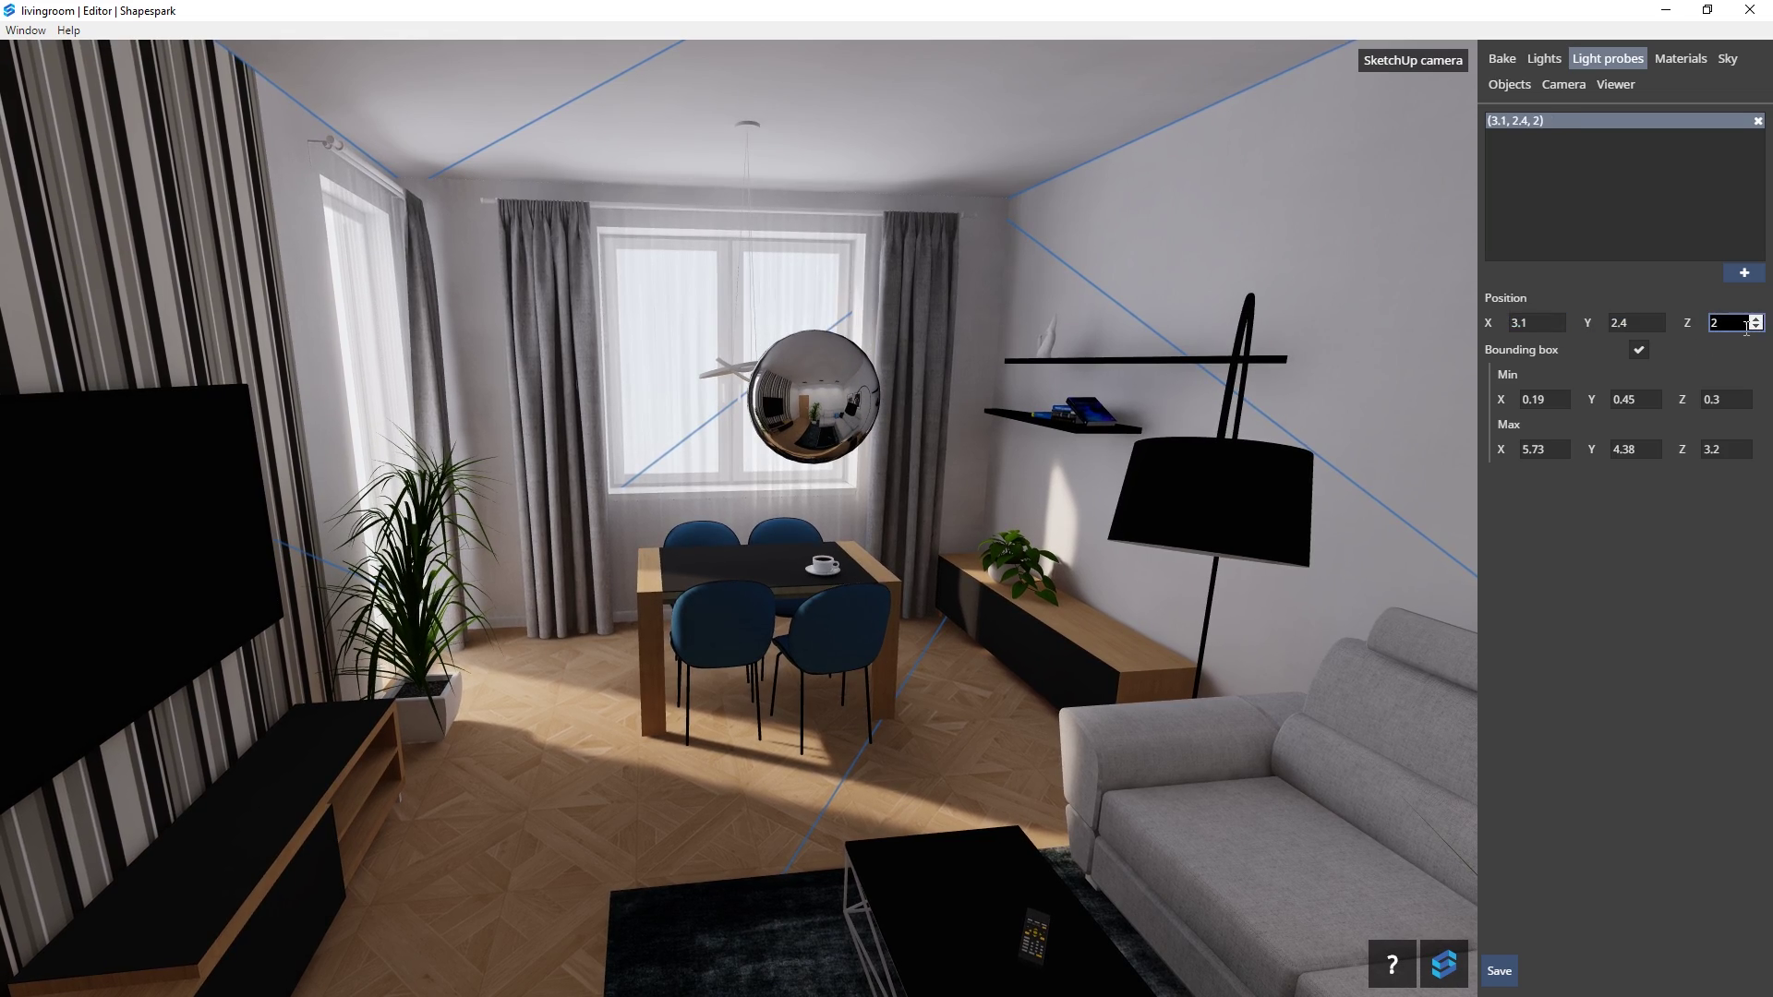
- Set the roughness of the dining table's Charcoal lacobel glass top to 0
drag(1072, 435, 1092, 519)
key(w)
scroll(1091, 519, up, 3)
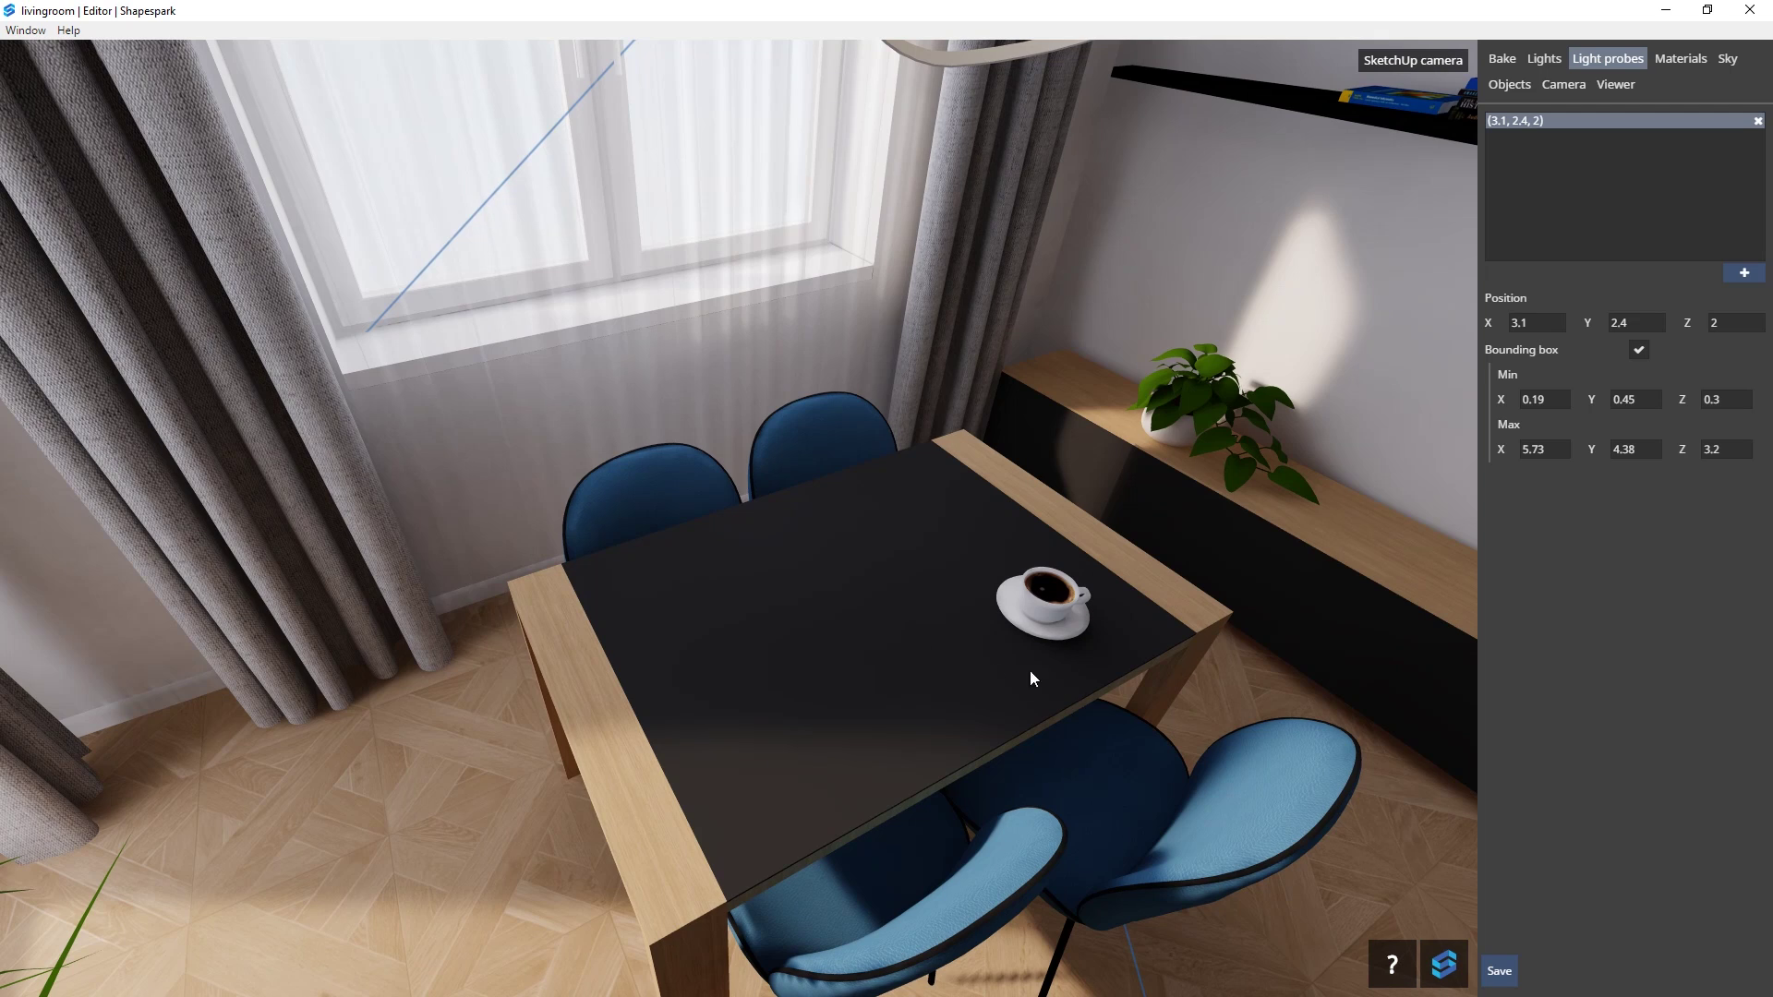
click(1678, 61)
click(957, 557)
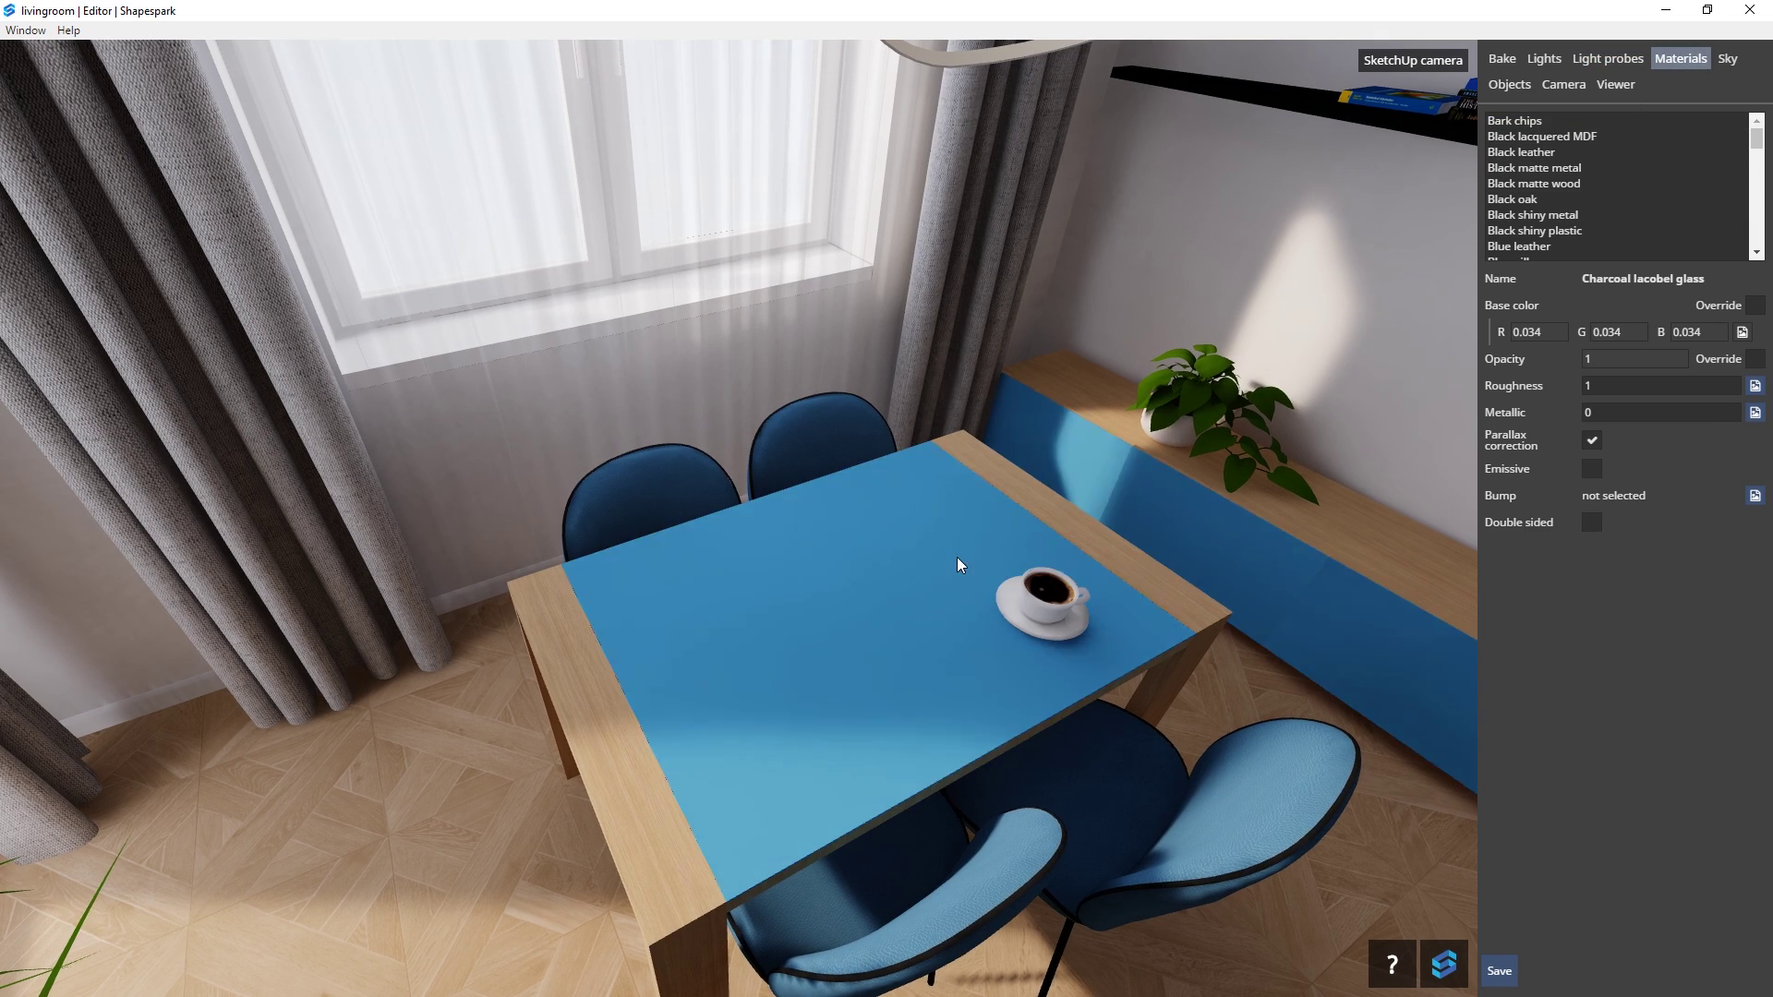
double_click(1661, 388)
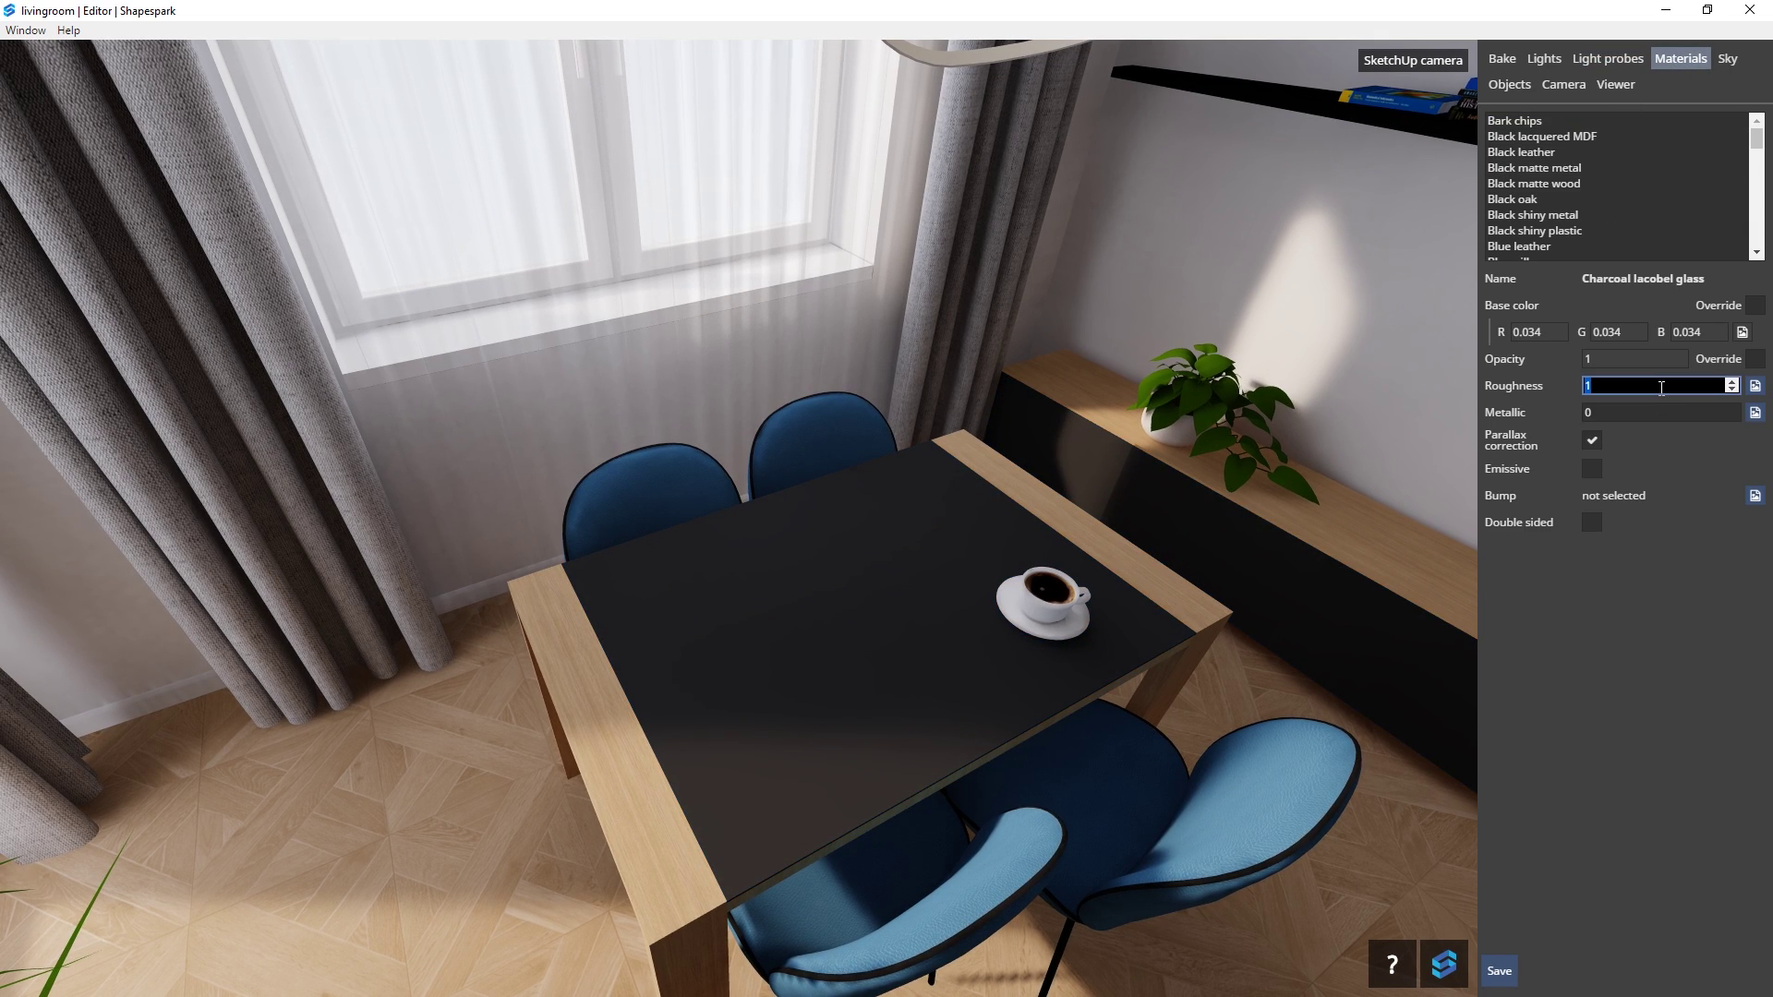
text(0)
double_click(1650, 412)
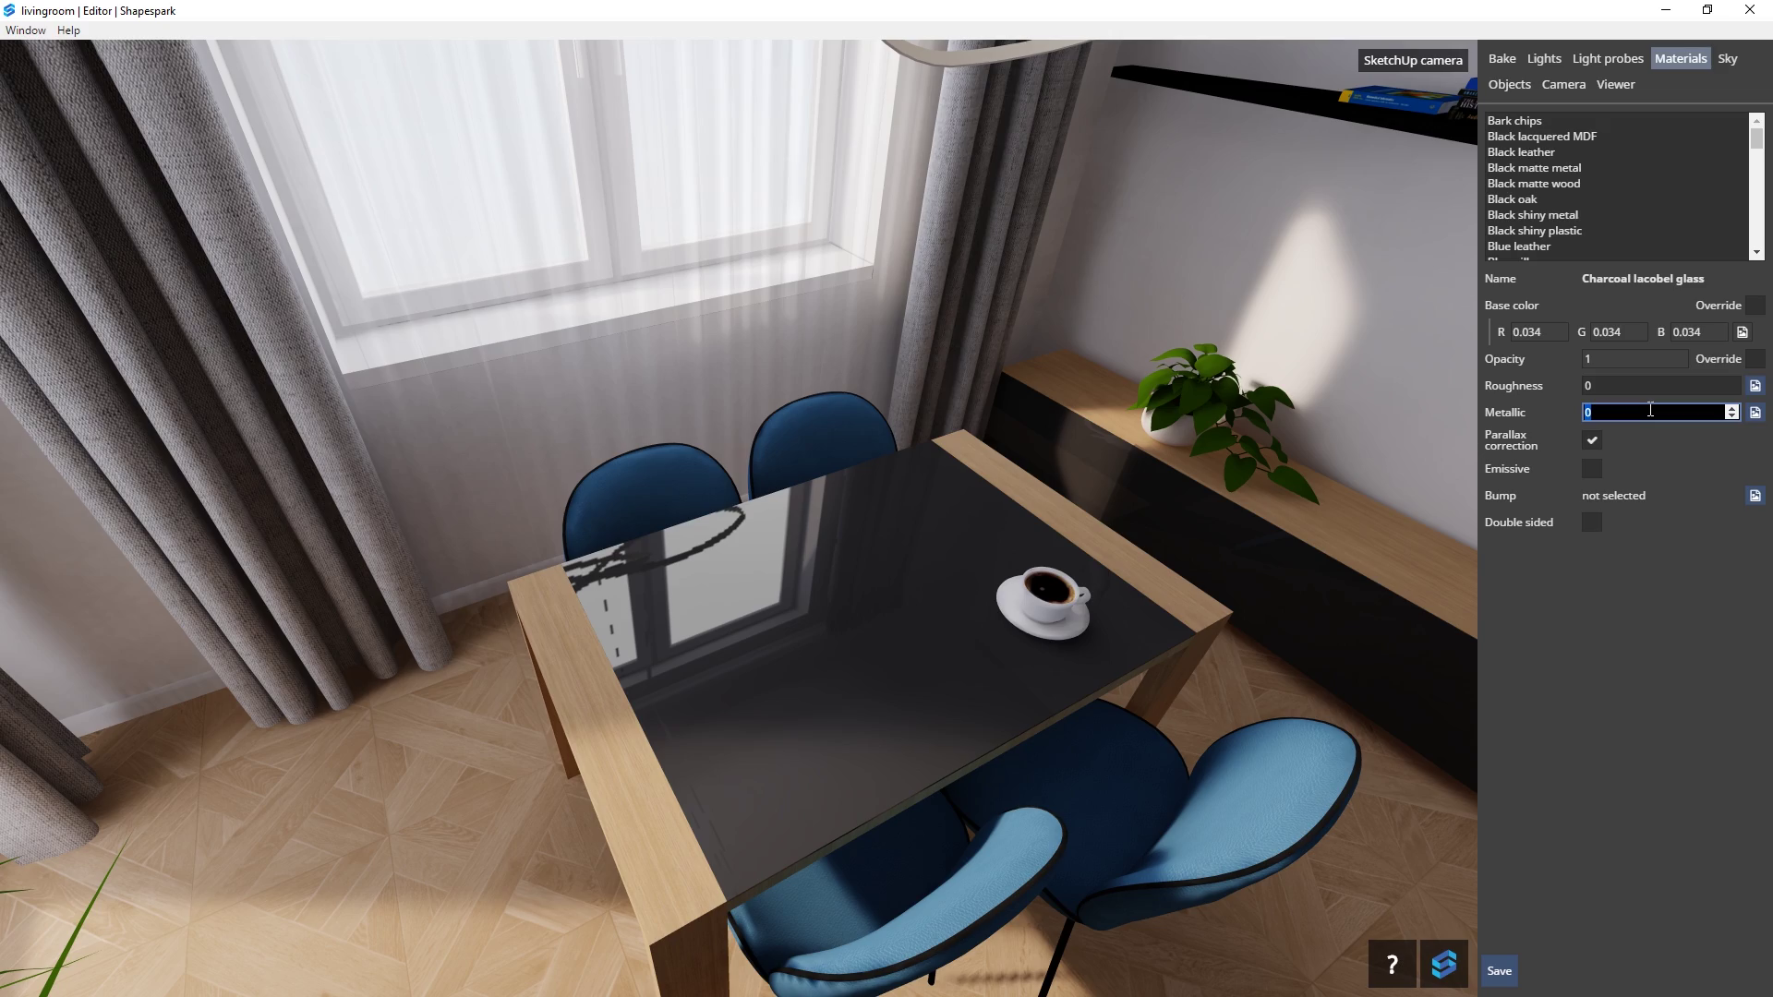
- Set the roughness of the coffee table's Black lacquered MDF material to 0
drag(1286, 539, 679, 542)
click(806, 529)
double_click(1603, 385)
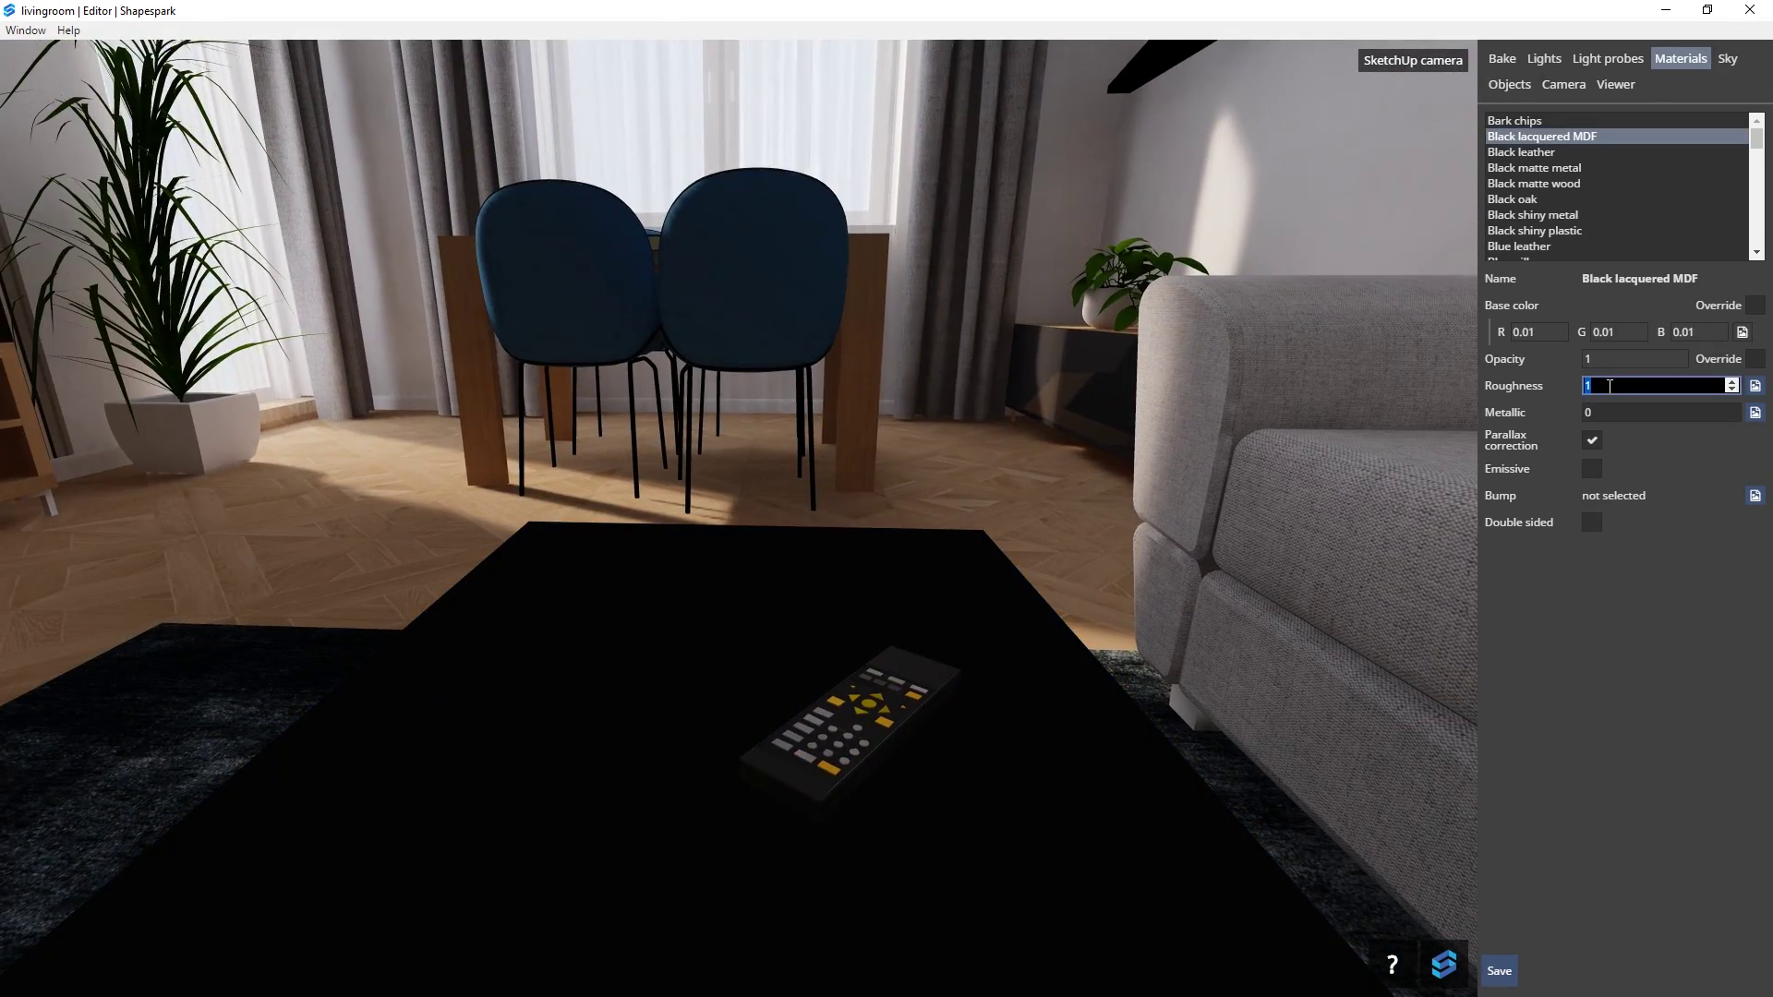
text(0)
double_click(1618, 410)
- Override the opacity of the coffee table's Black lacquered MDF and set it to 0.8
drag(877, 639, 1255, 615)
click(785, 637)
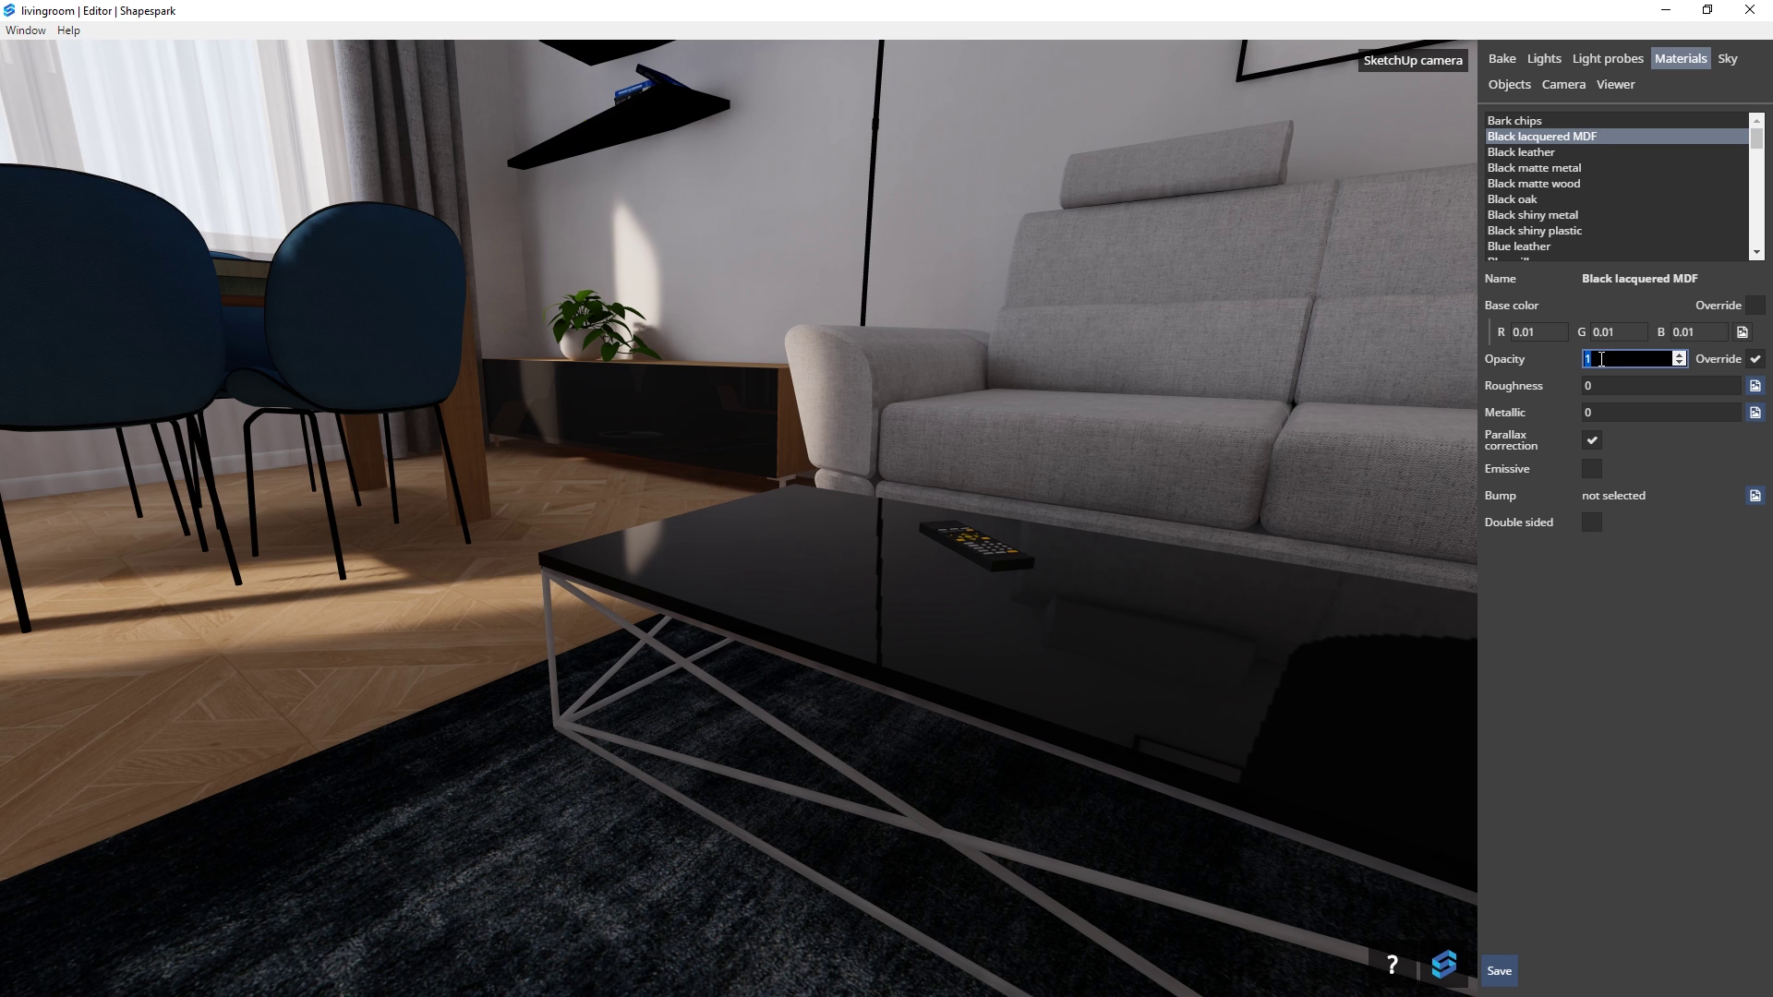
text(0.8)
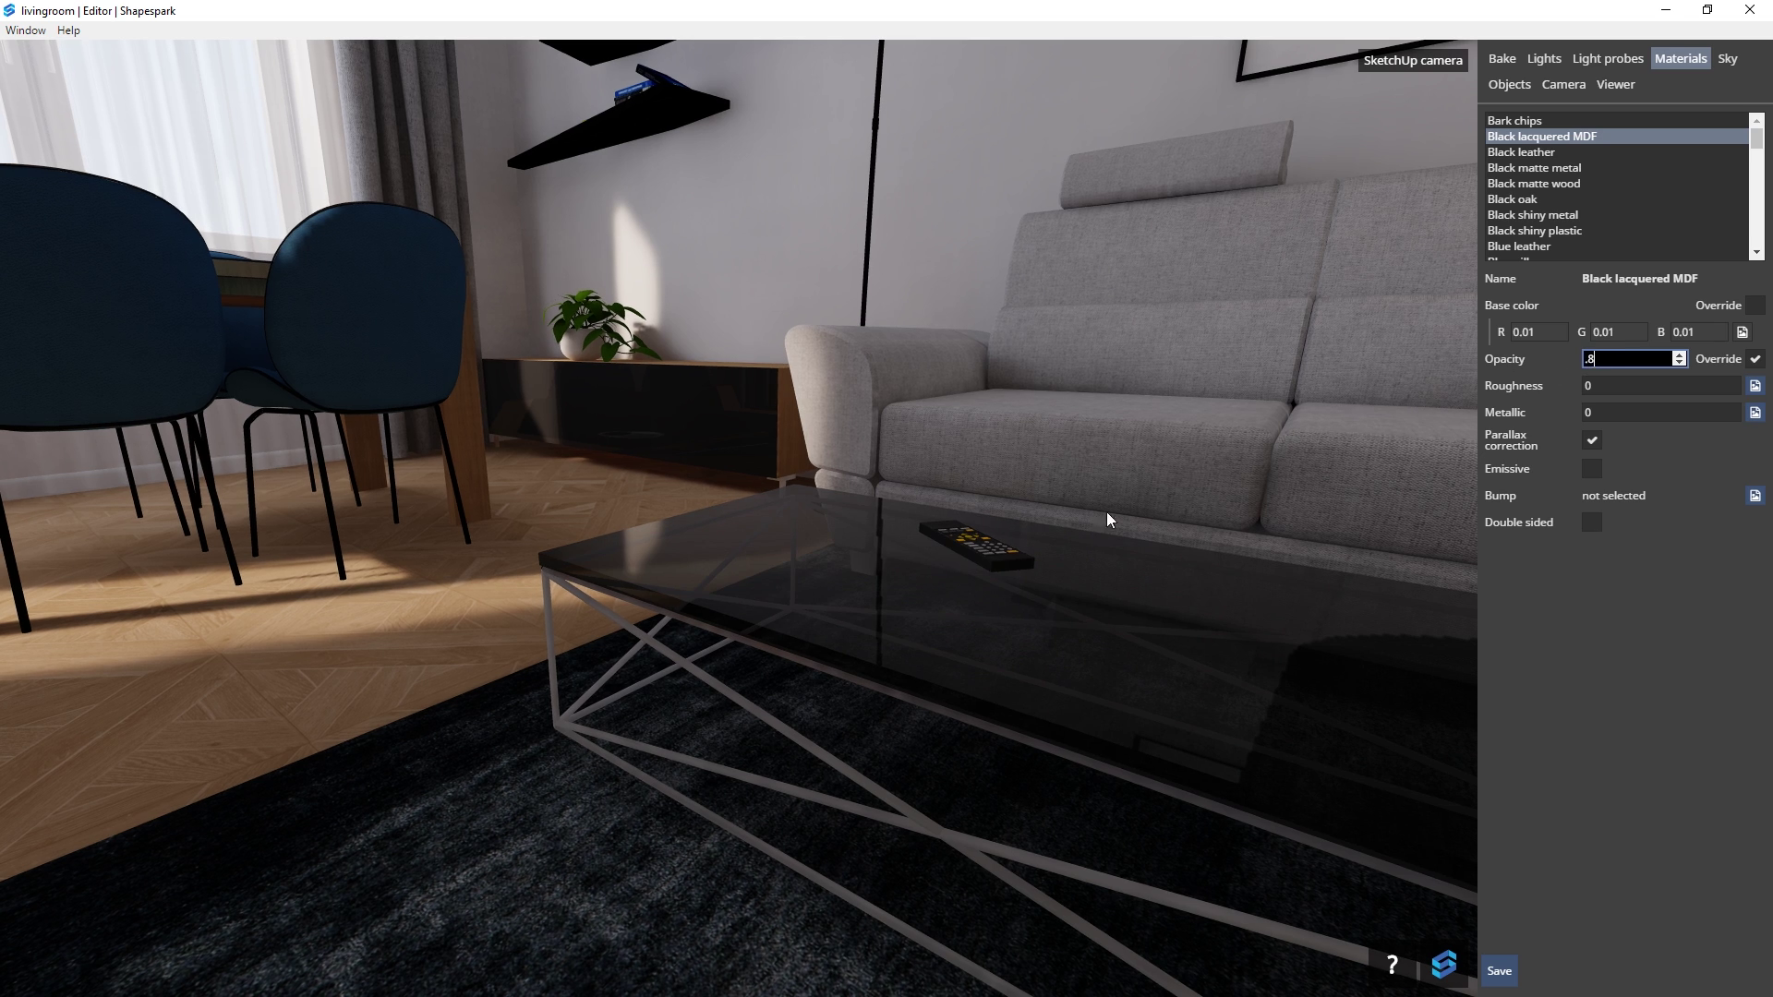
click(940, 567)
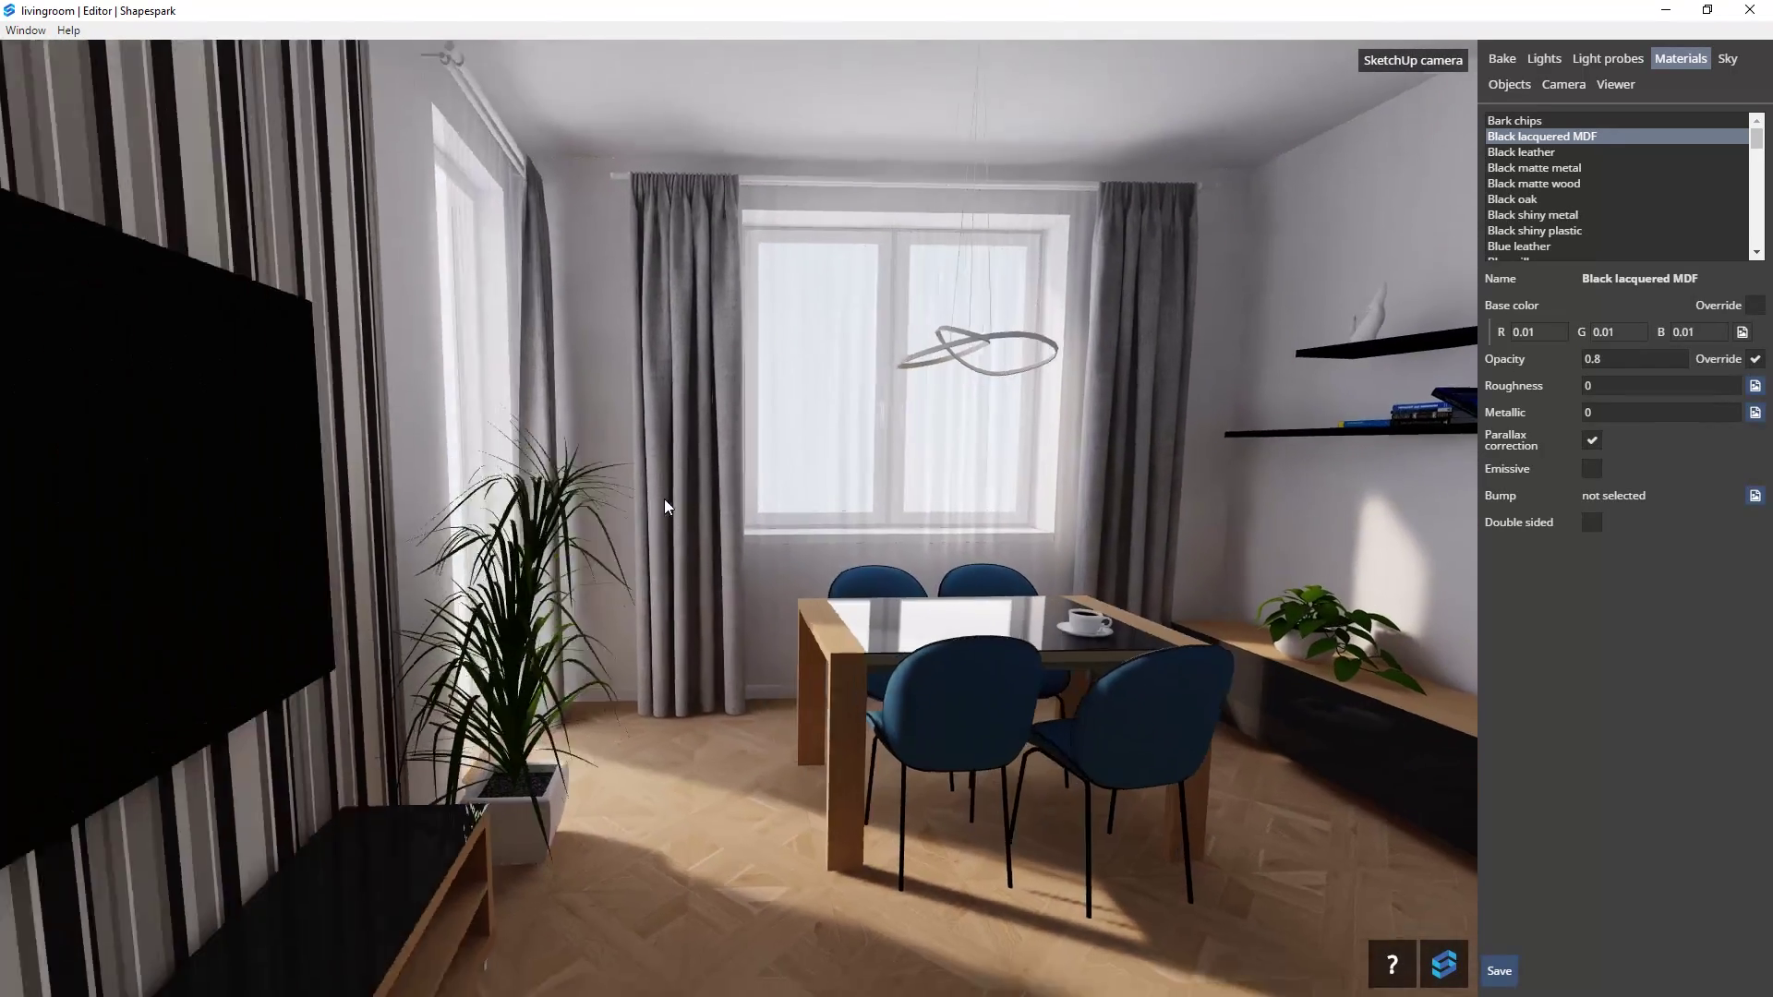
- Set the roughness of the television's TV screen material to 0.3
click(277, 480)
double_click(1636, 390)
text(0.3)
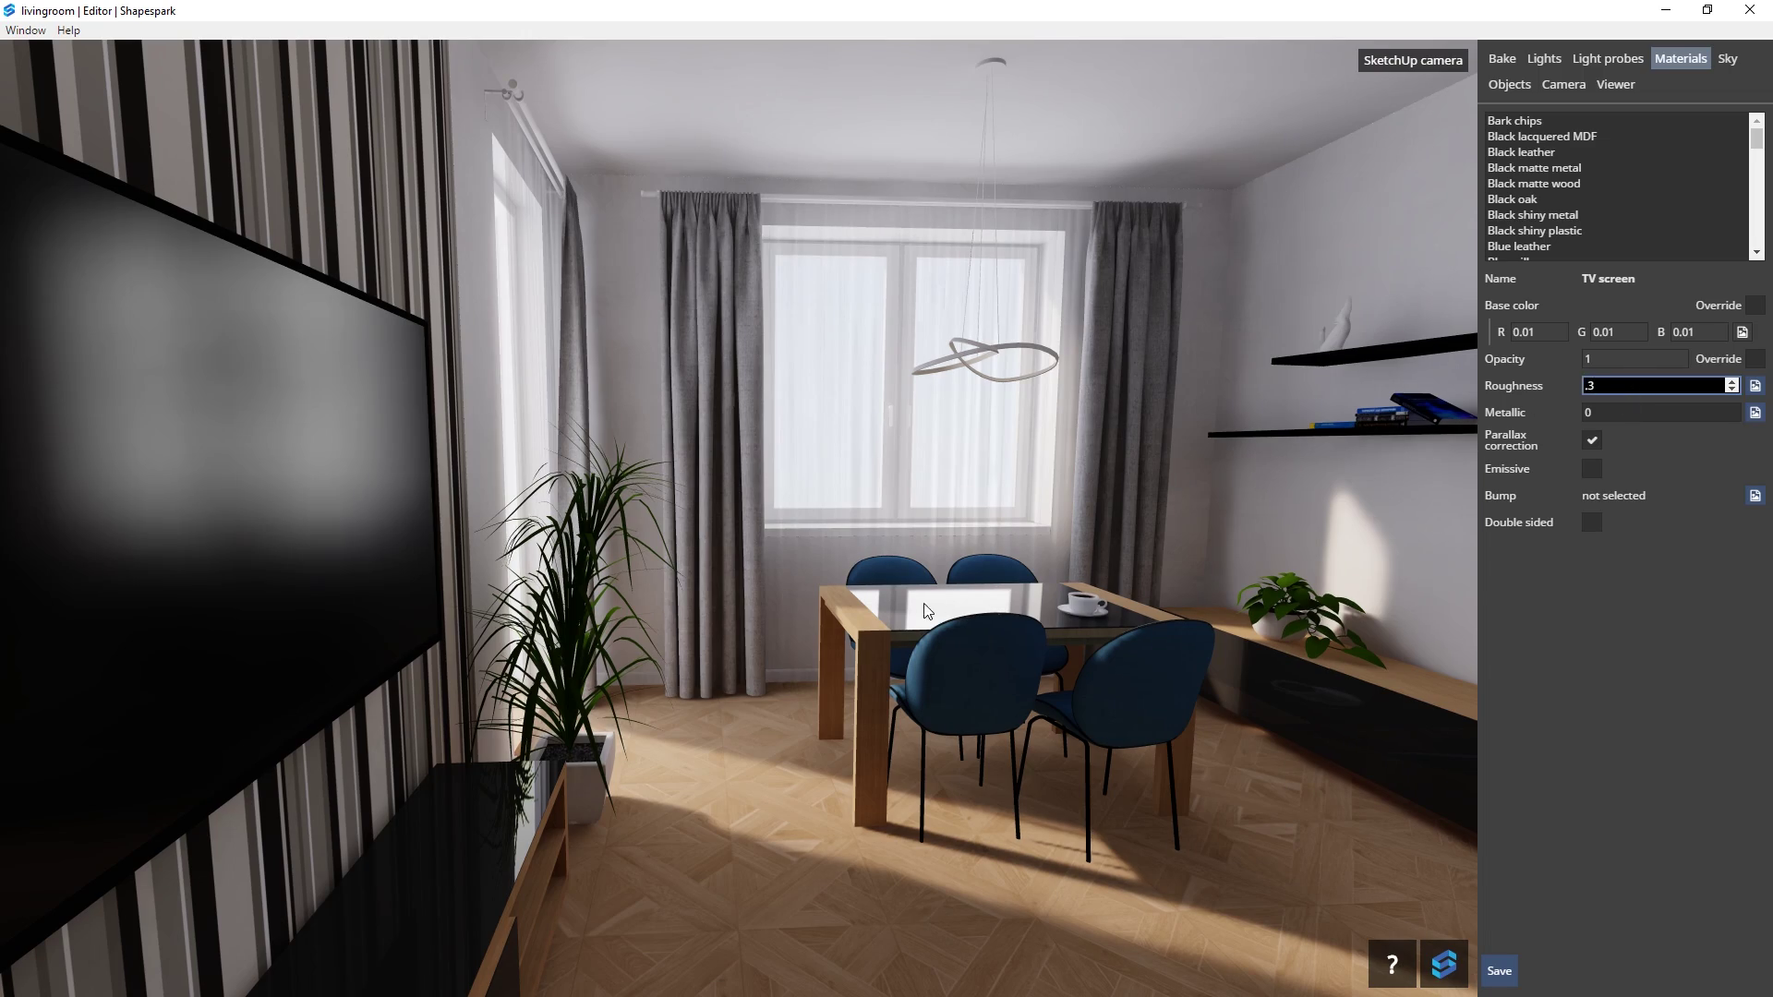
- Set the roughness of the floor lamp's Black matte metal material to 0.6
drag(927, 610, 1609, 652)
click(701, 485)
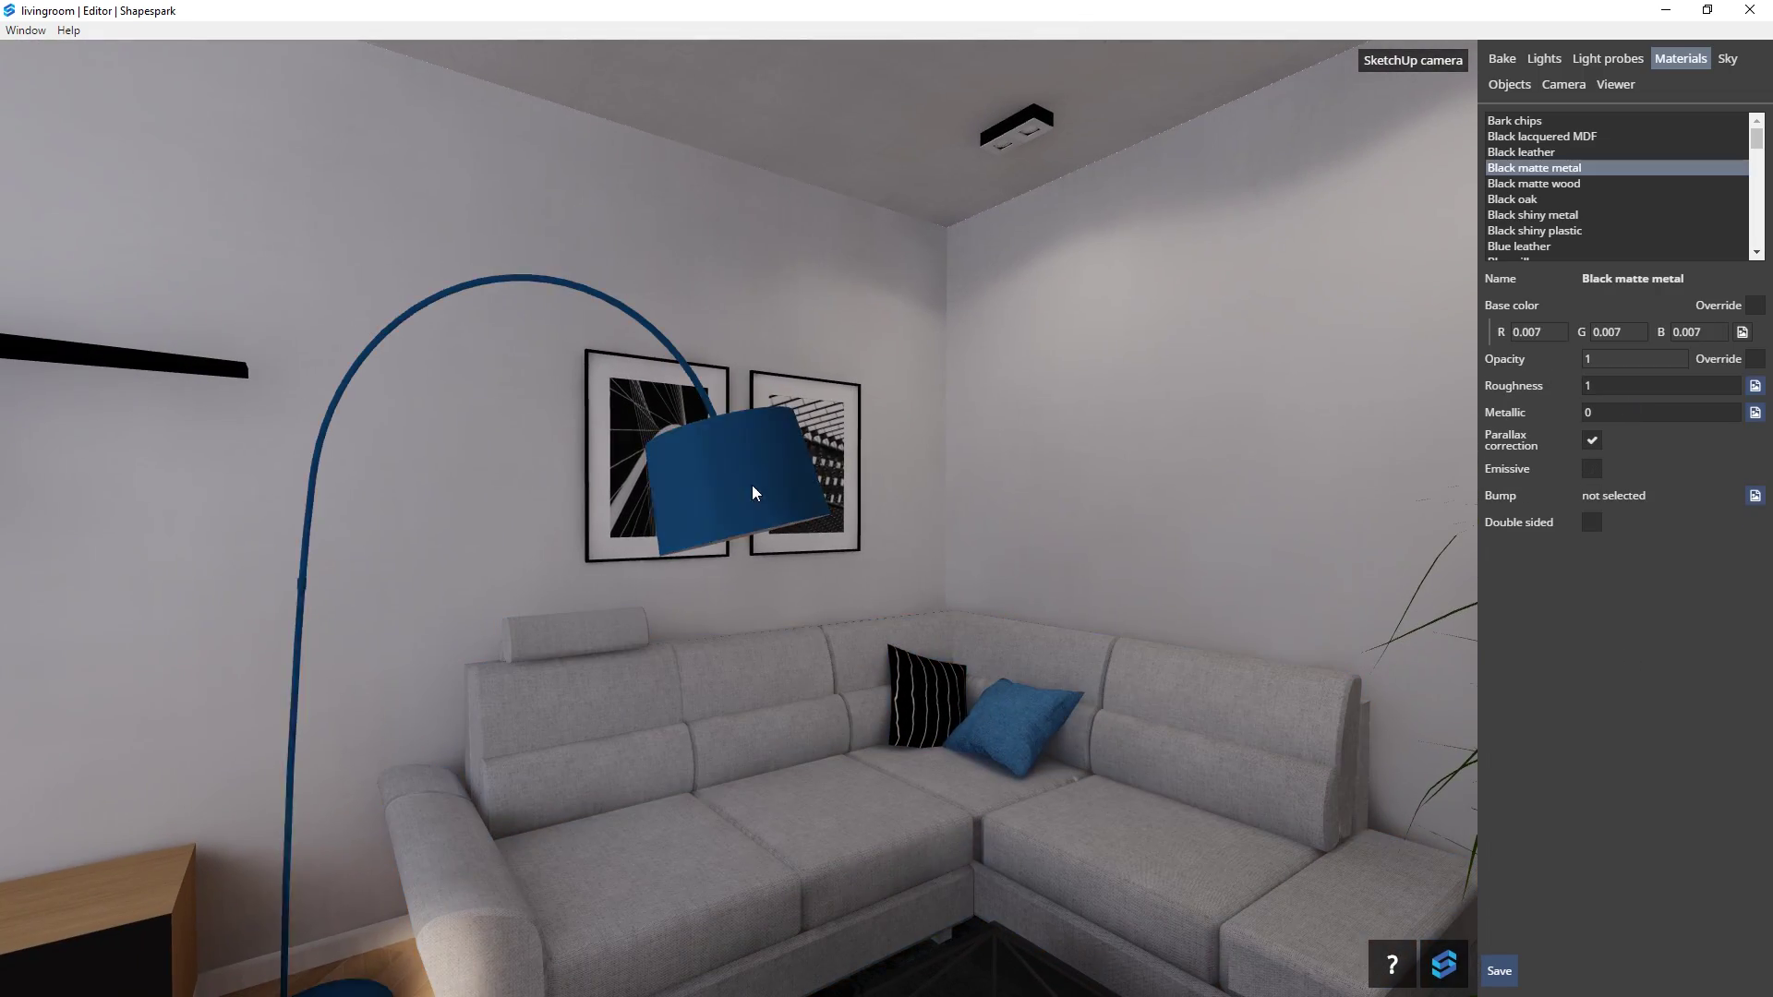
click(1597, 388)
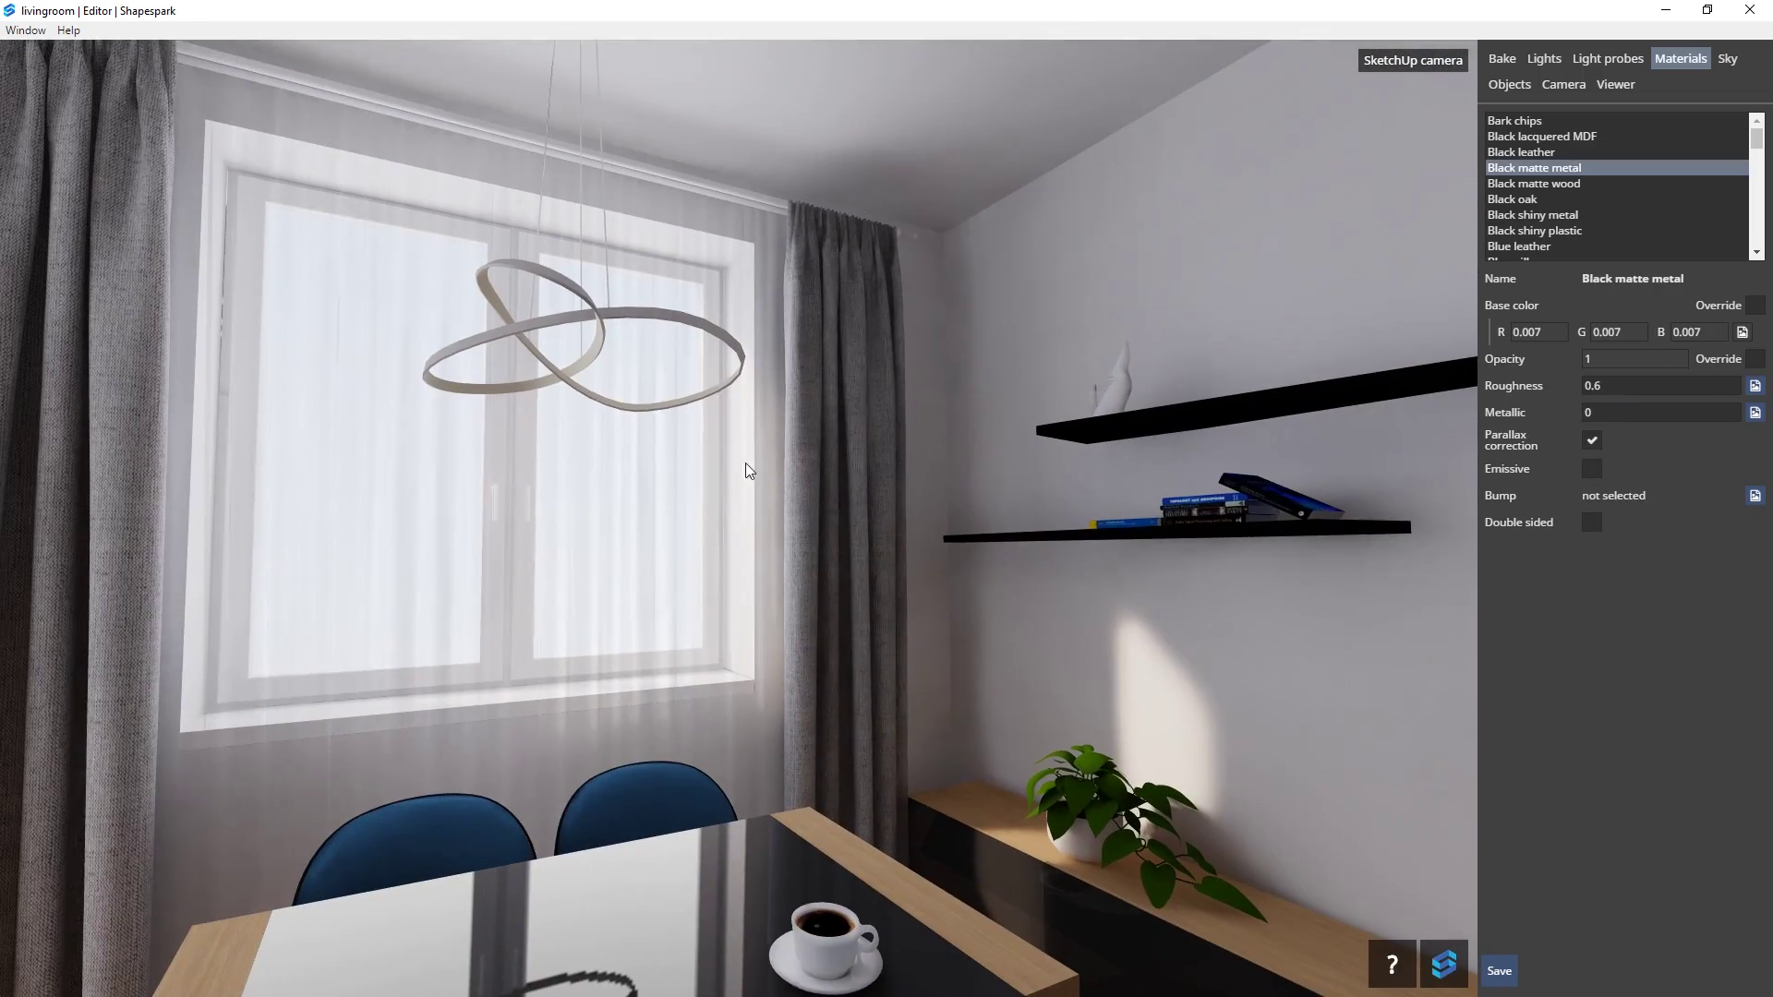
- Give the pendant lamp's Chrome material a metallic value of 1 and a roughness of 0
click(686, 323)
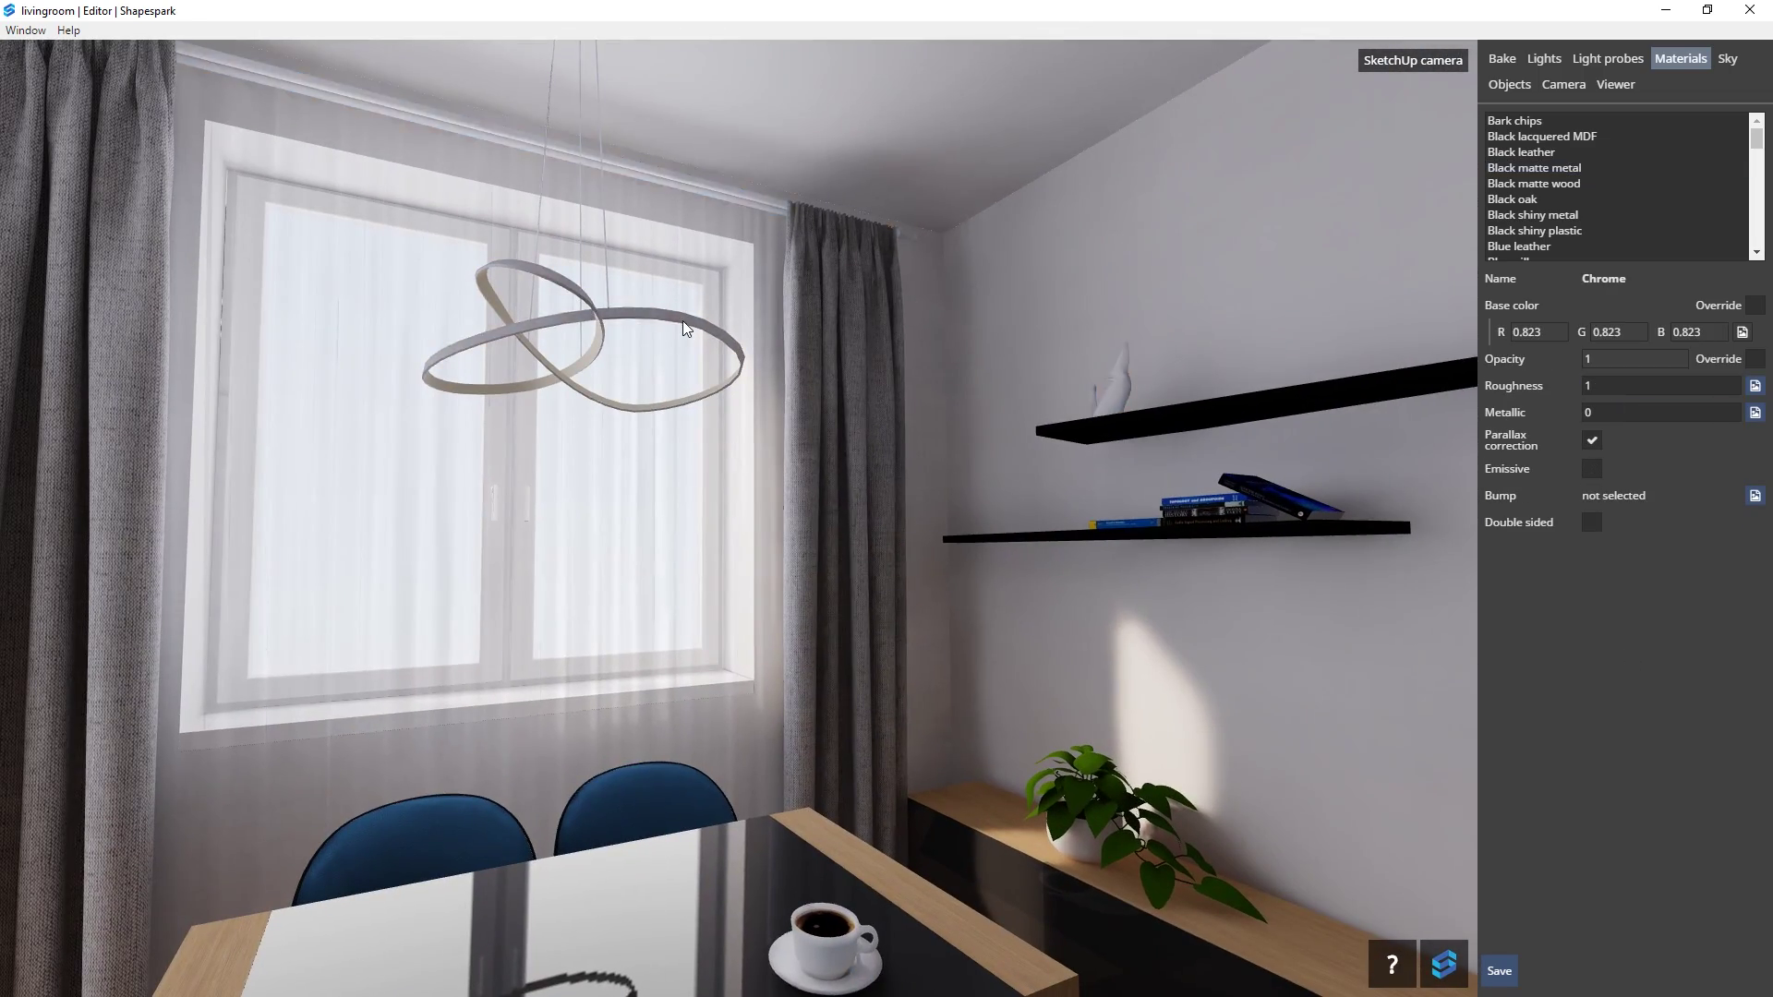
click(1622, 411)
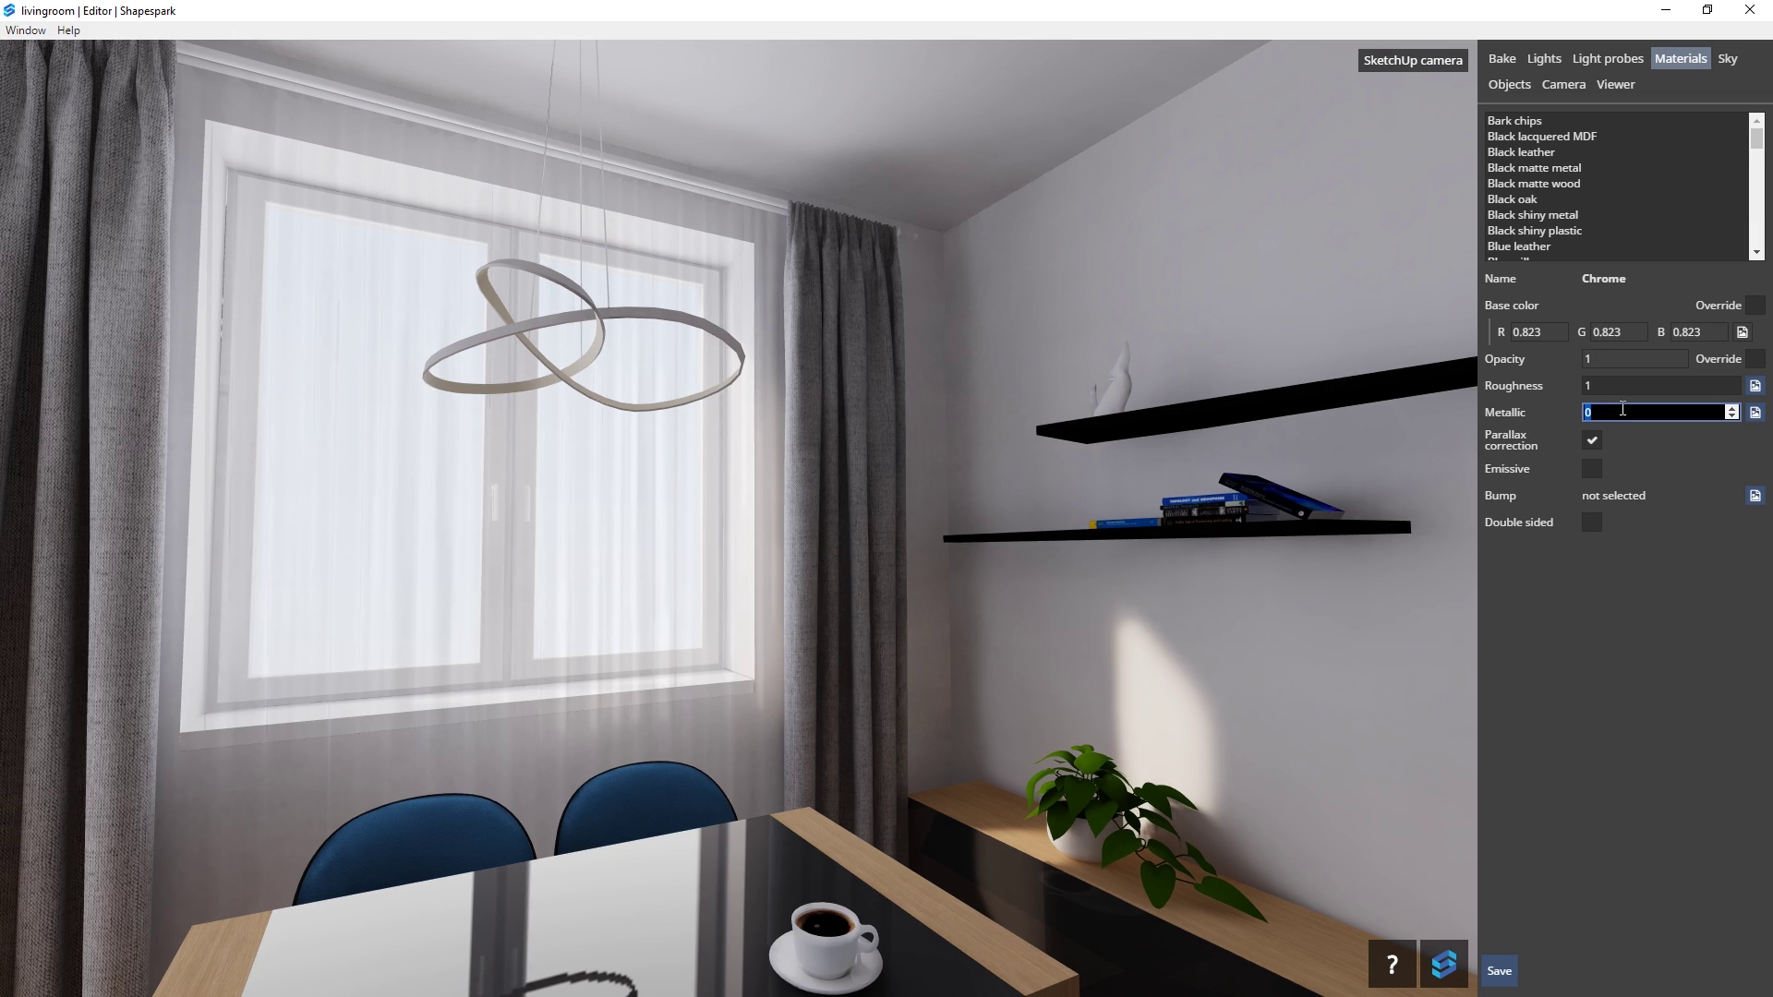
click(1625, 386)
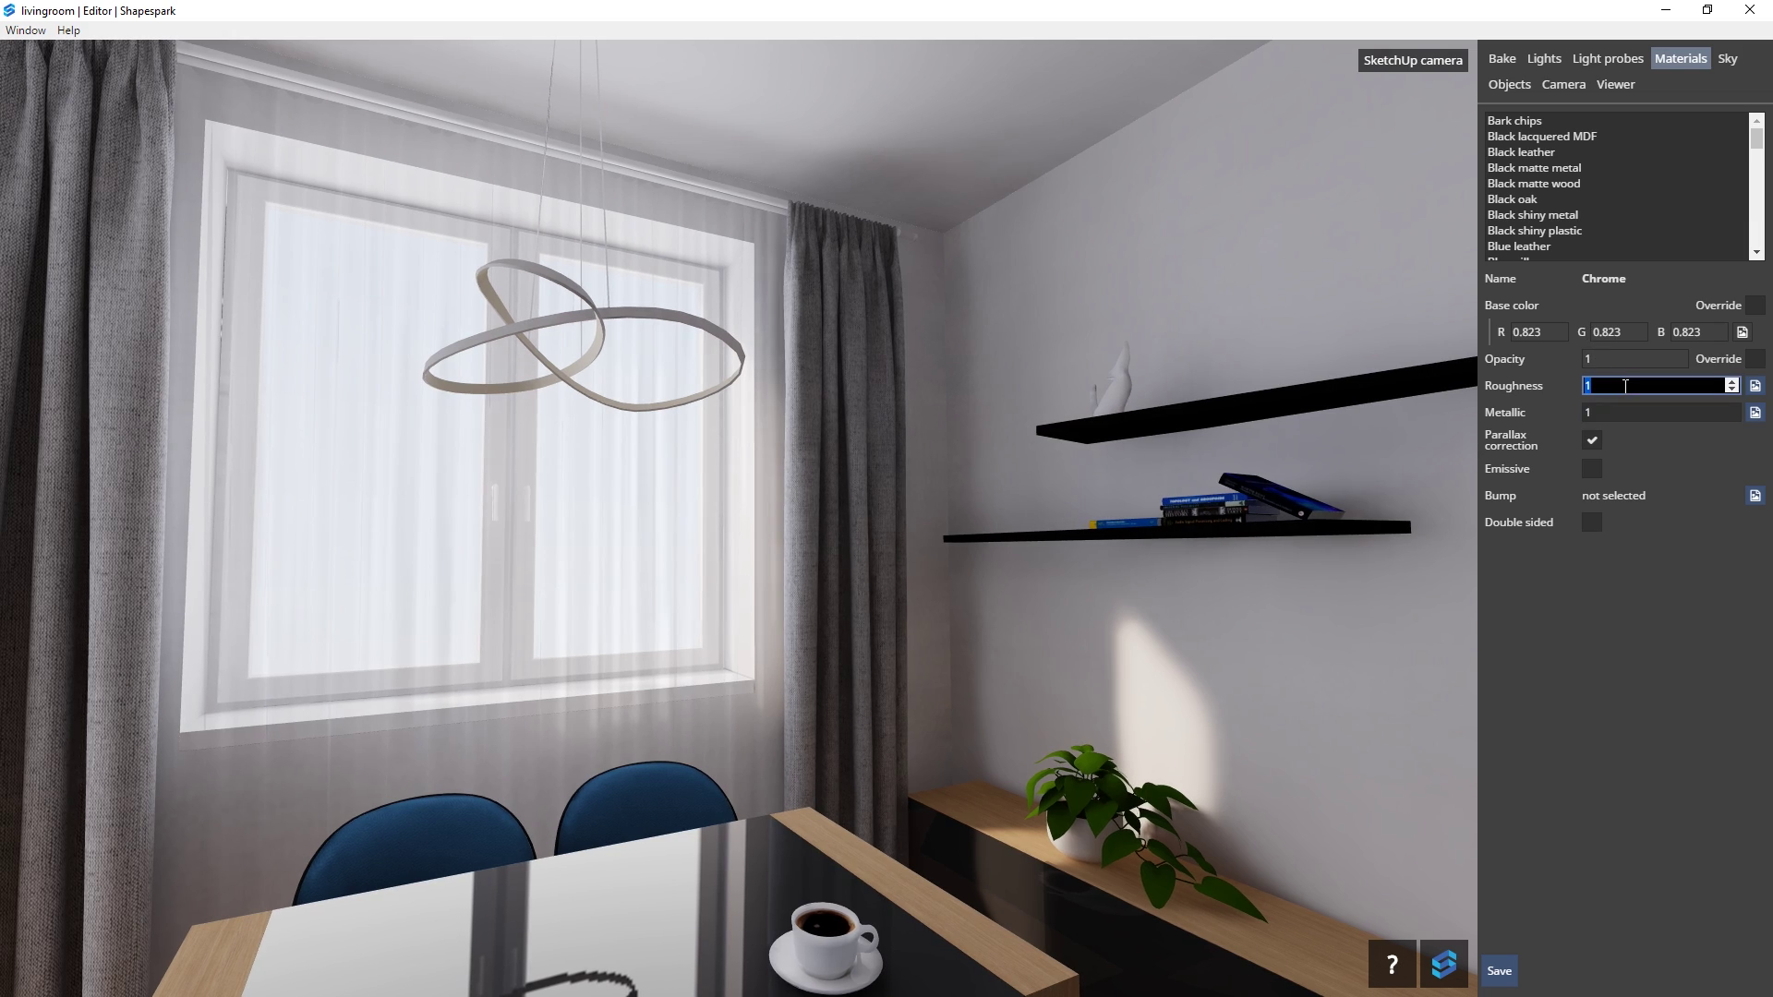
text(0)
- Make the LED material on the pendant lamp's underside emissive with strength 2
drag(868, 378, 812, 355)
key(w)
scroll(803, 397, down, 5)
click(889, 524)
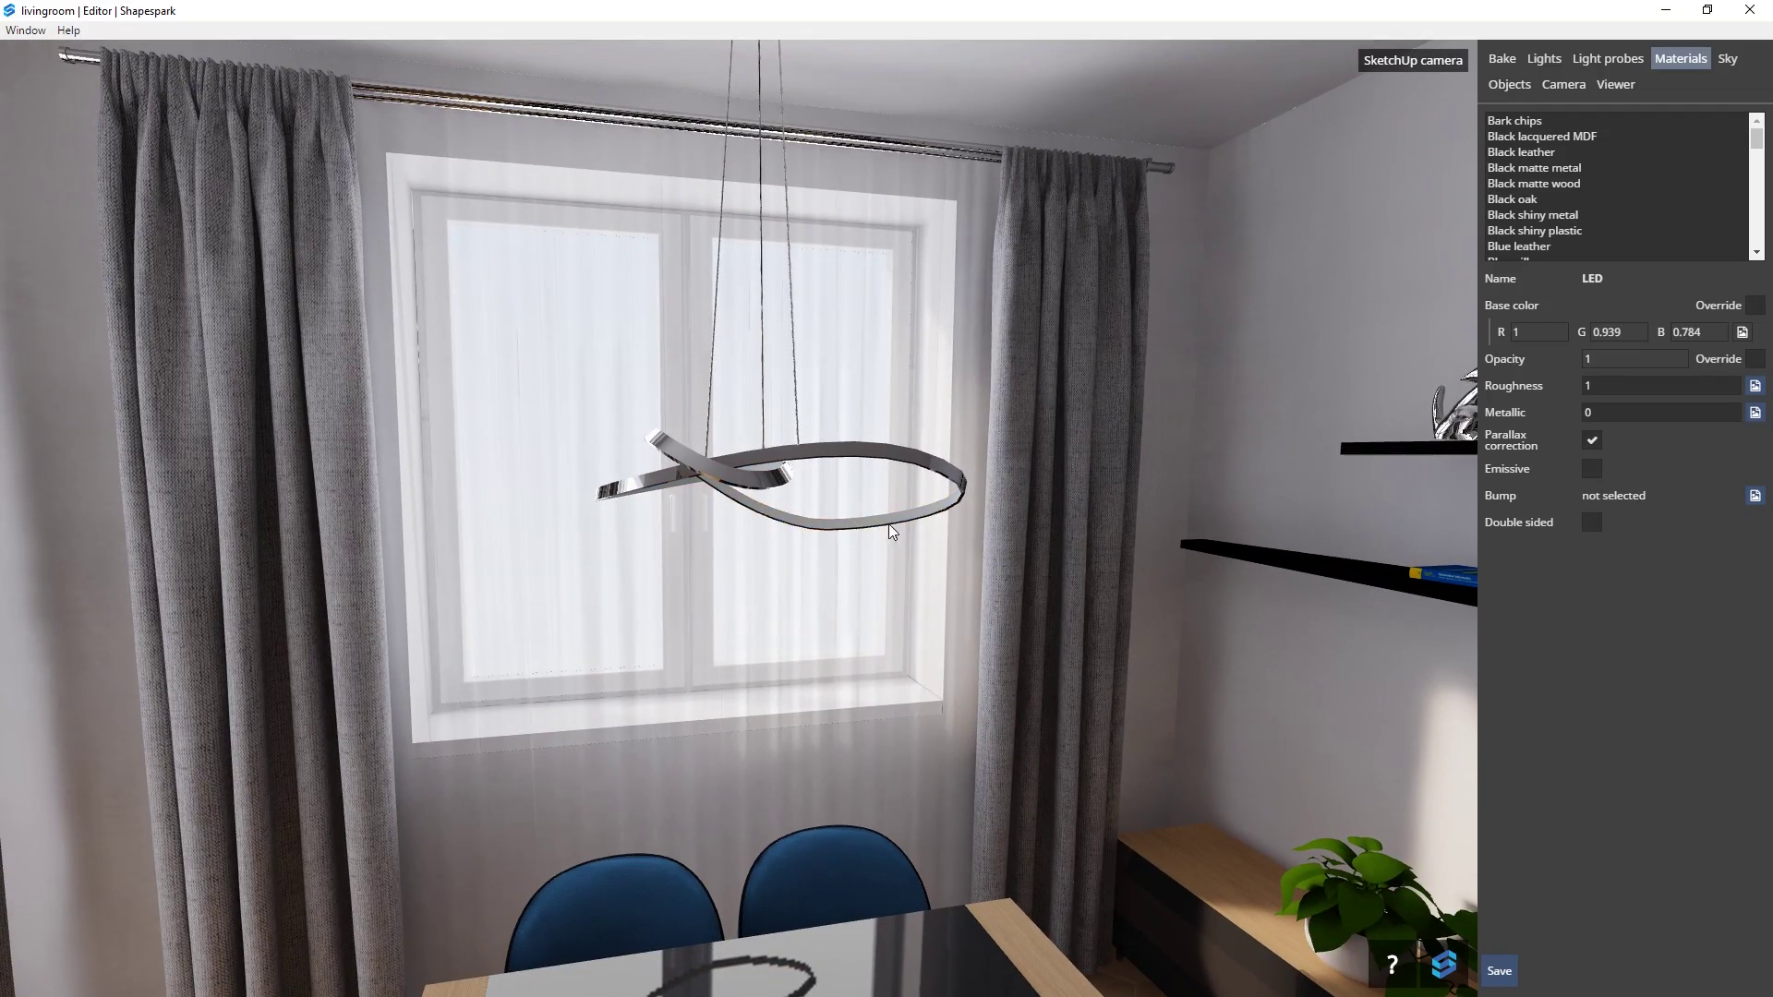
click(1591, 469)
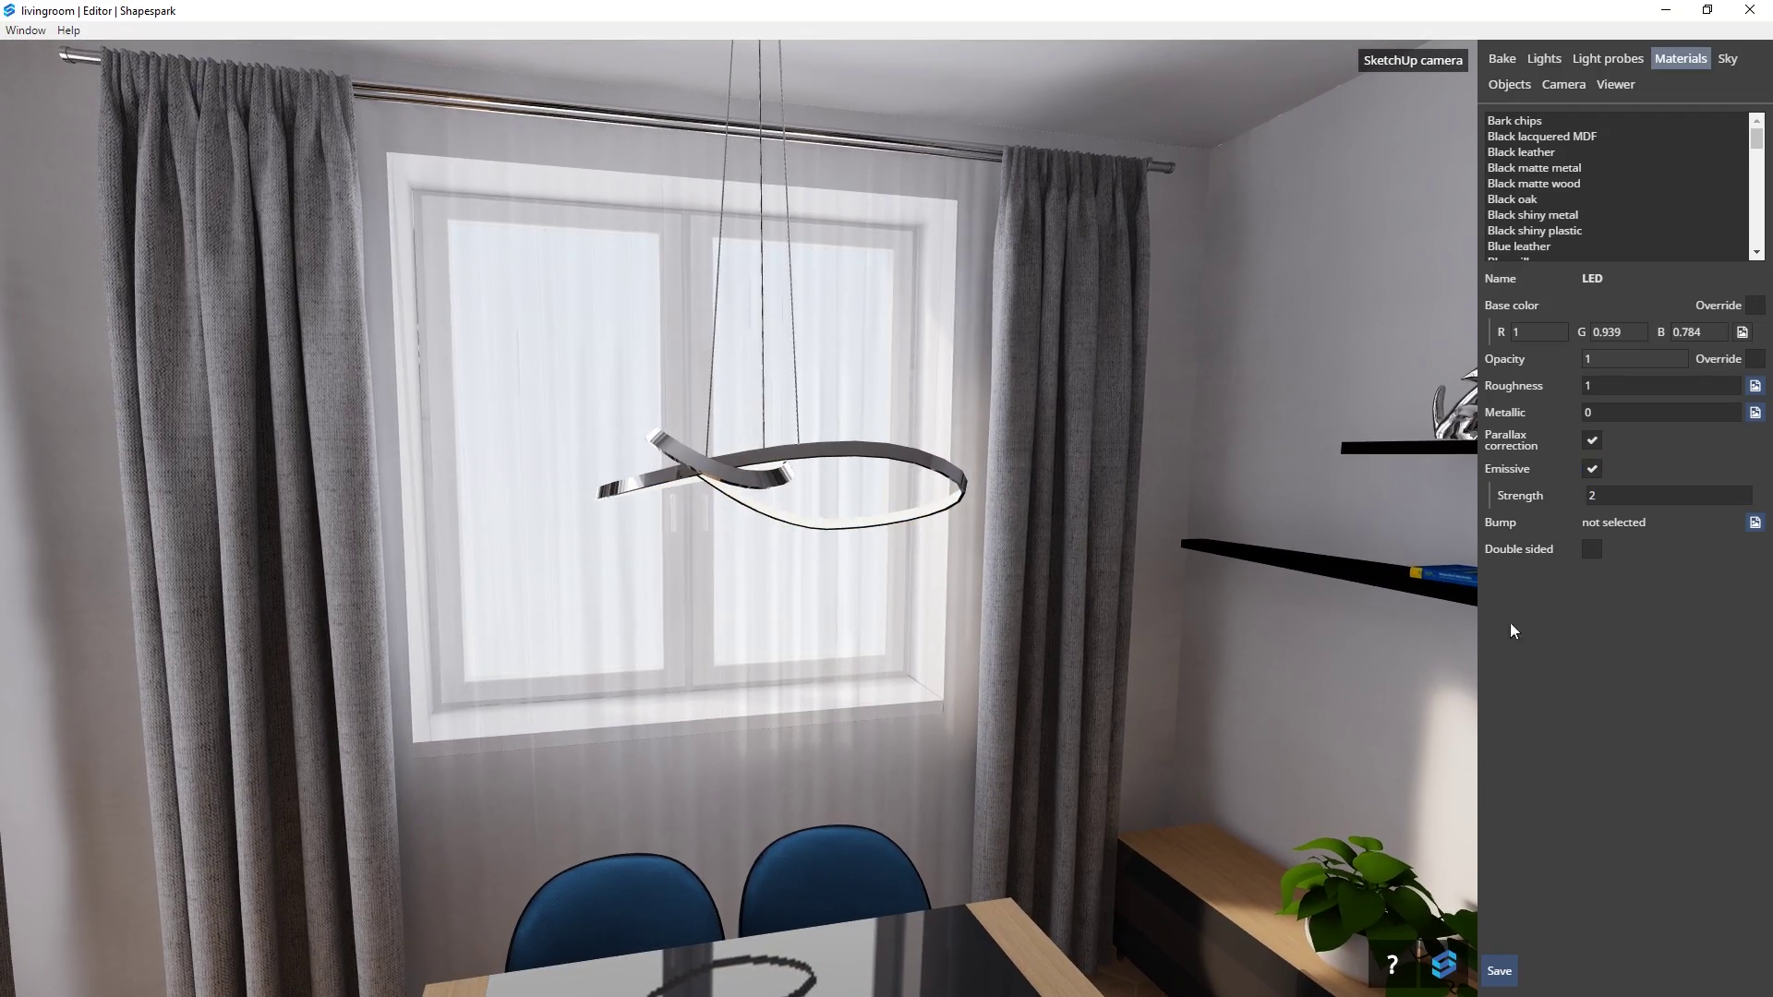
- Examine the ceiling spotlights and the inside of the floor lamp's shade
key(d)
drag(1034, 646, 427, 478)
key(a)
key(s)
key(w)
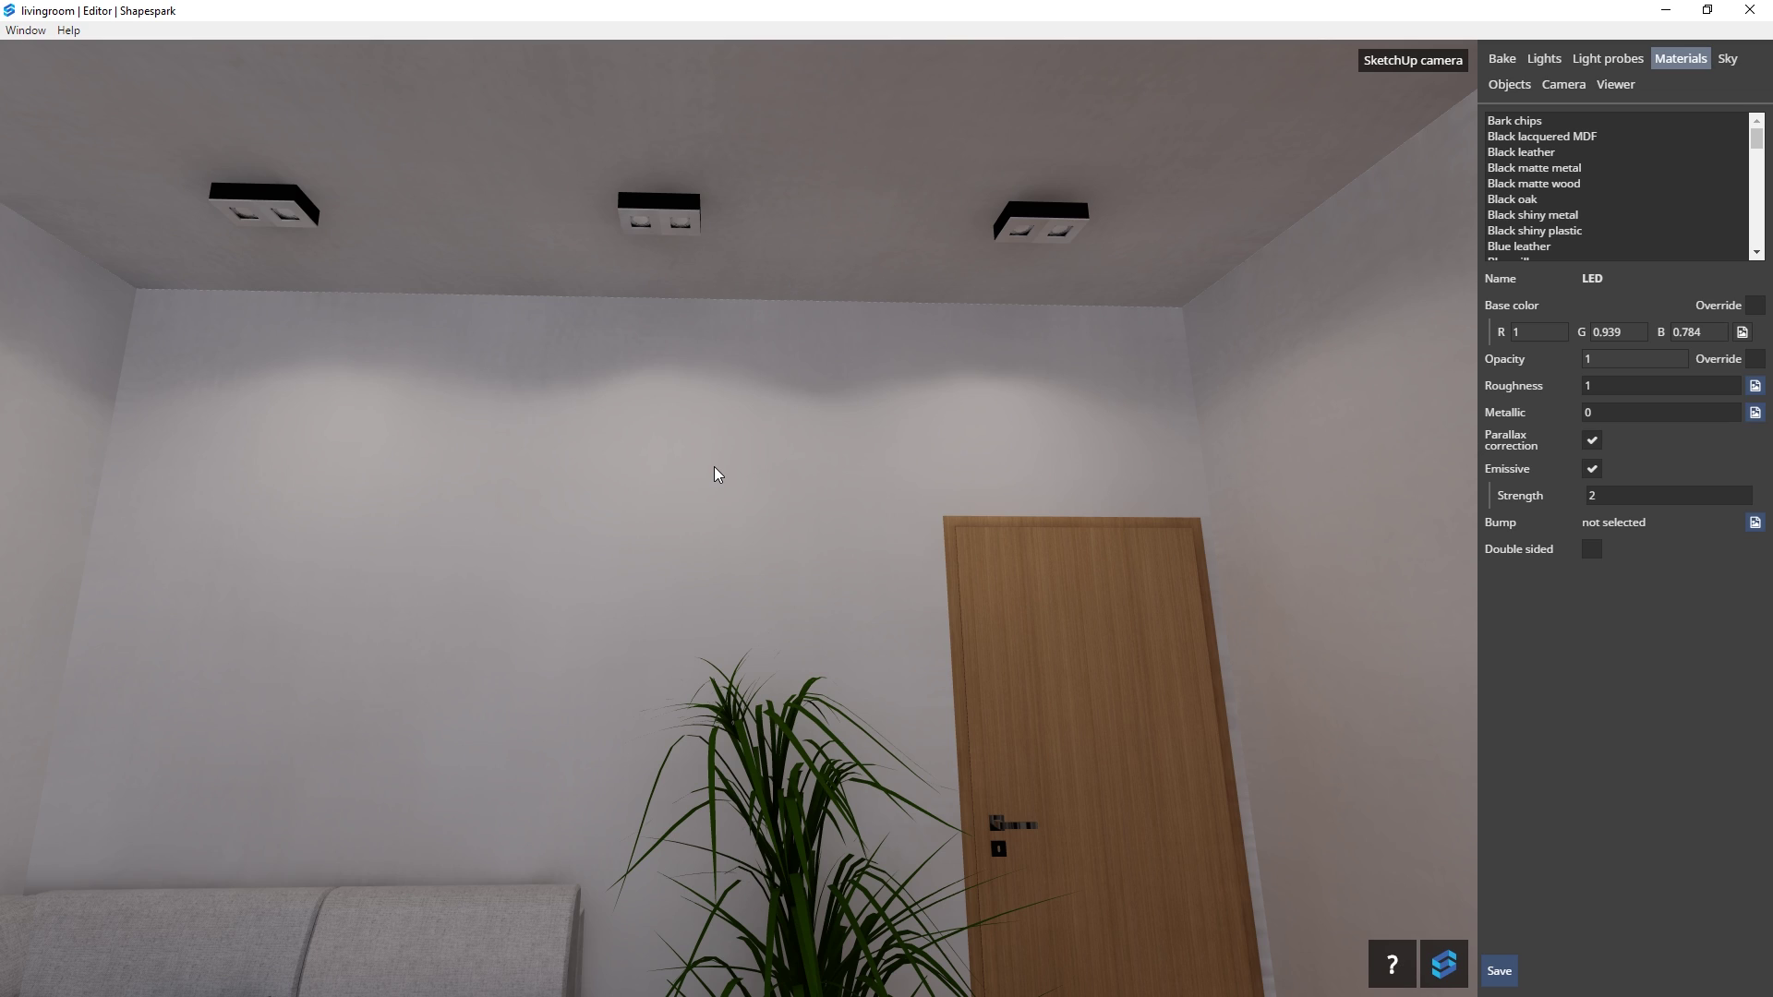
drag(713, 467, 332, 600)
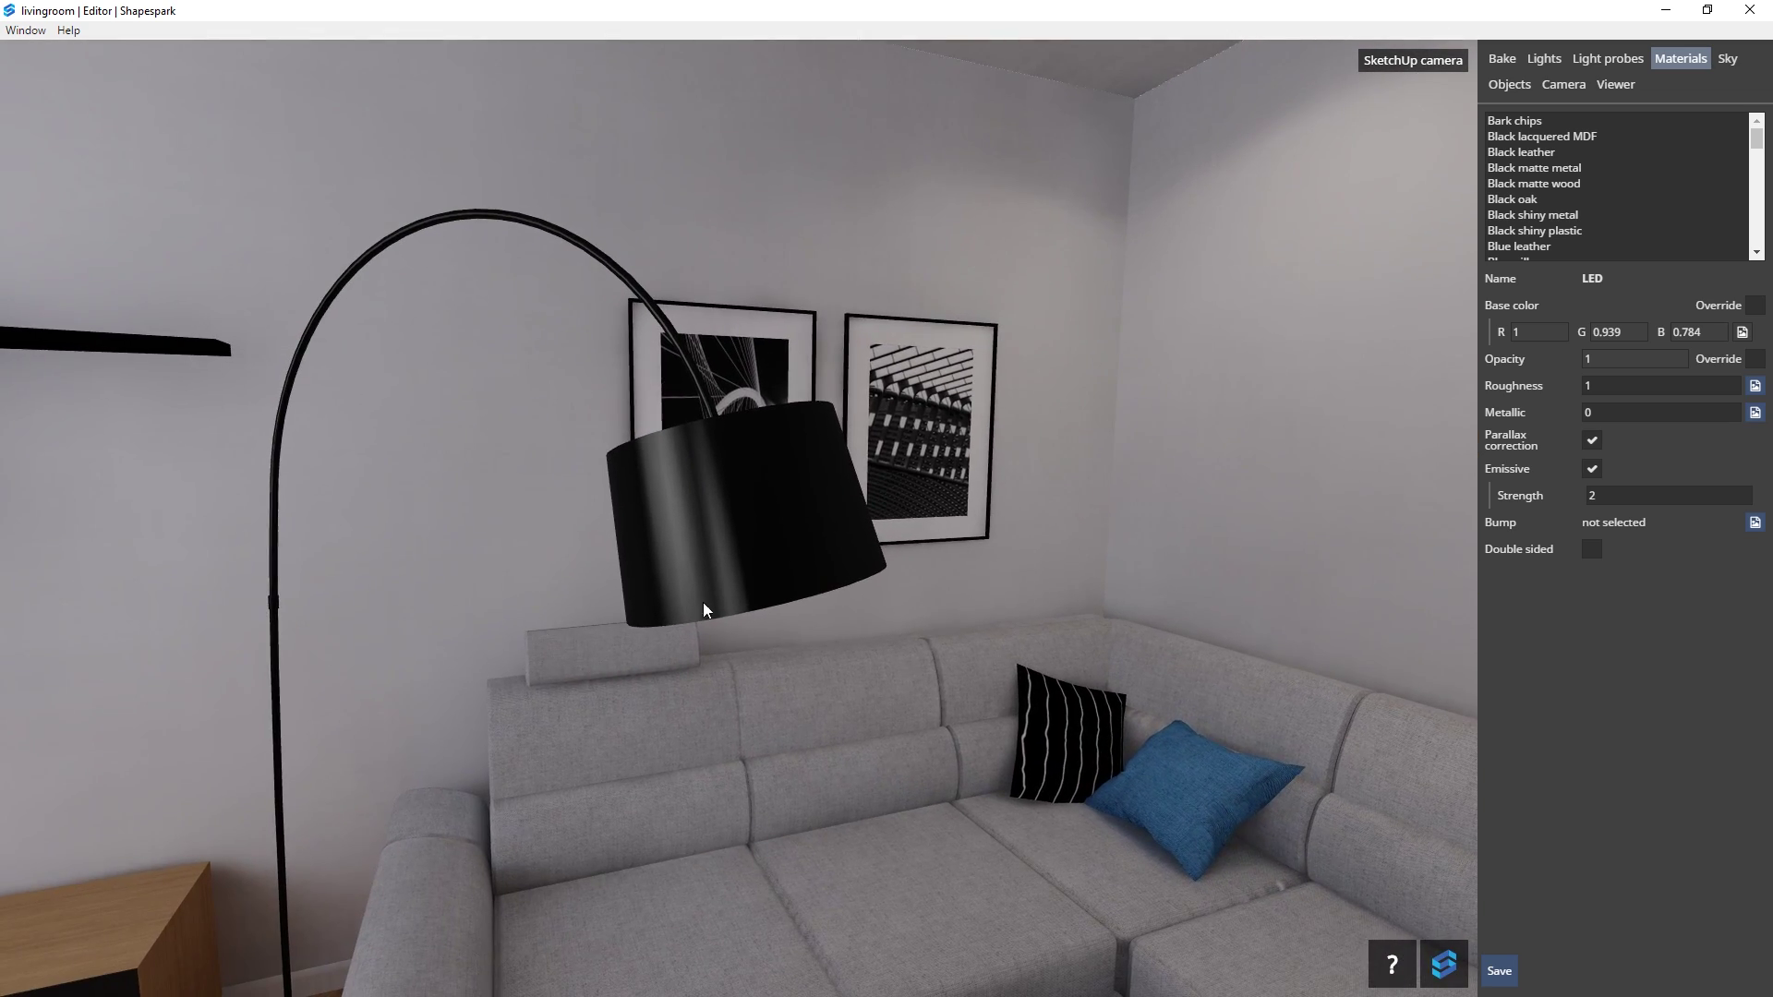
drag(711, 606, 511, 407)
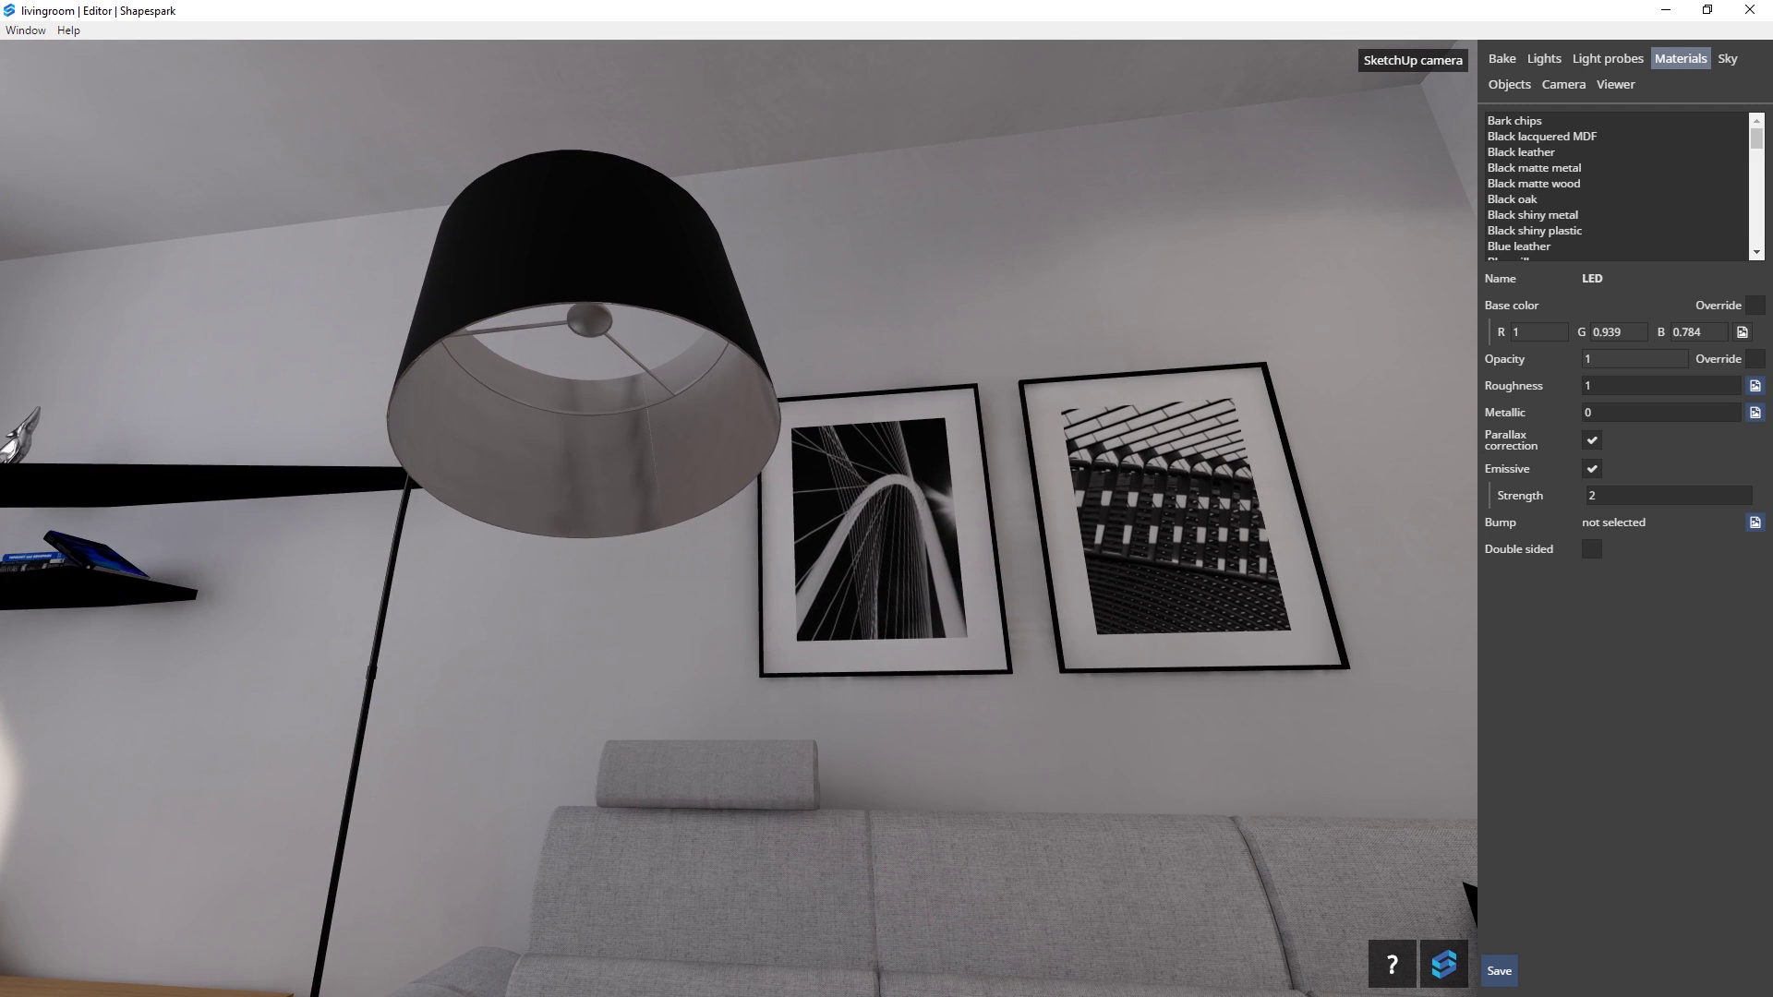
- Save the livingroom scene and close the Shapespark editor to return to SketchUp
click(1500, 972)
click(1749, 10)
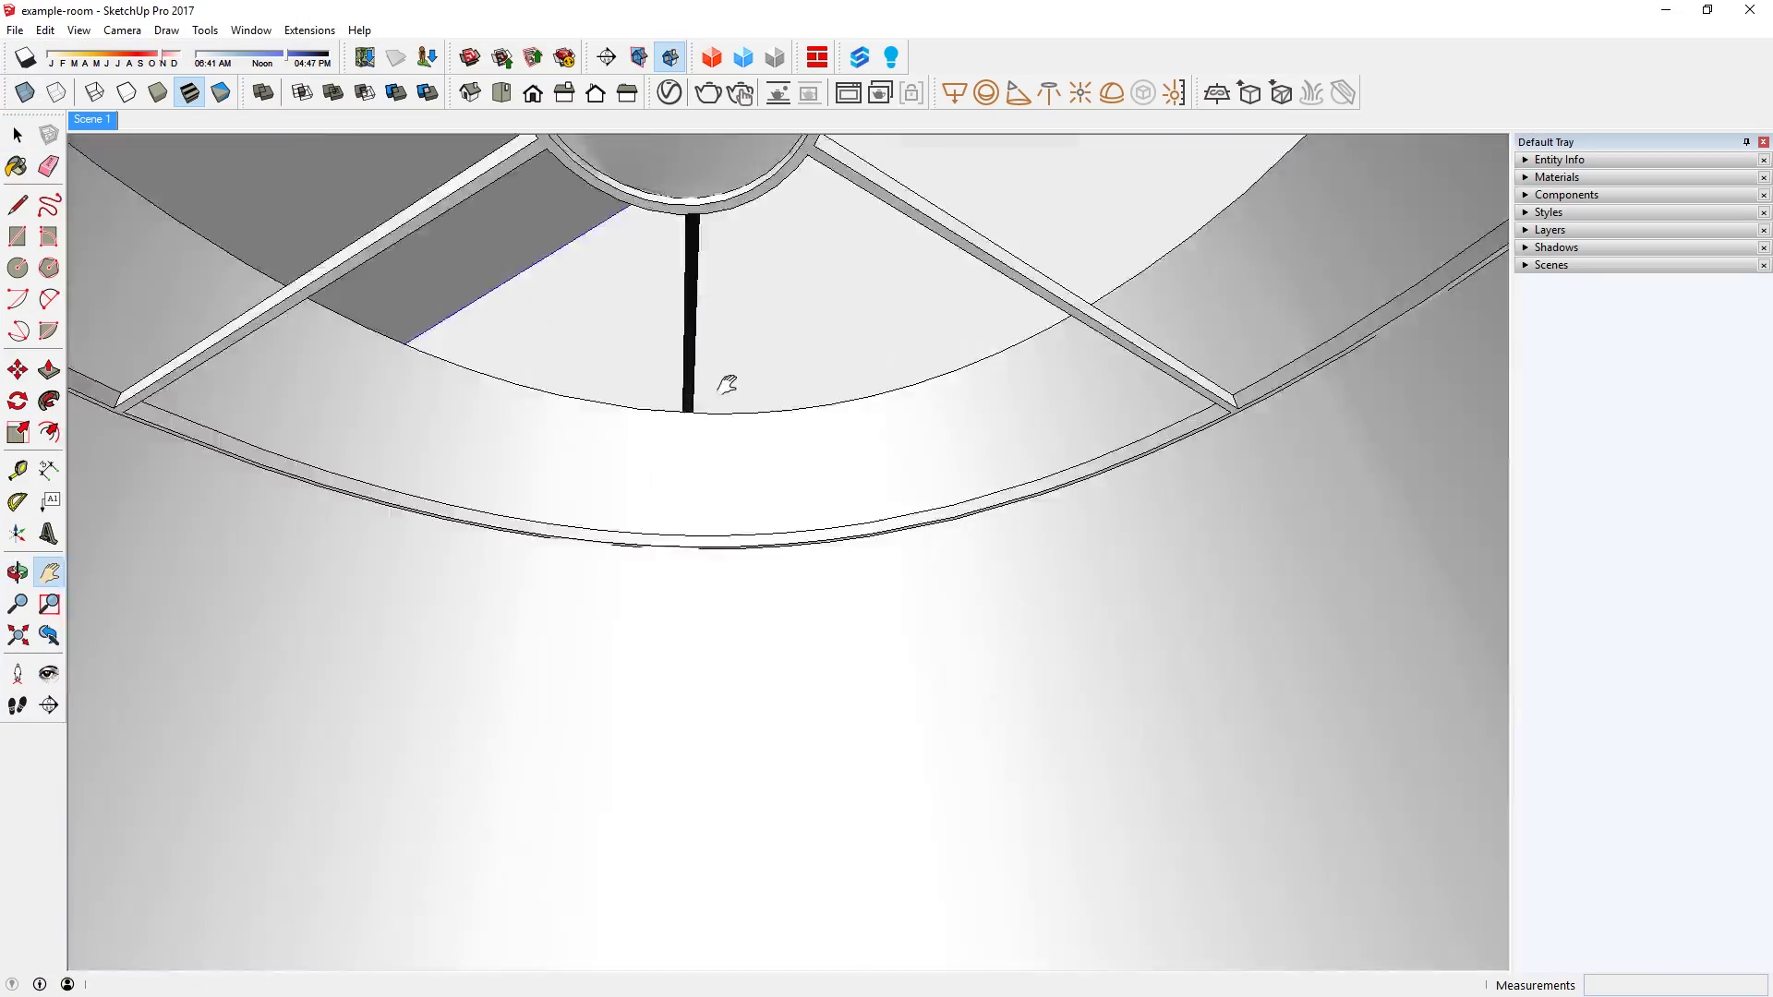
- Export the model to Shapespark again as an update of the existing livingroom scene, with the sun included
scroll(726, 385, down, 5)
mouse_move(785, 304)
mouse_down()
mouse_move(863, 345)
mouse_move(780, 317)
mouse_up()
scroll(743, 370, up, 4)
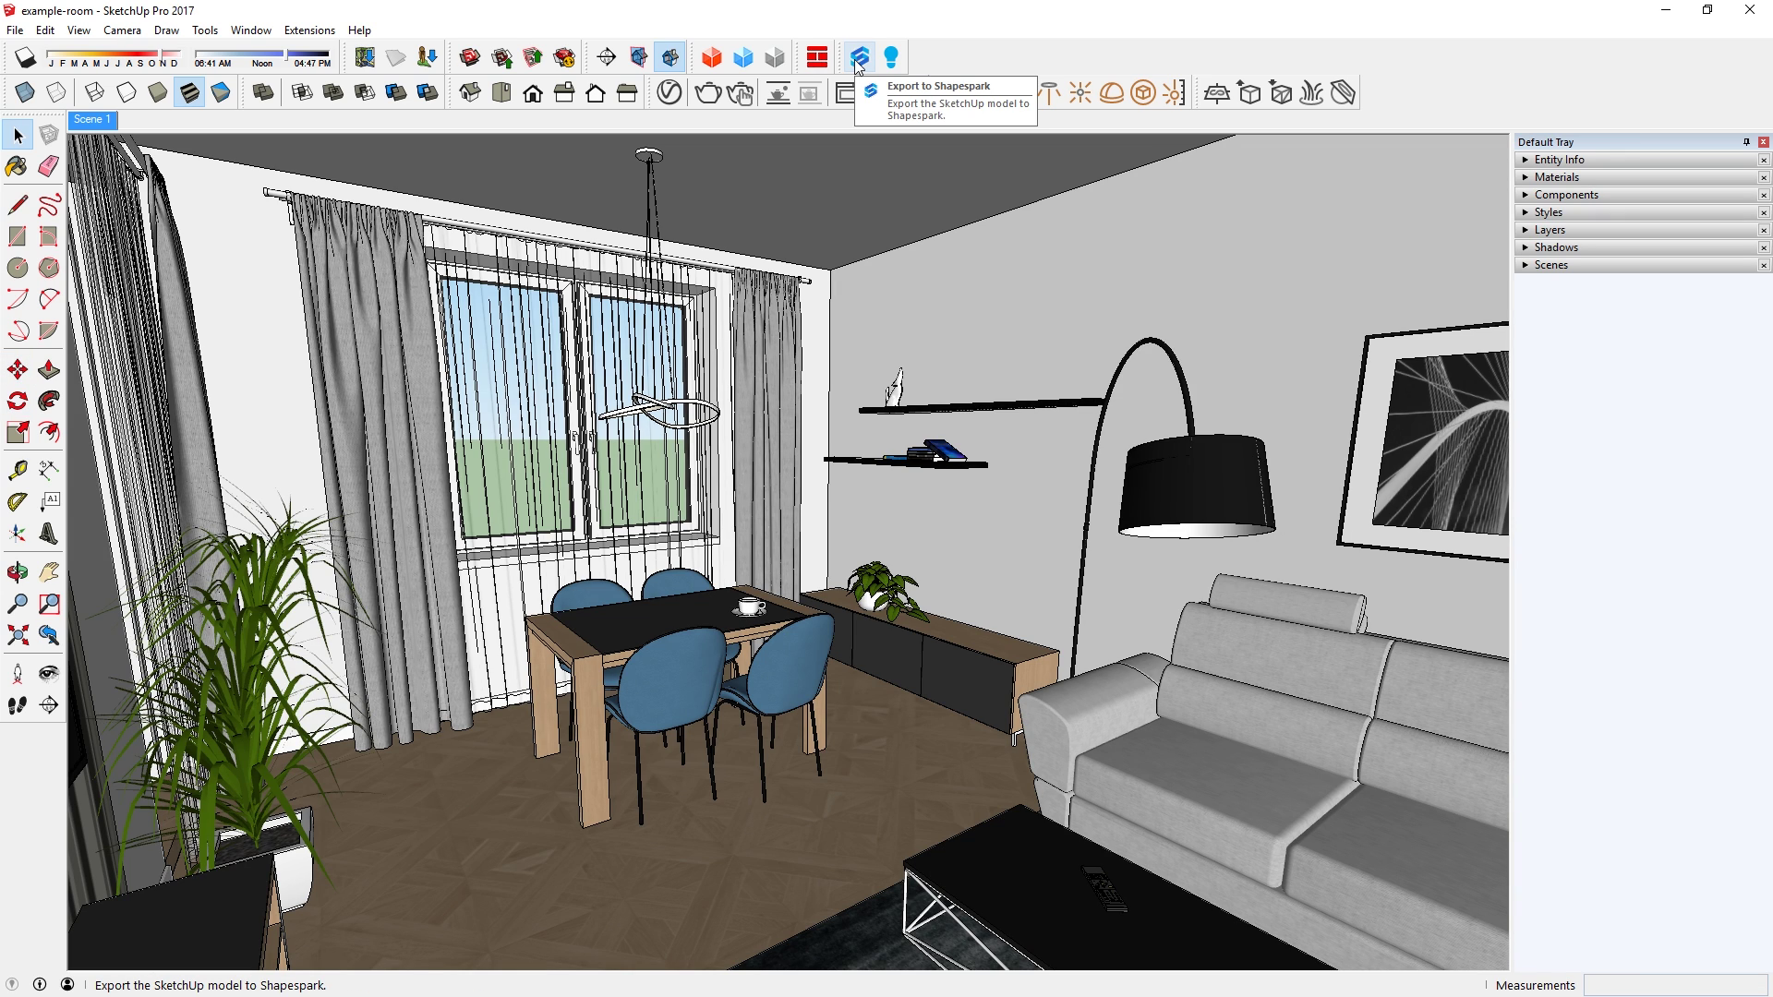
click(858, 58)
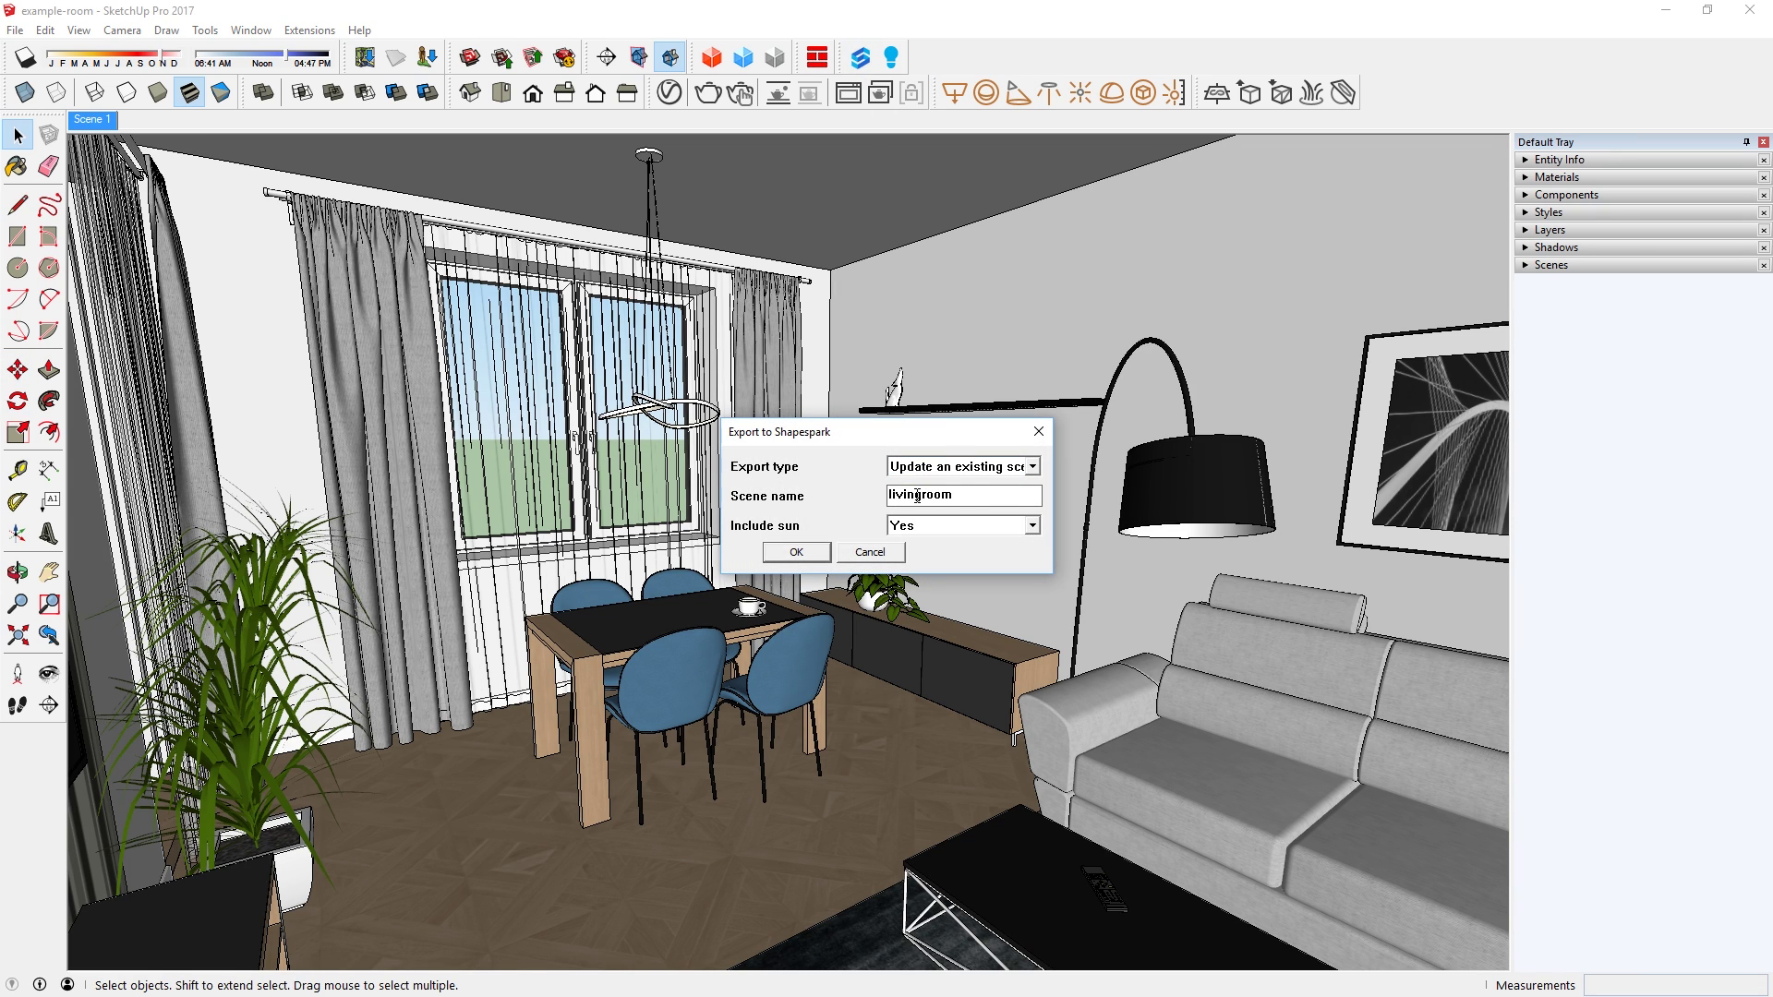
click(795, 552)
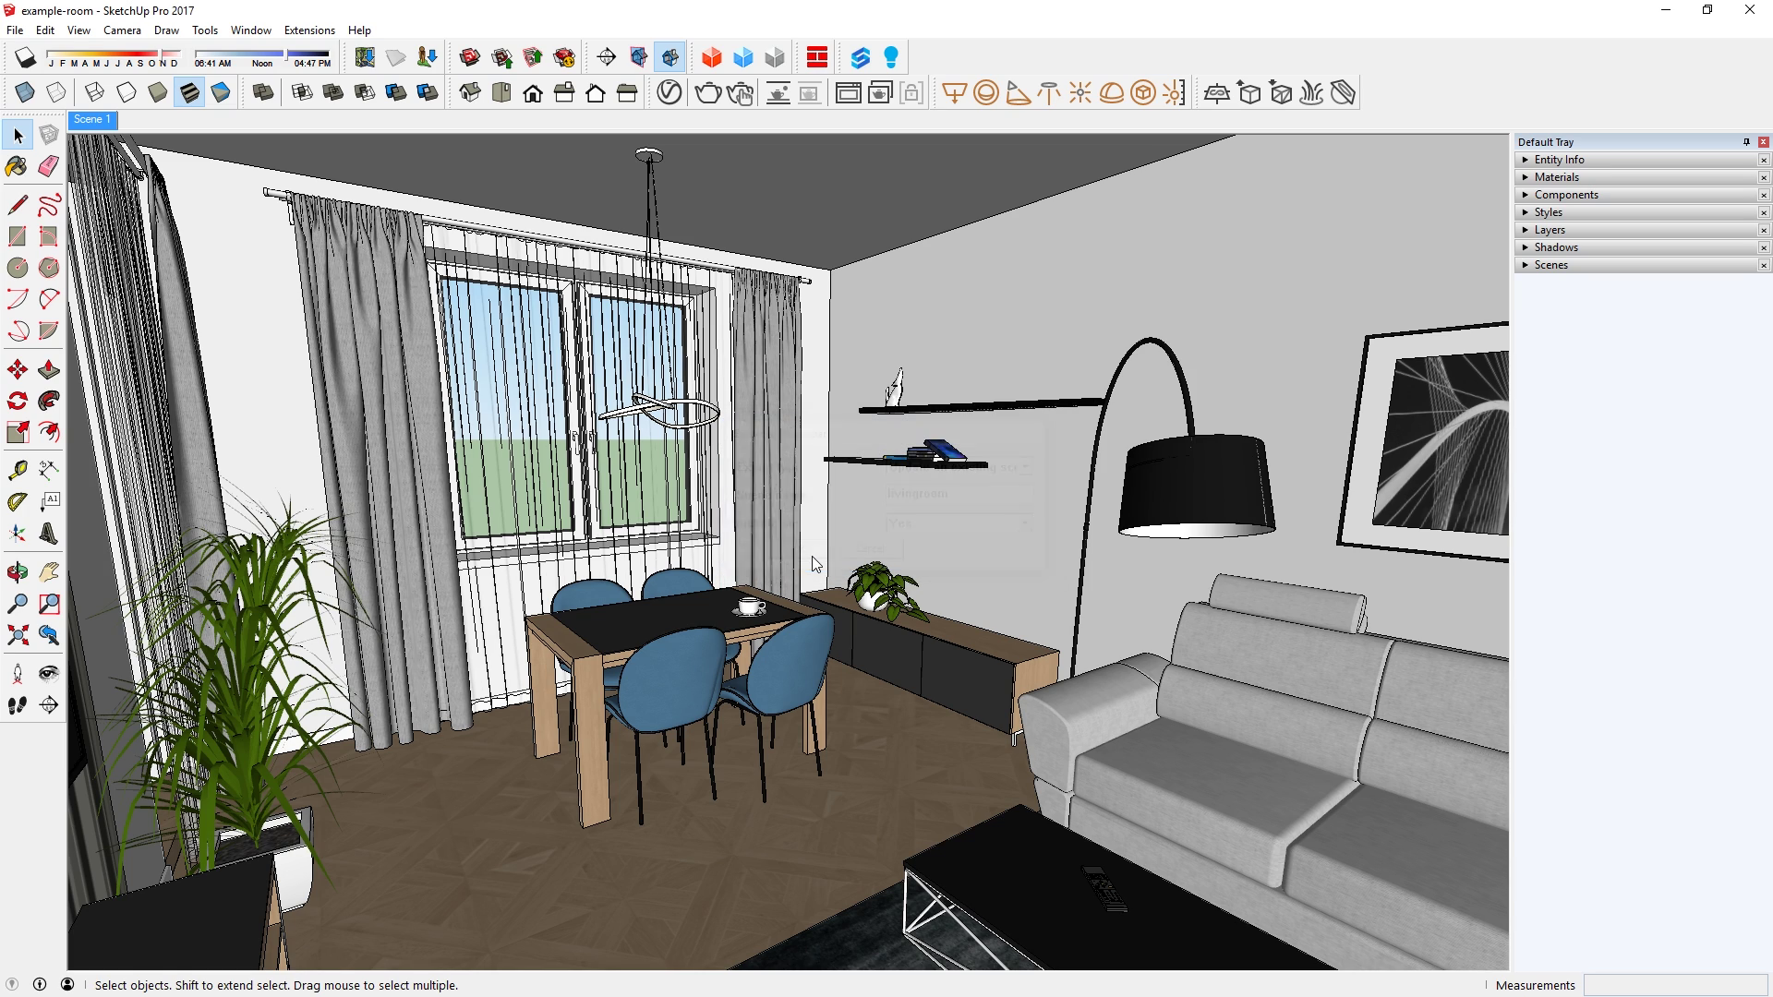
key(Return)
click(772, 380)
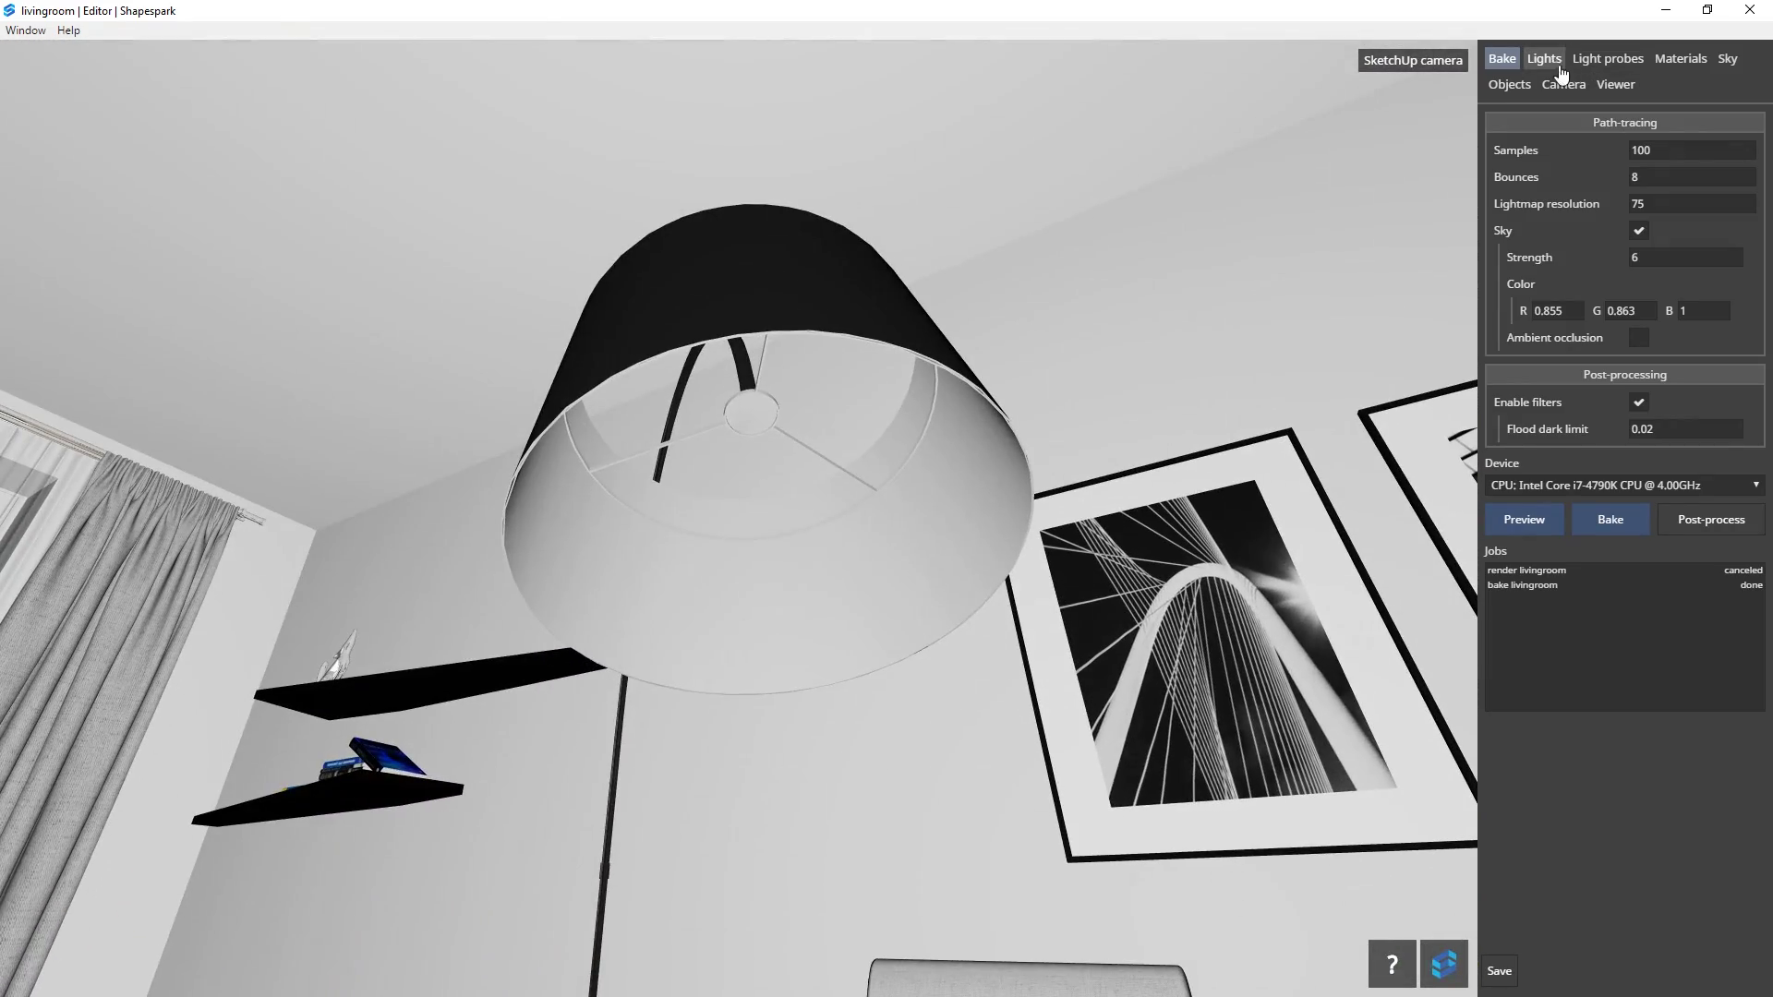
- Select the floor lamp's light, and set the strength of the ceiling spot lights to 25
click(1546, 61)
click(728, 429)
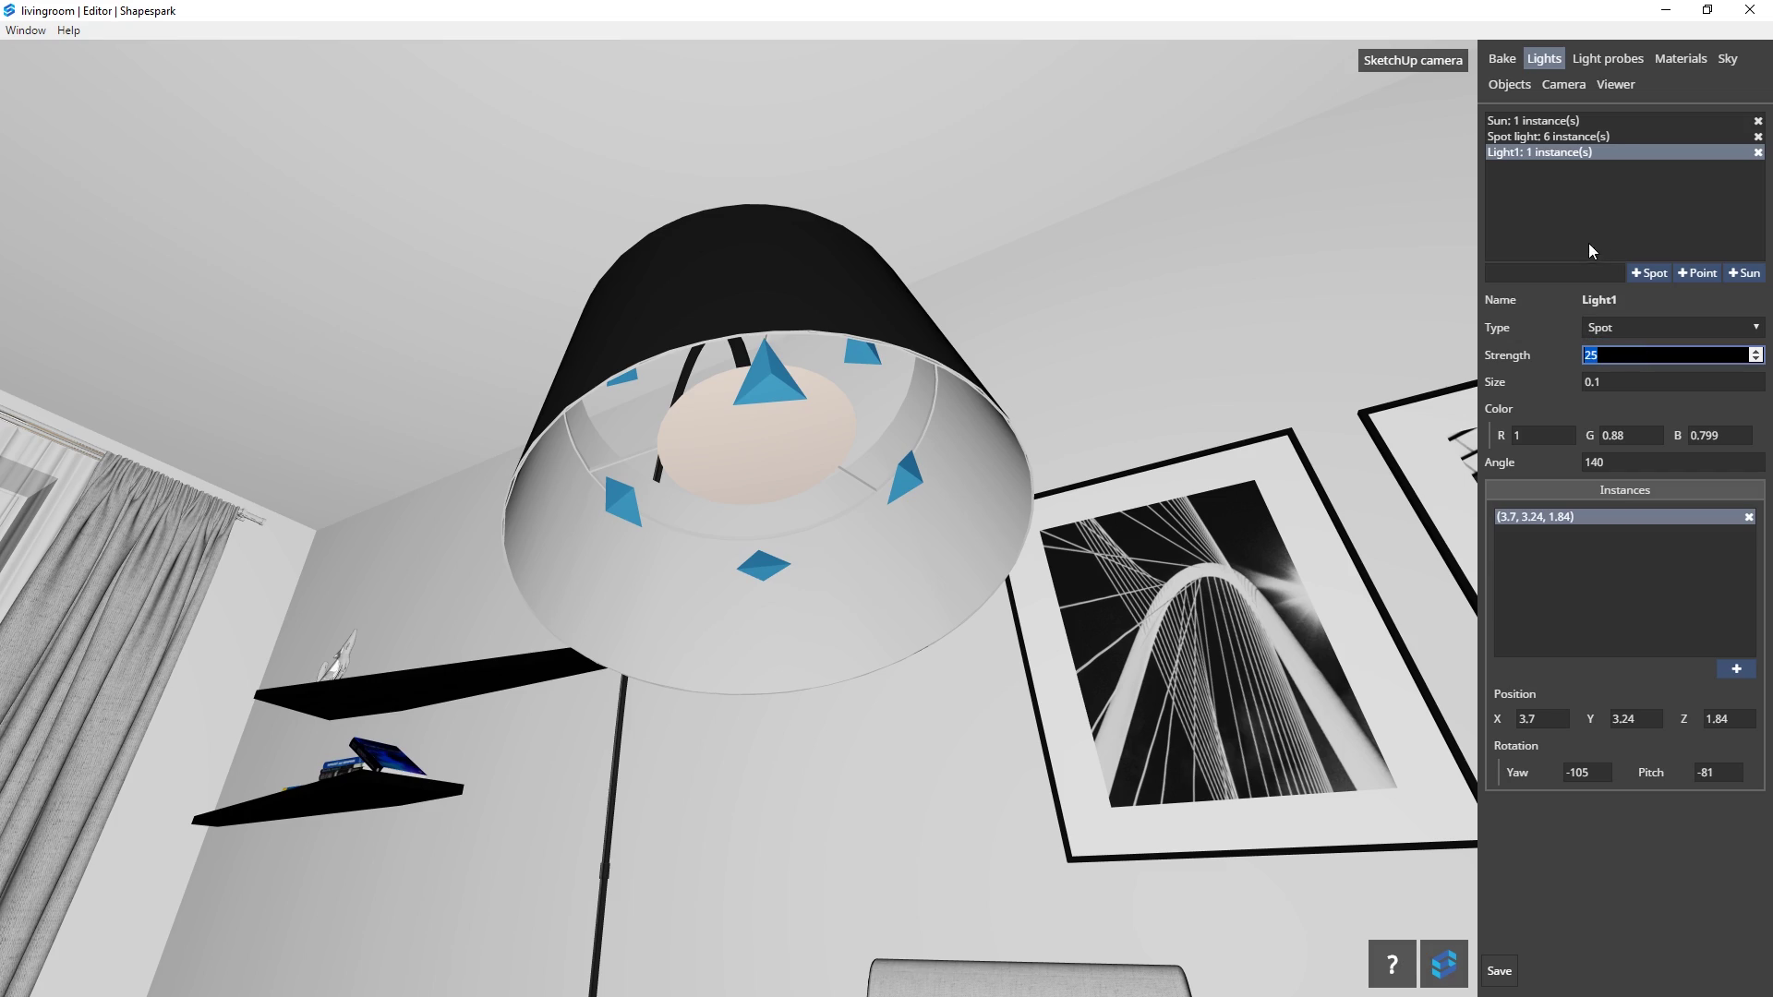
drag(921, 512, 1616, 705)
key(e)
key(s)
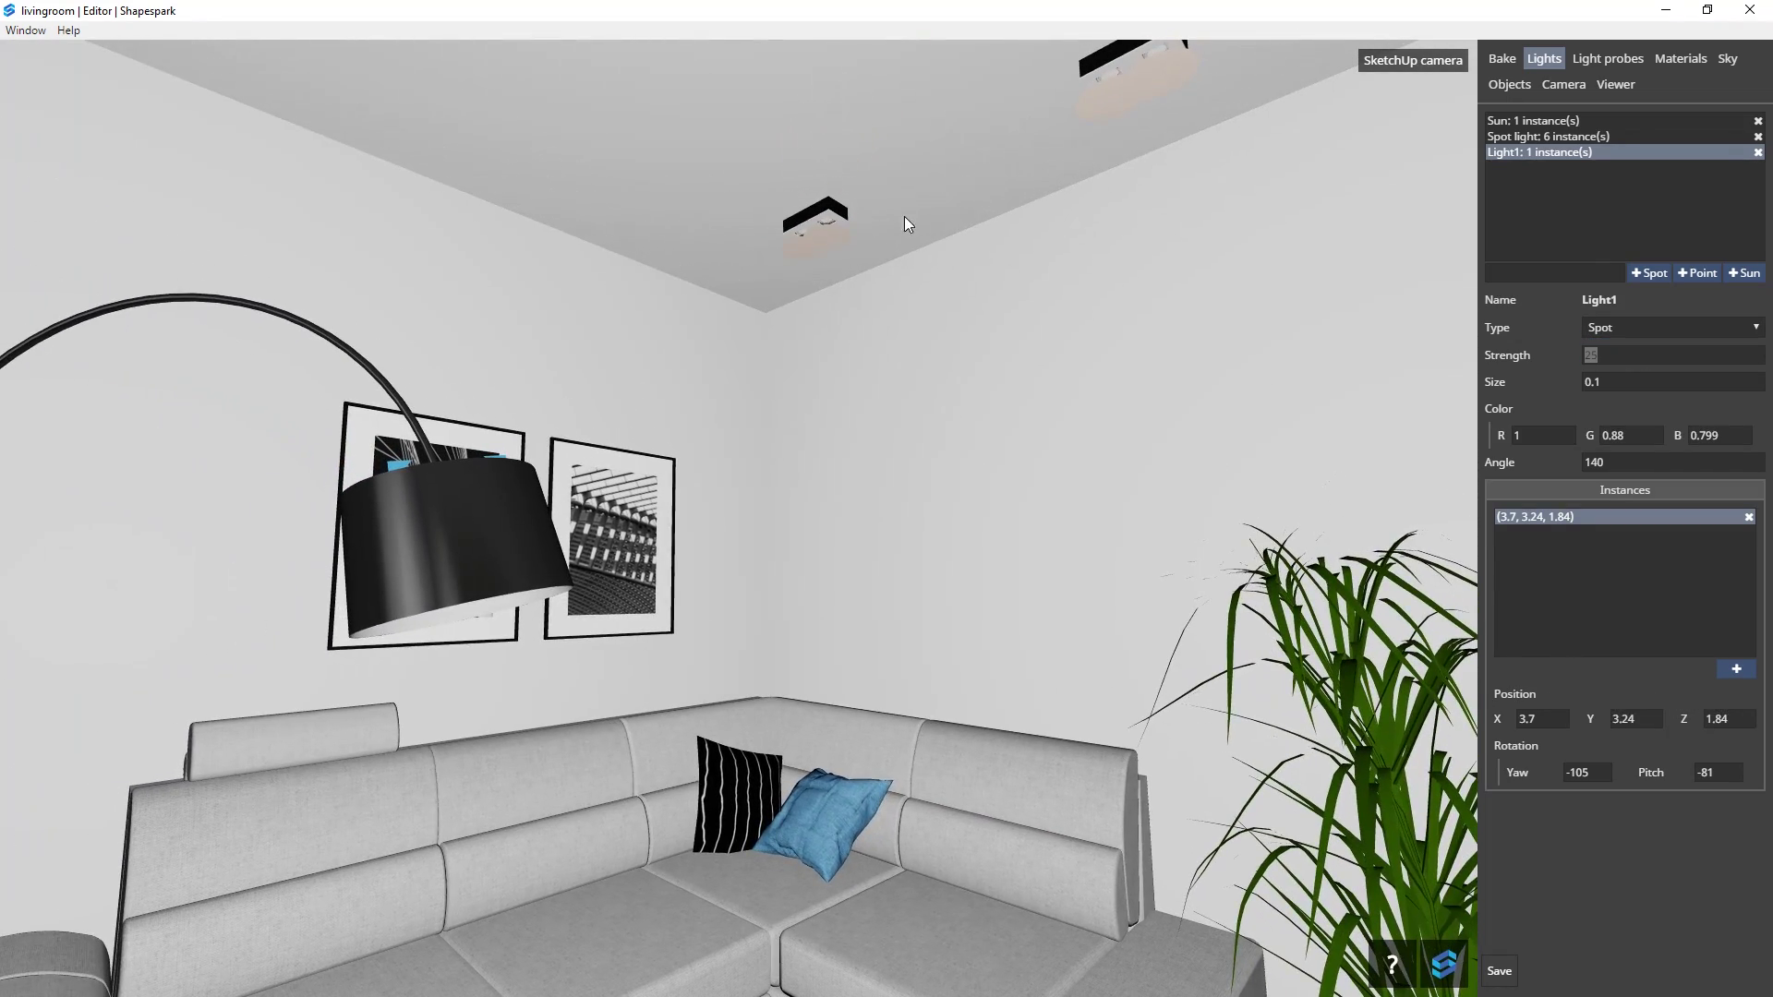
click(827, 246)
double_click(1602, 357)
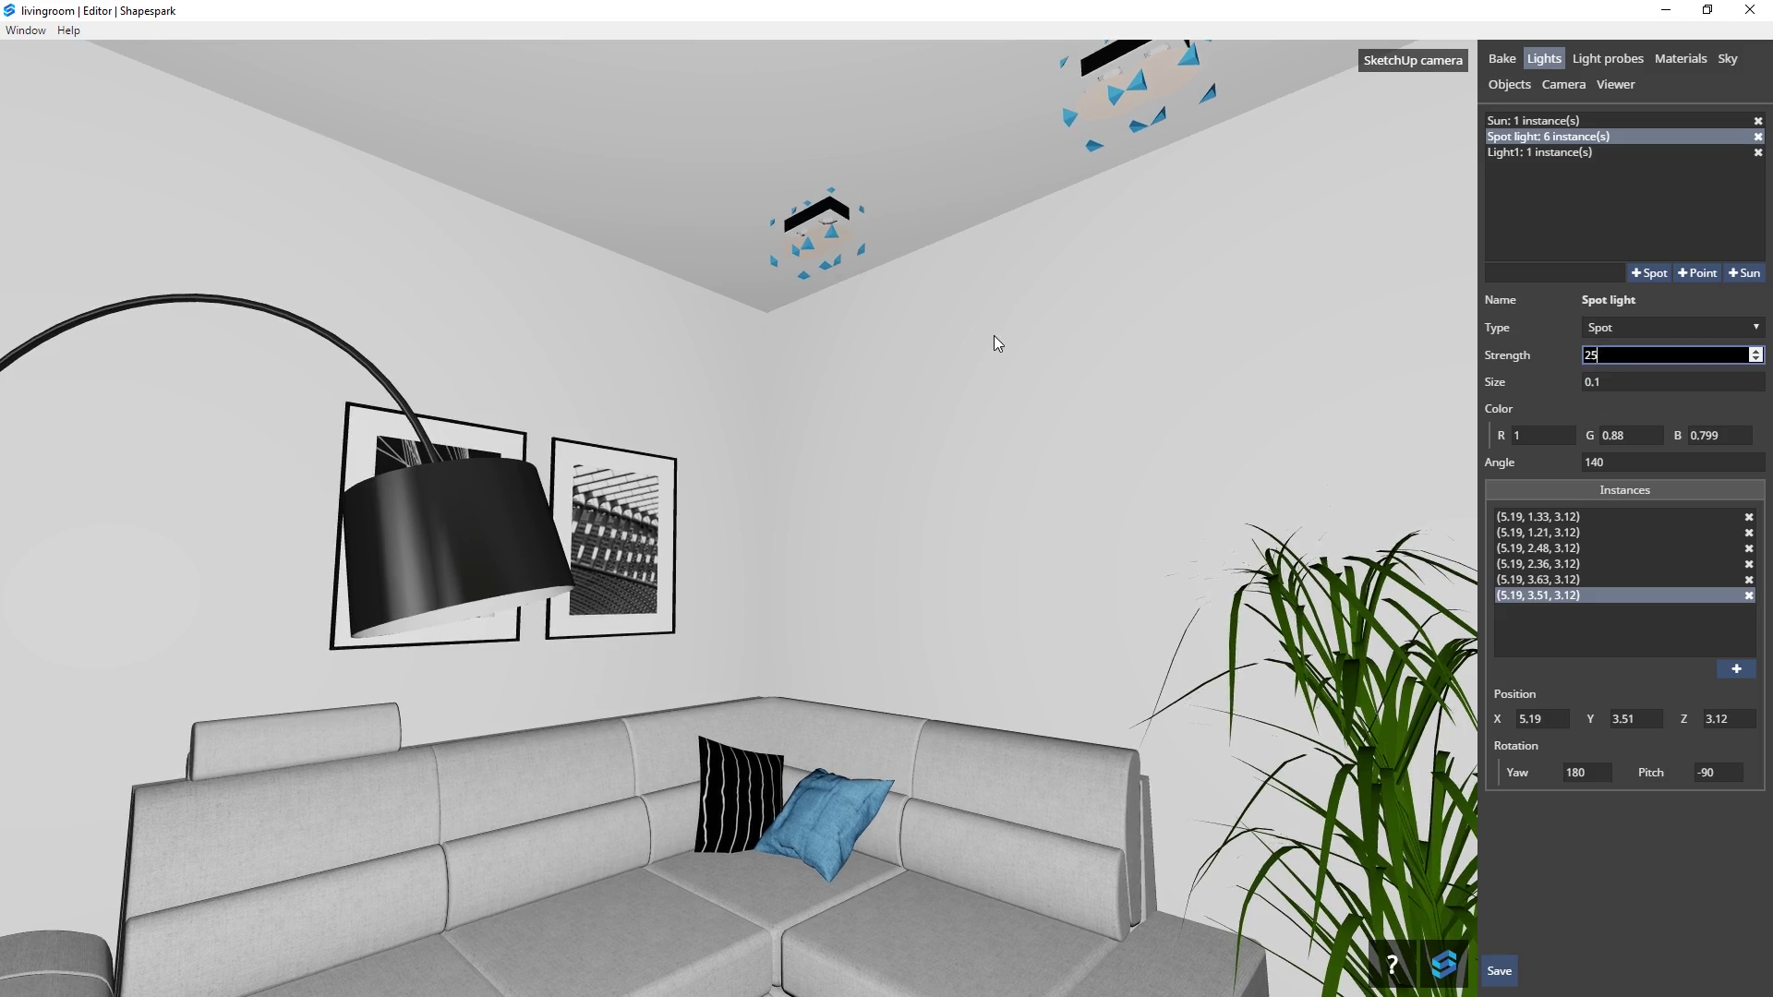
- Bake the updated scene's lighting with 100 samples, 8 bounces and lightmap resolution 75
drag(993, 335, 596, 424)
key(s)
click(1503, 61)
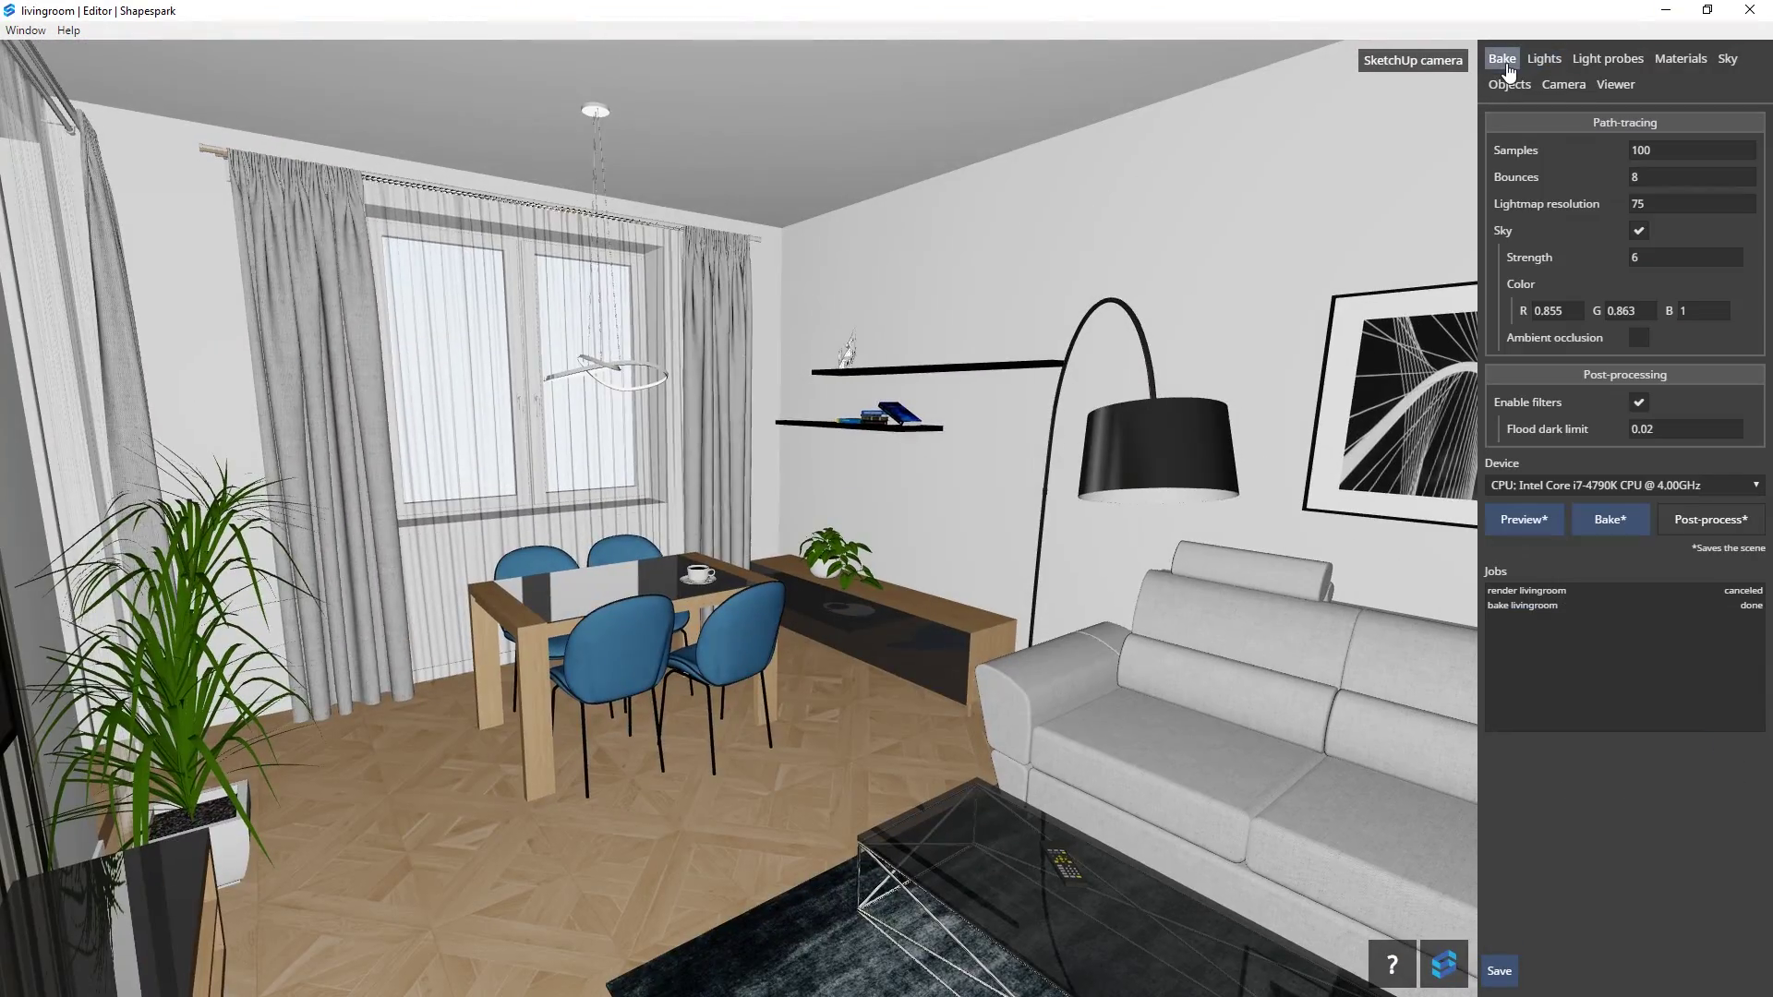
click(1610, 519)
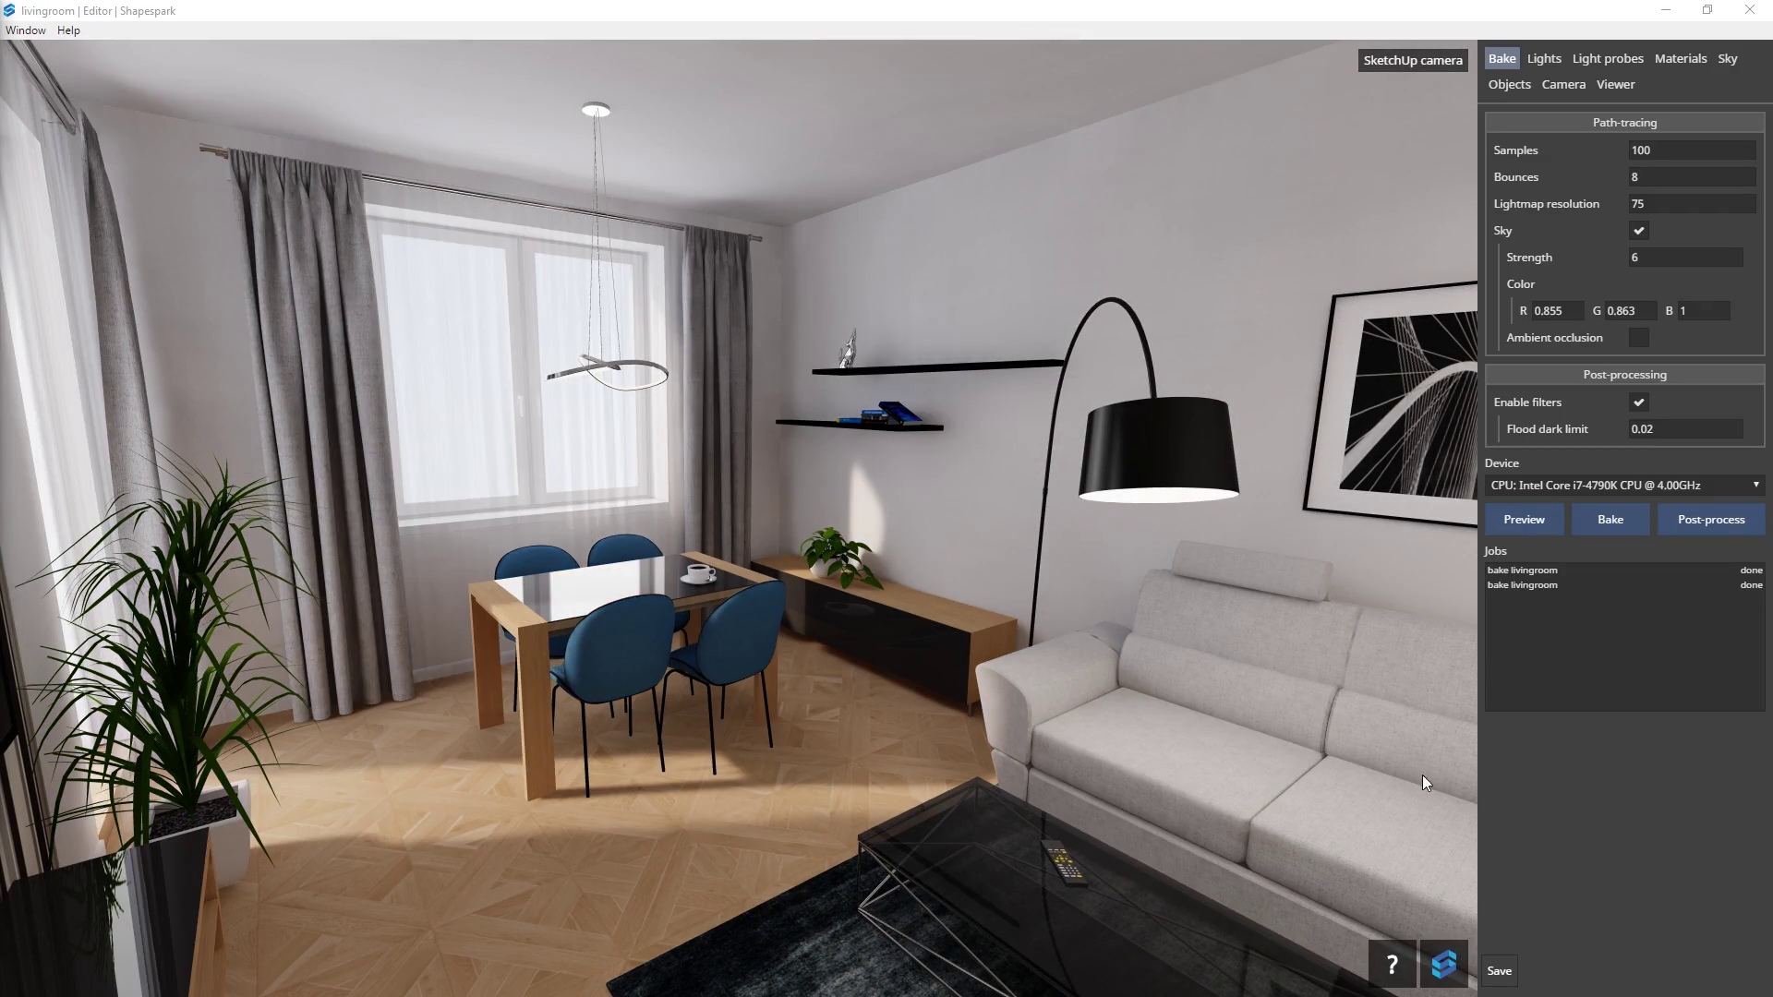
- Inspect the baked lighting around the floor lamp, the sofa and the rest of the room
drag(1228, 729, 1371, 591)
key(w)
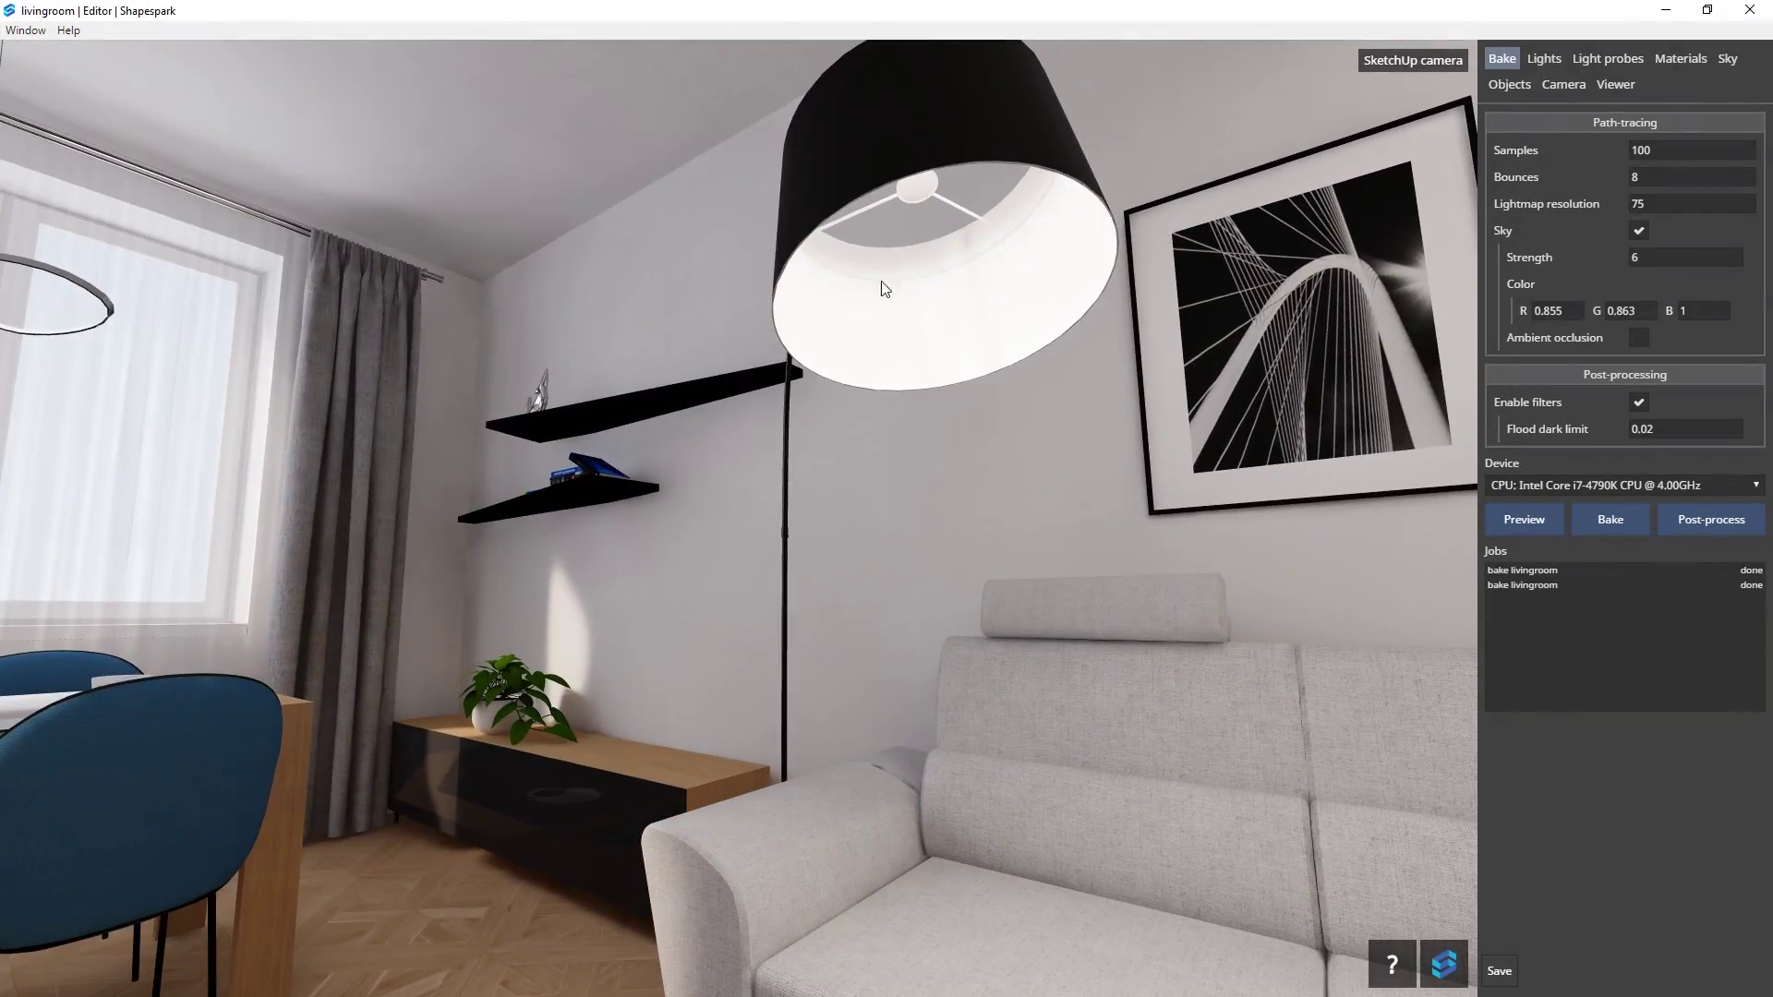
drag(883, 289, 135, 644)
key(e)
key(s)
key(d)
drag(785, 628, 543, 623)
key(s)
drag(788, 634, 800, 690)
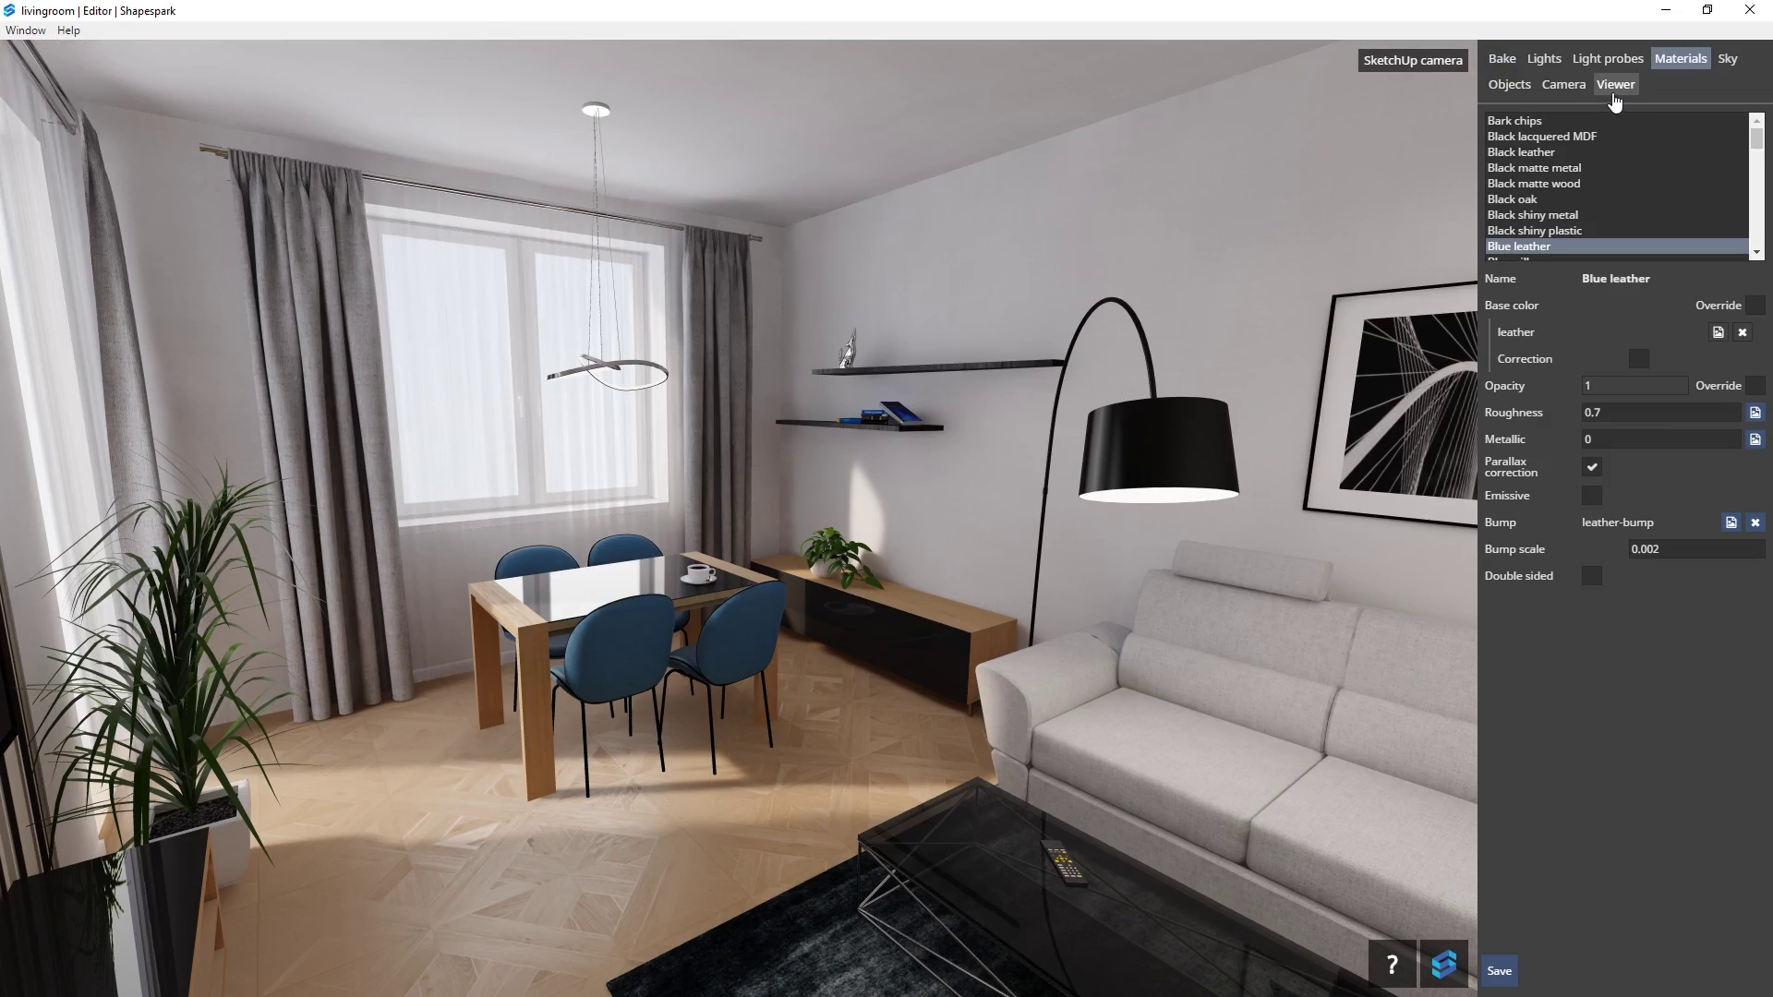
- Add a new walk view that faces the dining table and the window
click(1613, 85)
drag(1084, 519, 832, 510)
scroll(831, 510, up, 3)
click(1651, 447)
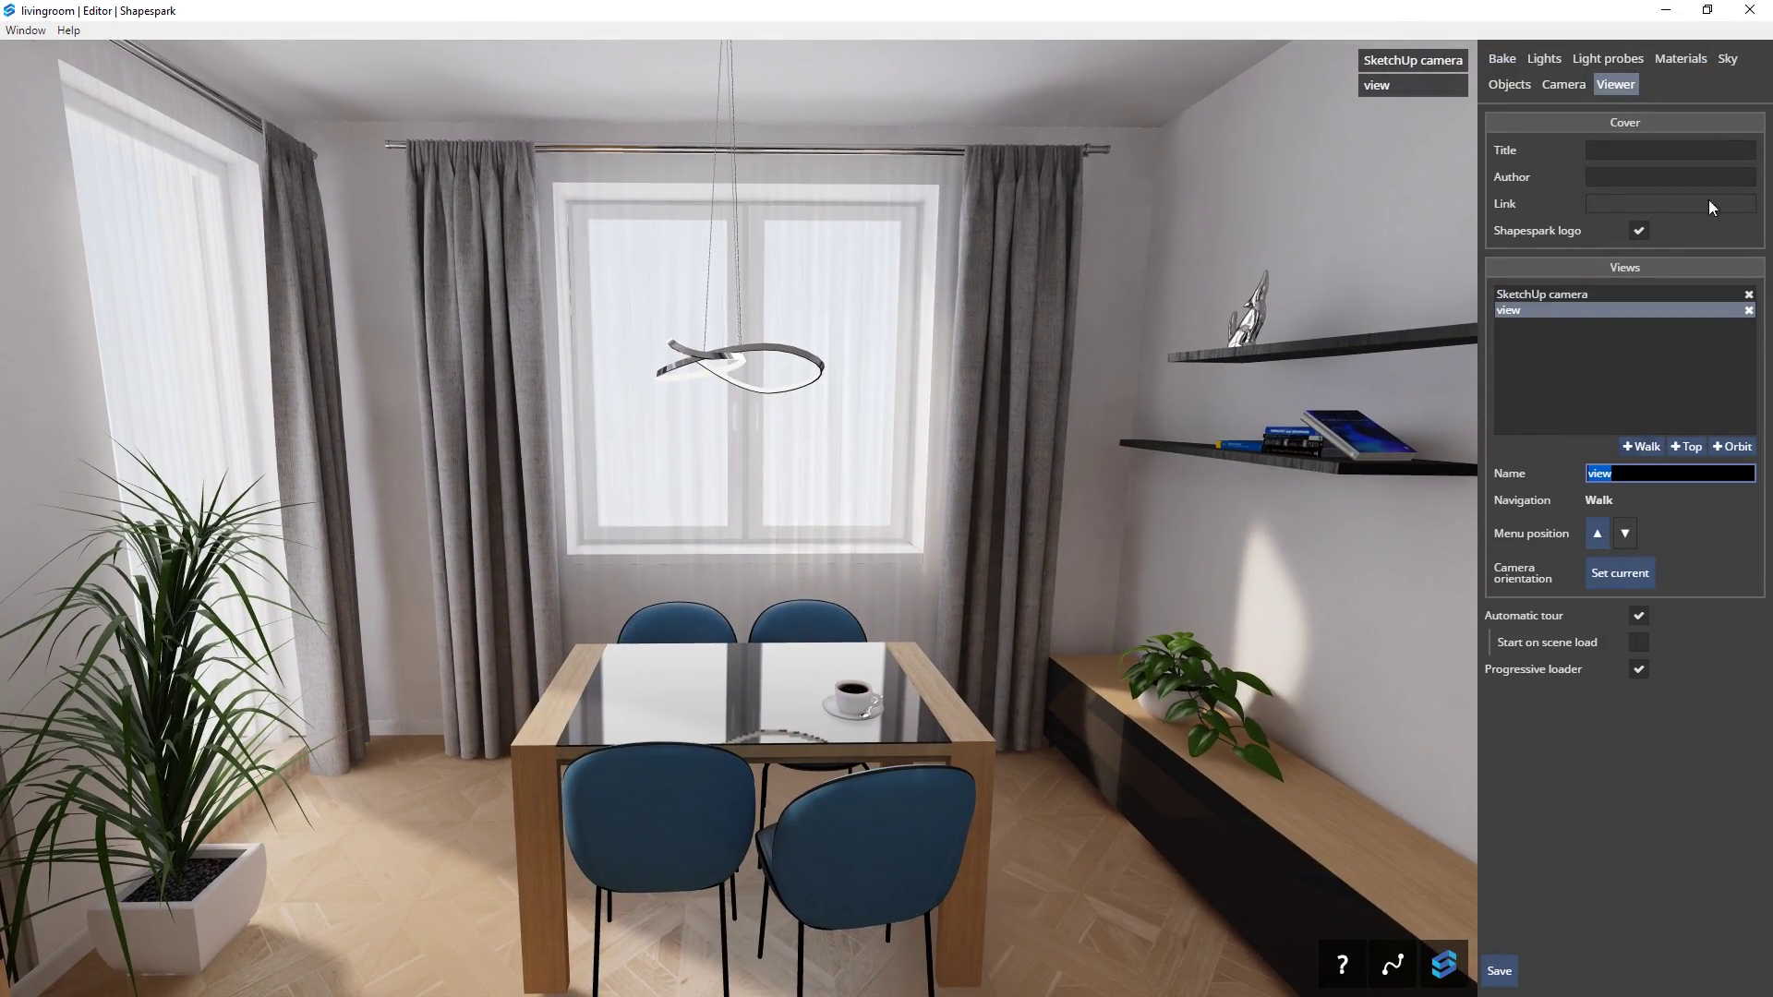
- Name the dining table view "Table" and add two top views of the room
key(Return)
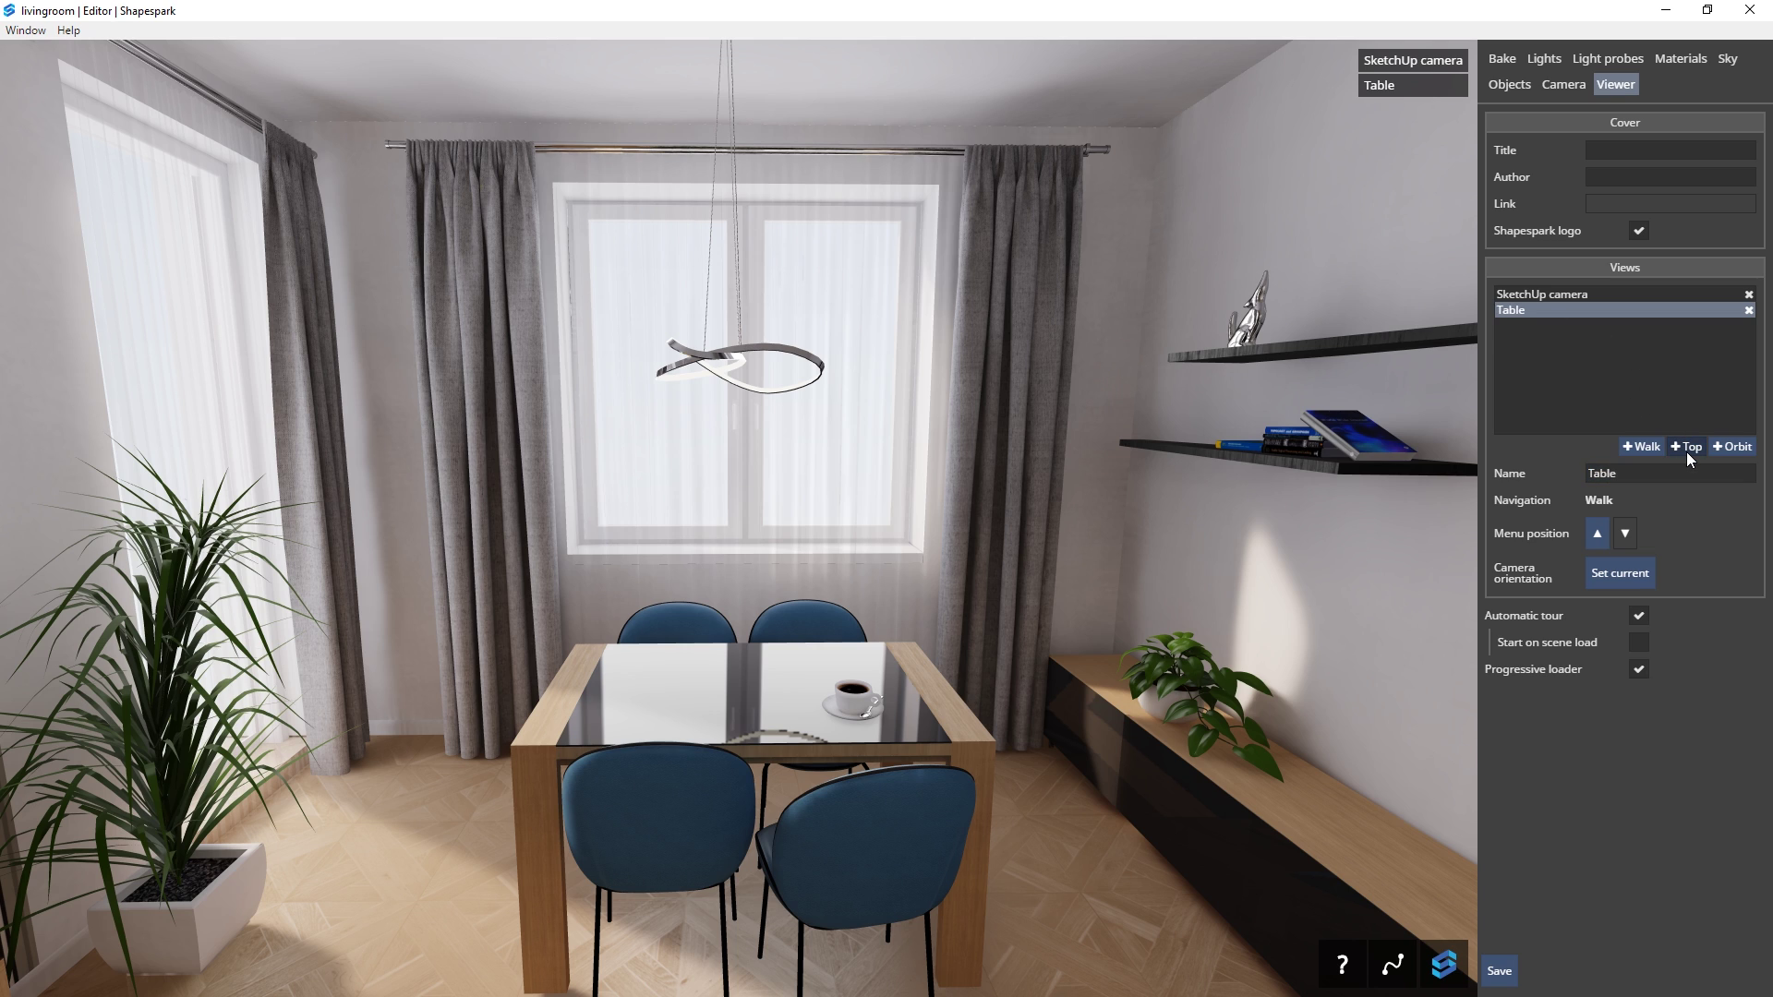
click(1690, 444)
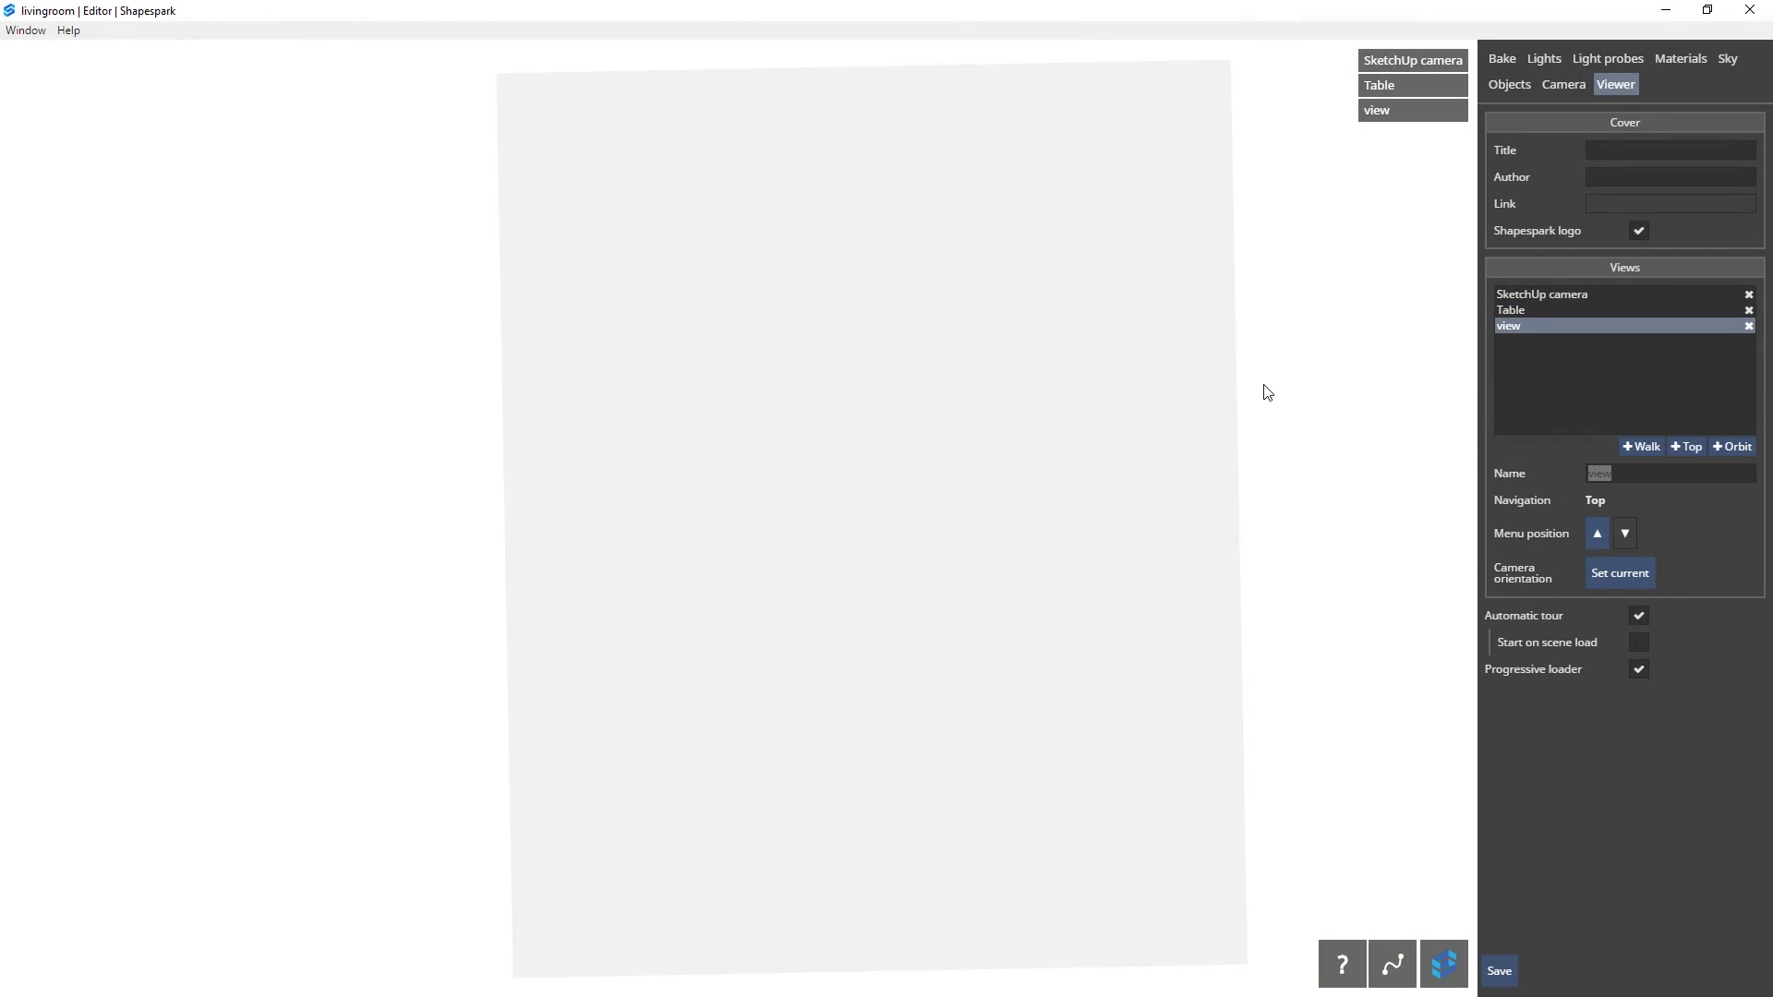
click(1696, 447)
click(1723, 329)
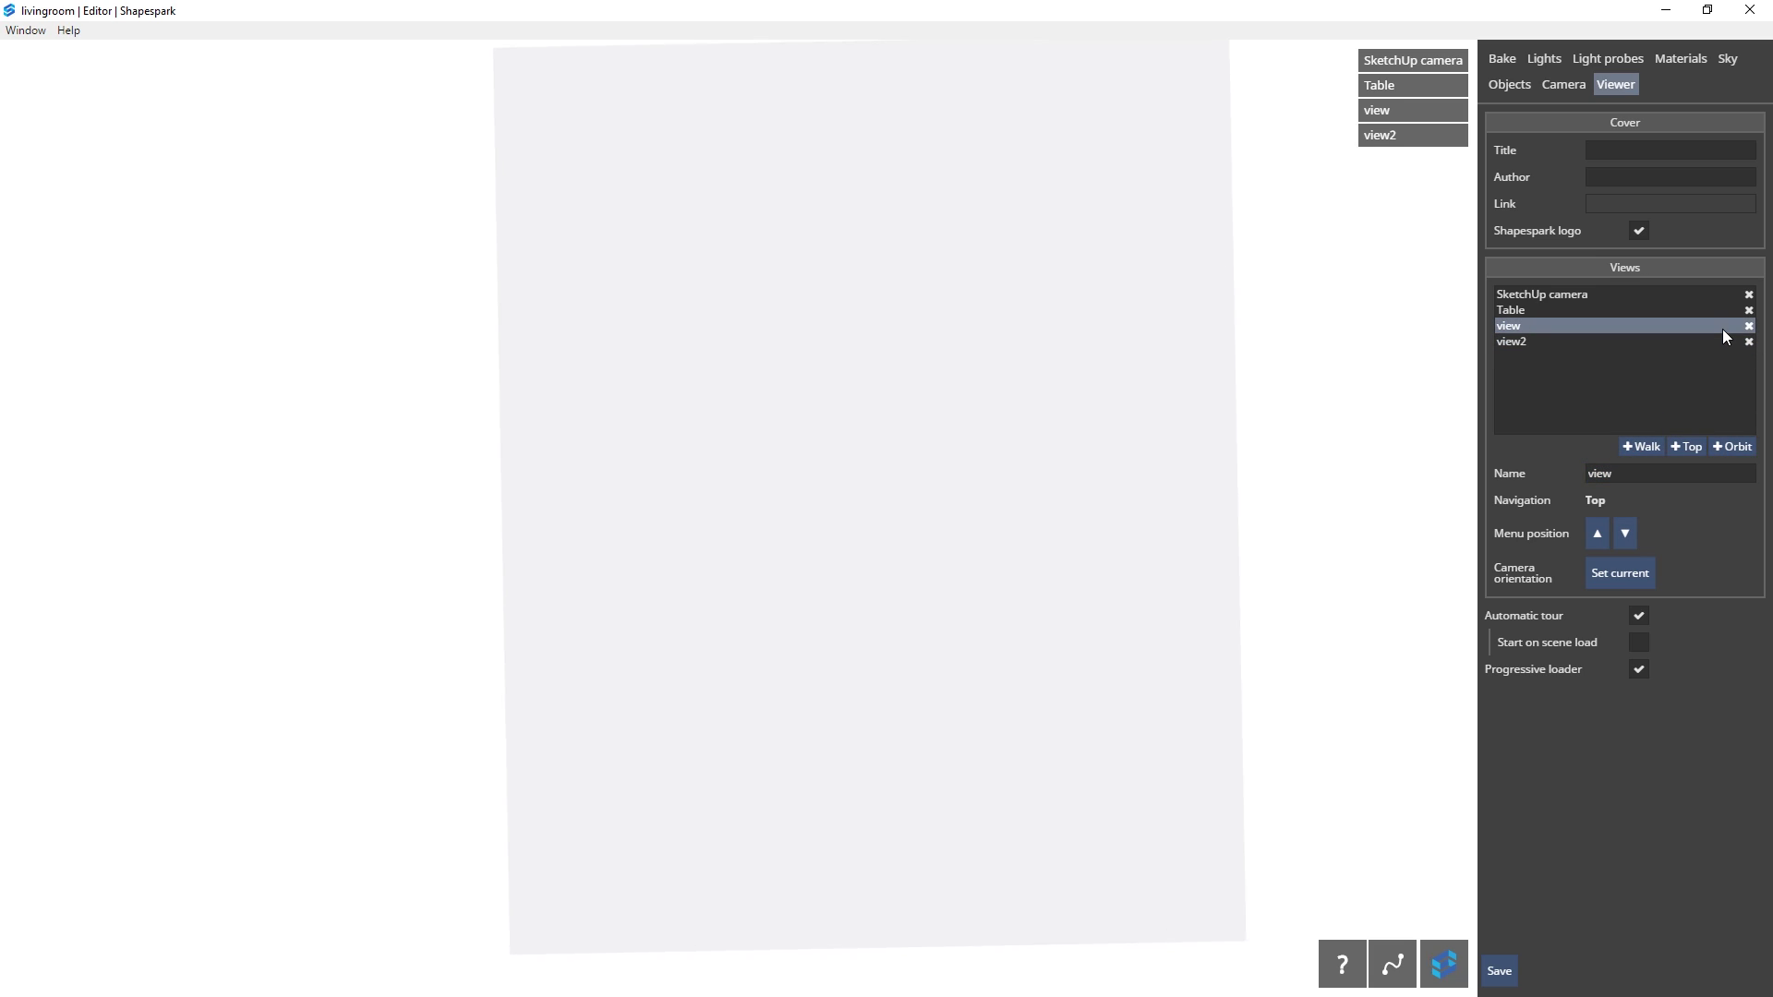
click(1714, 340)
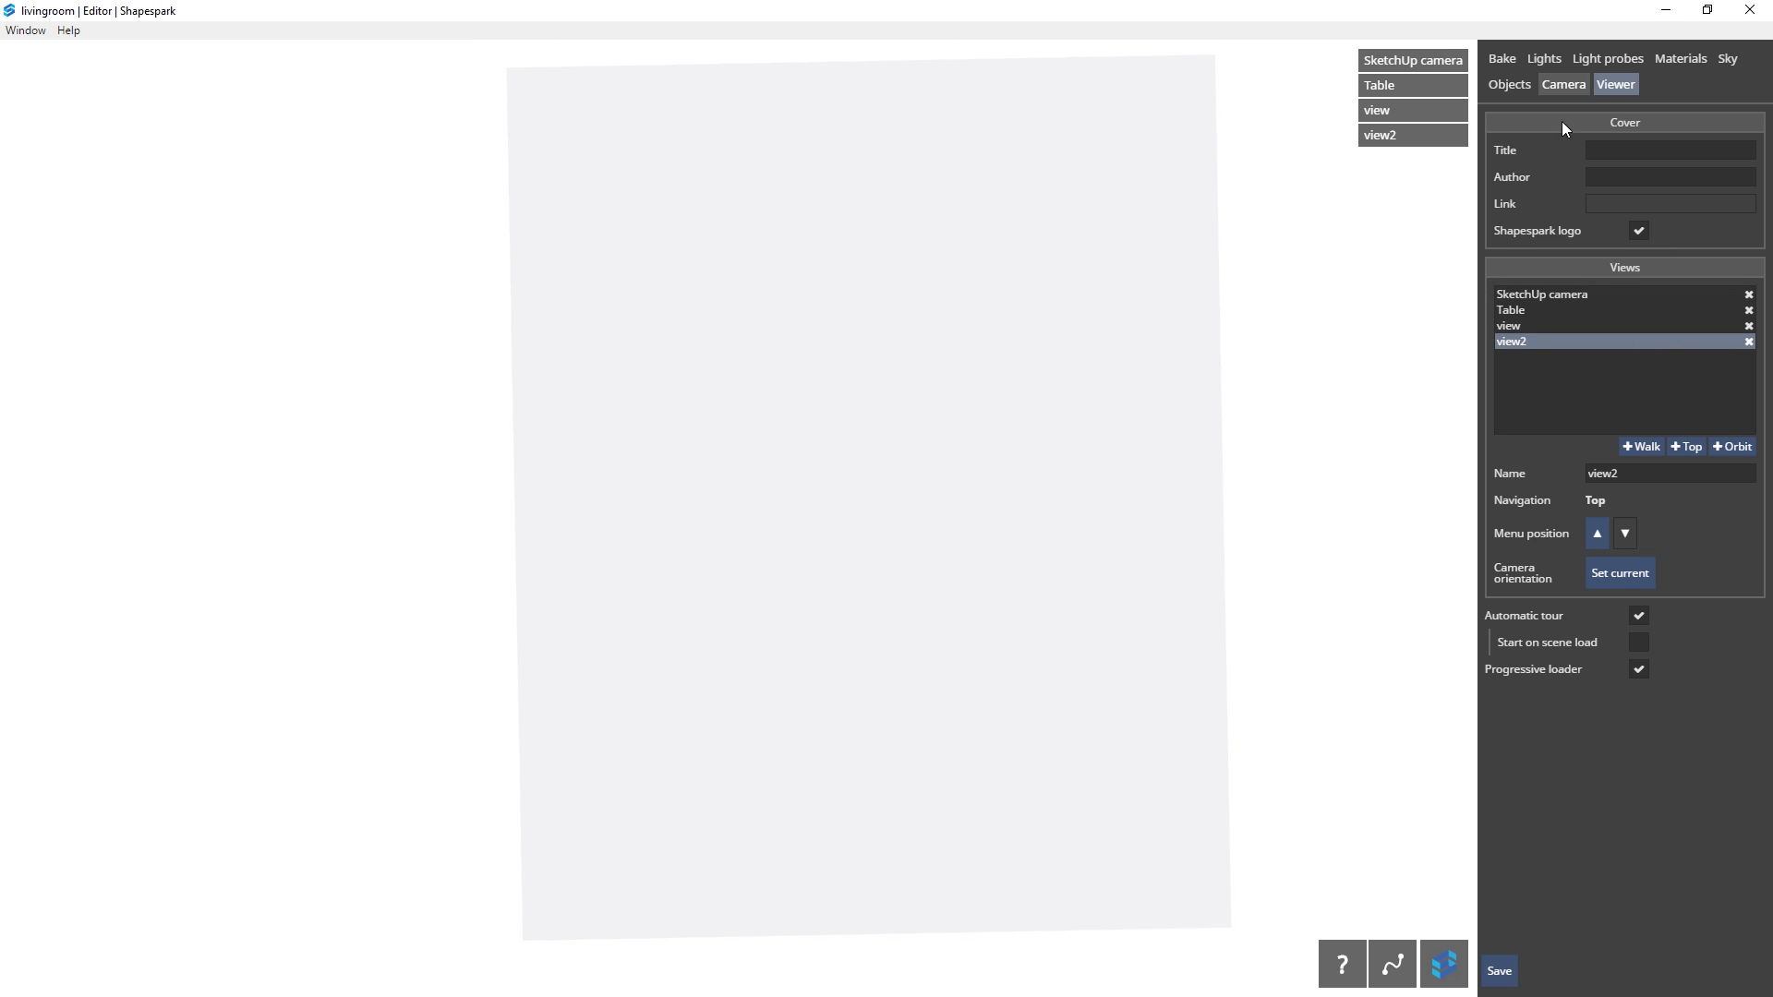
- Hide the Outer ceiling object in the second top view, view2
click(1524, 84)
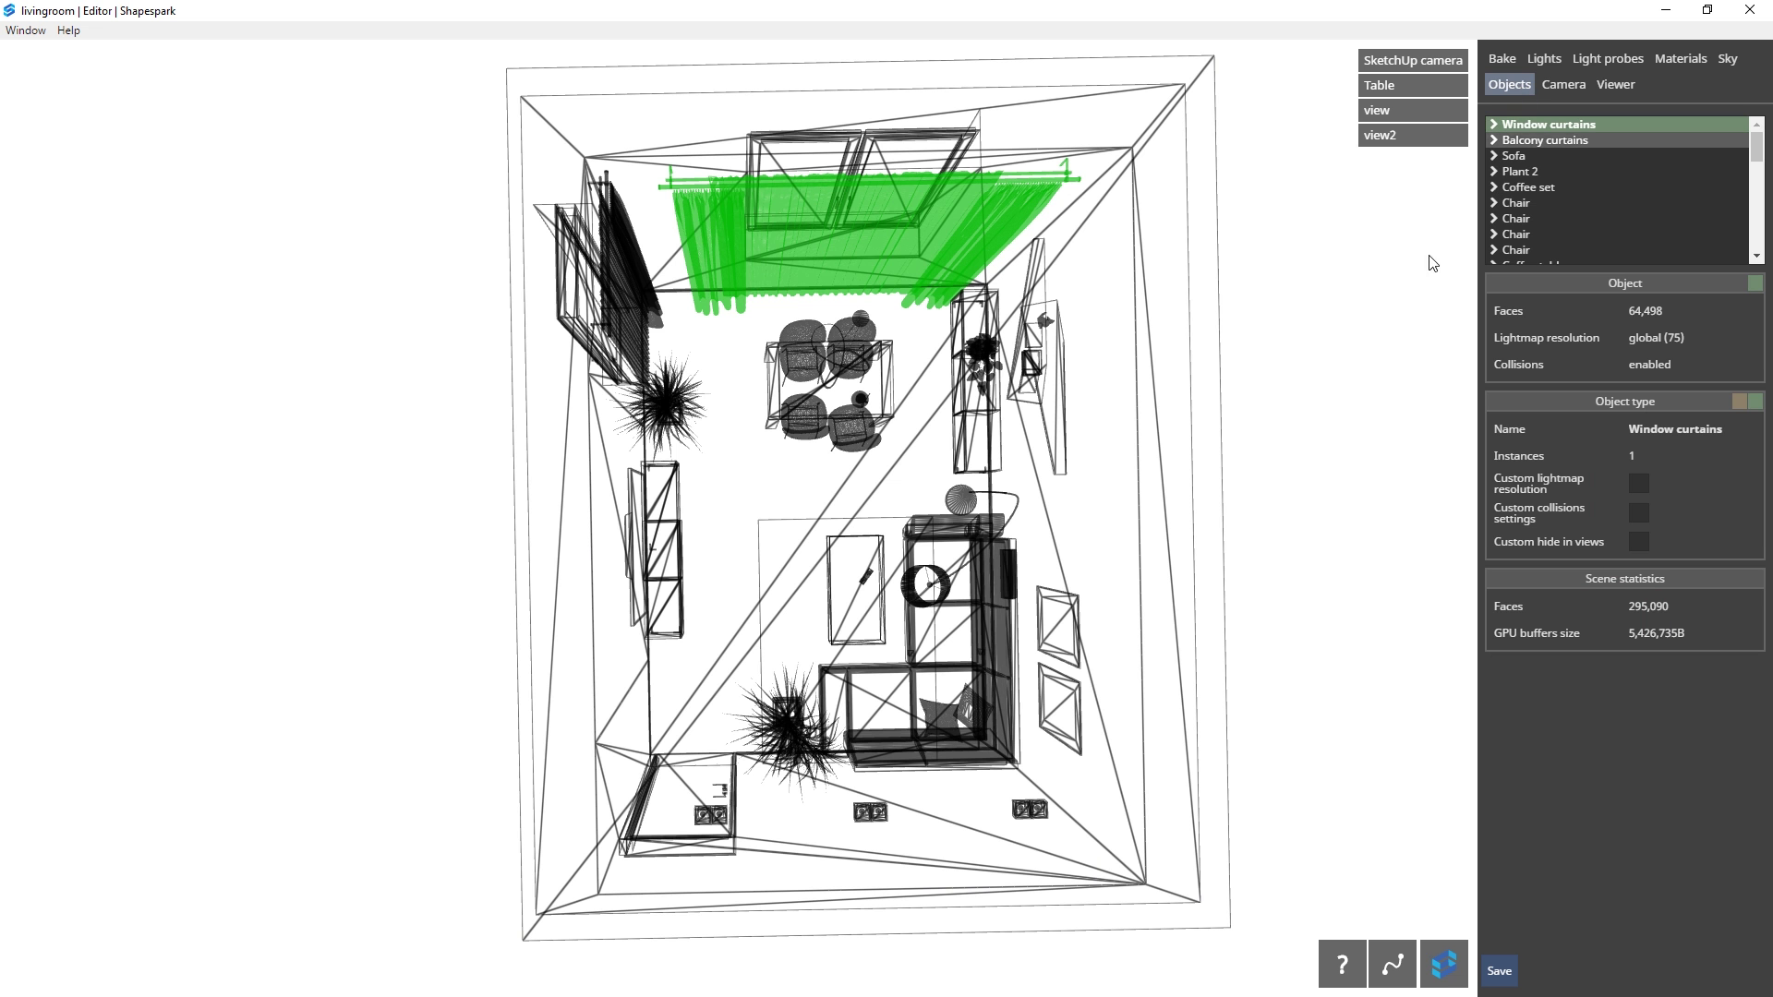
click(1200, 289)
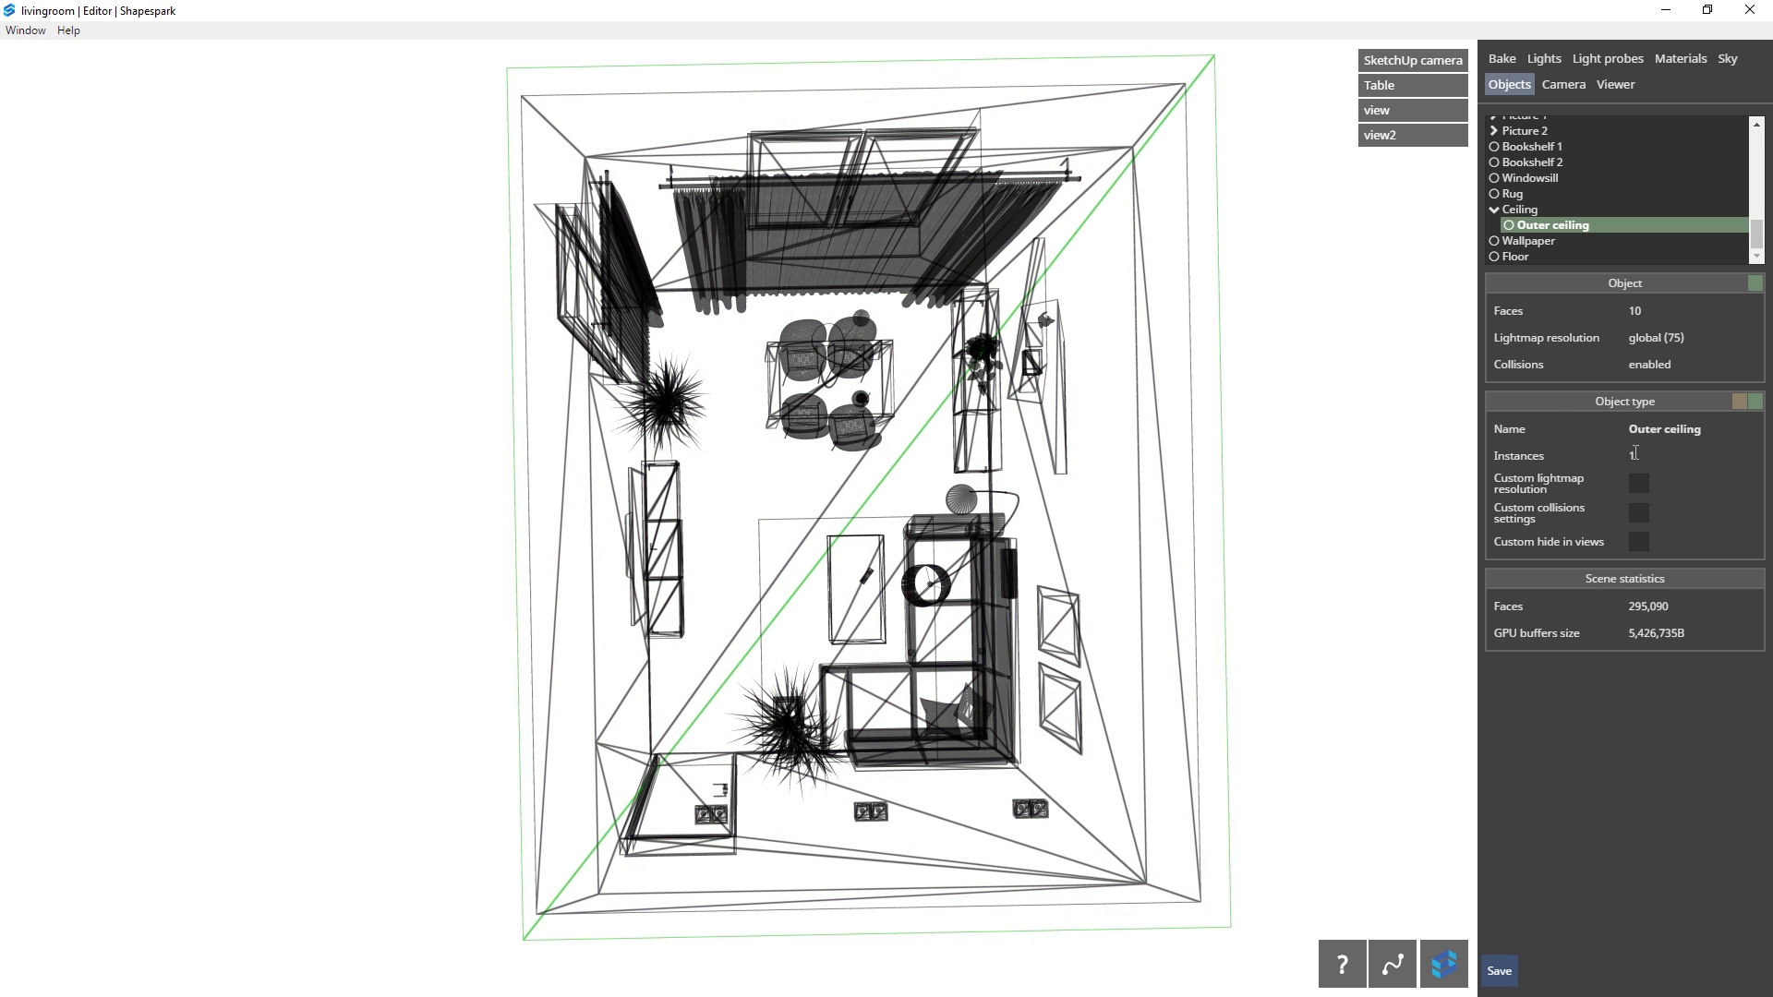
click(1638, 544)
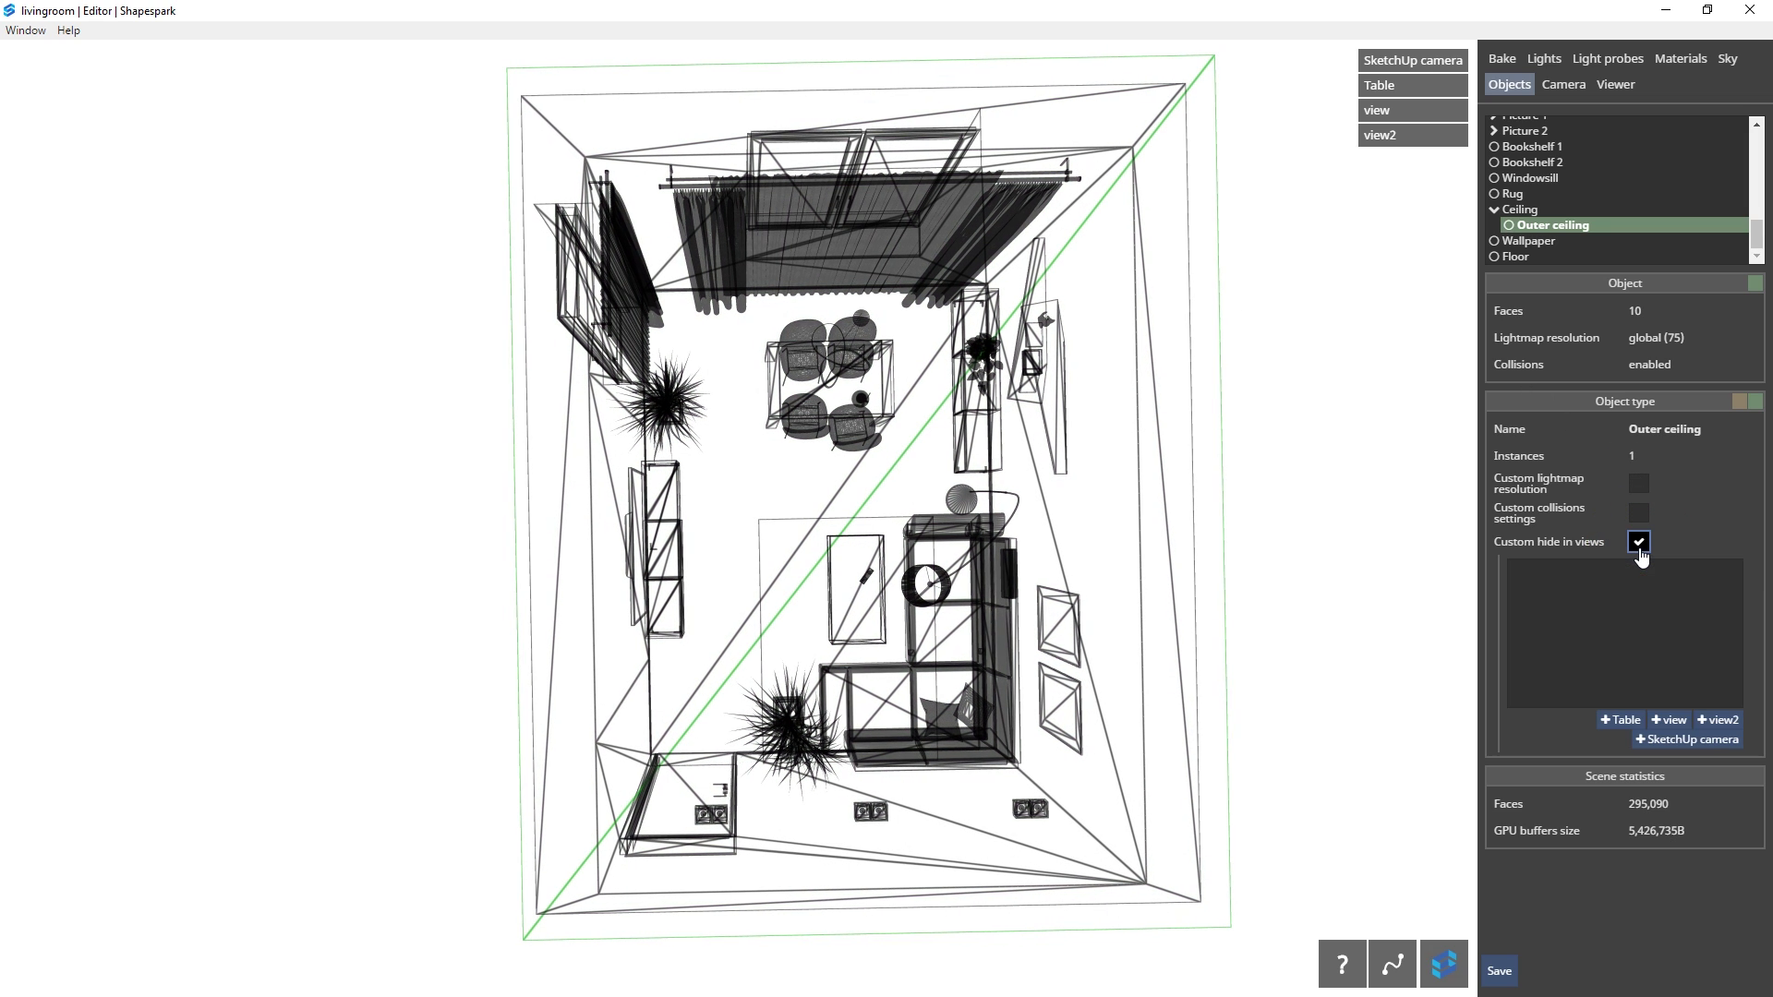
click(1715, 719)
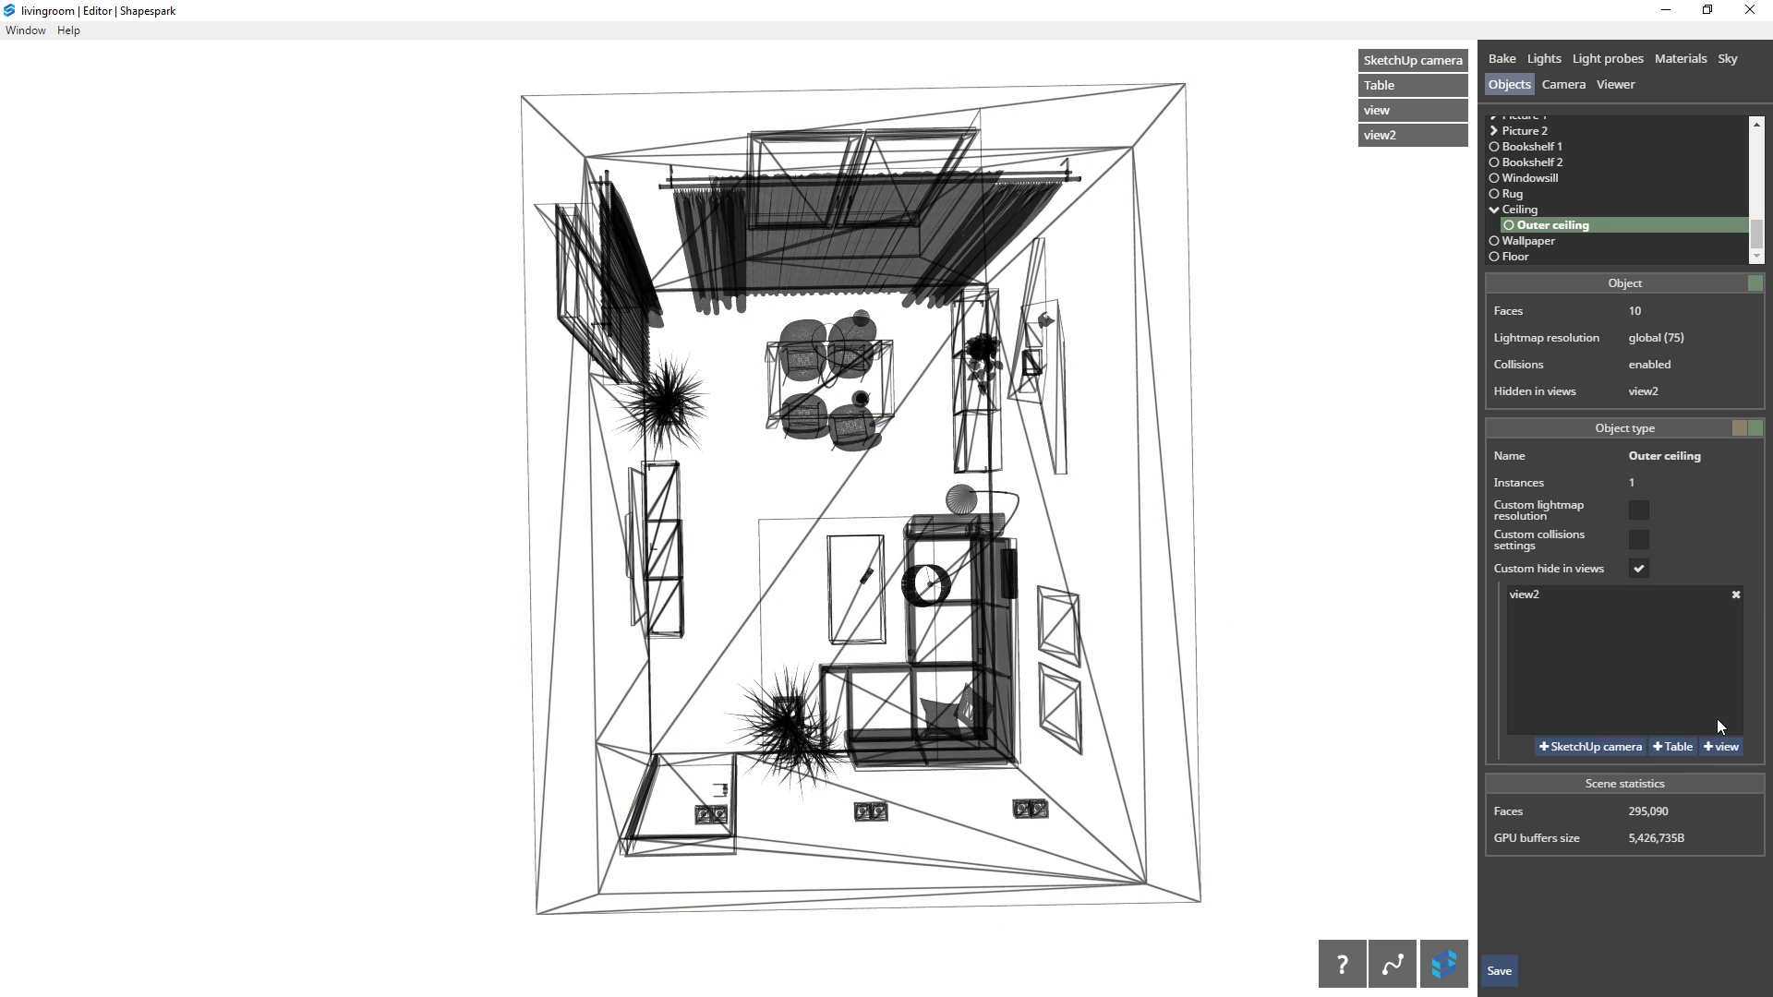
- Rename the two top views Top1 and Top2, and display Top2
click(1619, 89)
text(2)
click(1649, 325)
double_click(1649, 475)
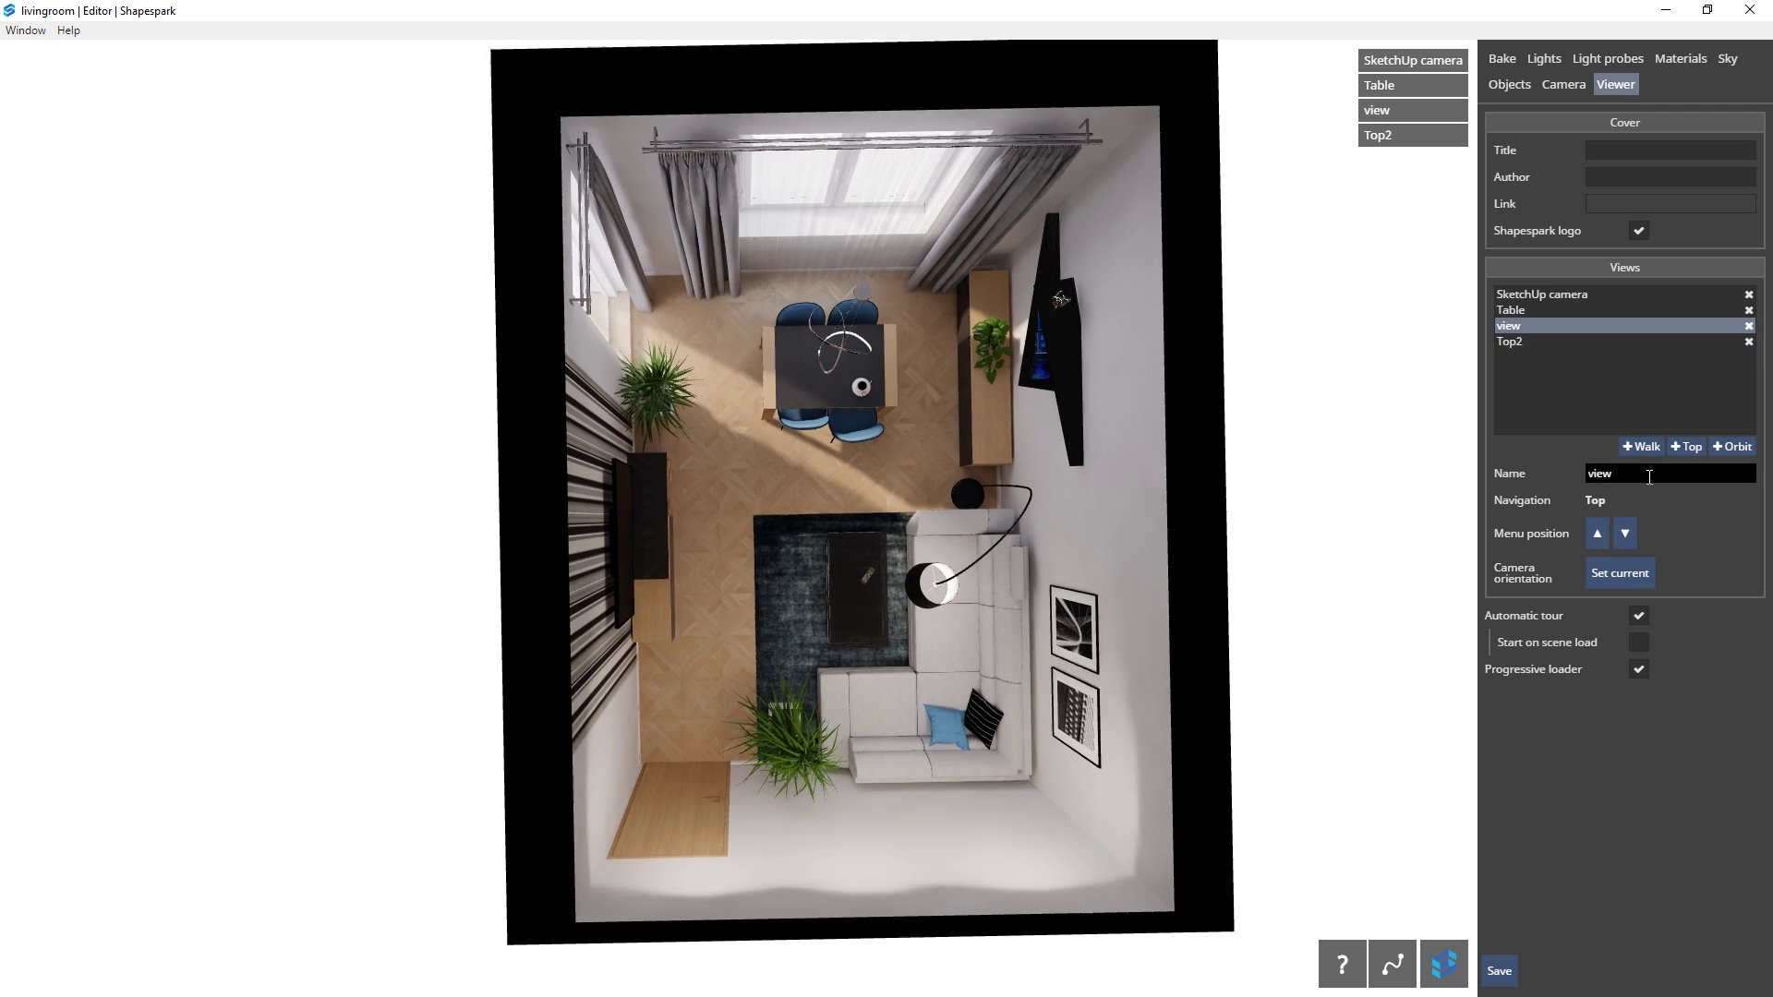
text(Top1)
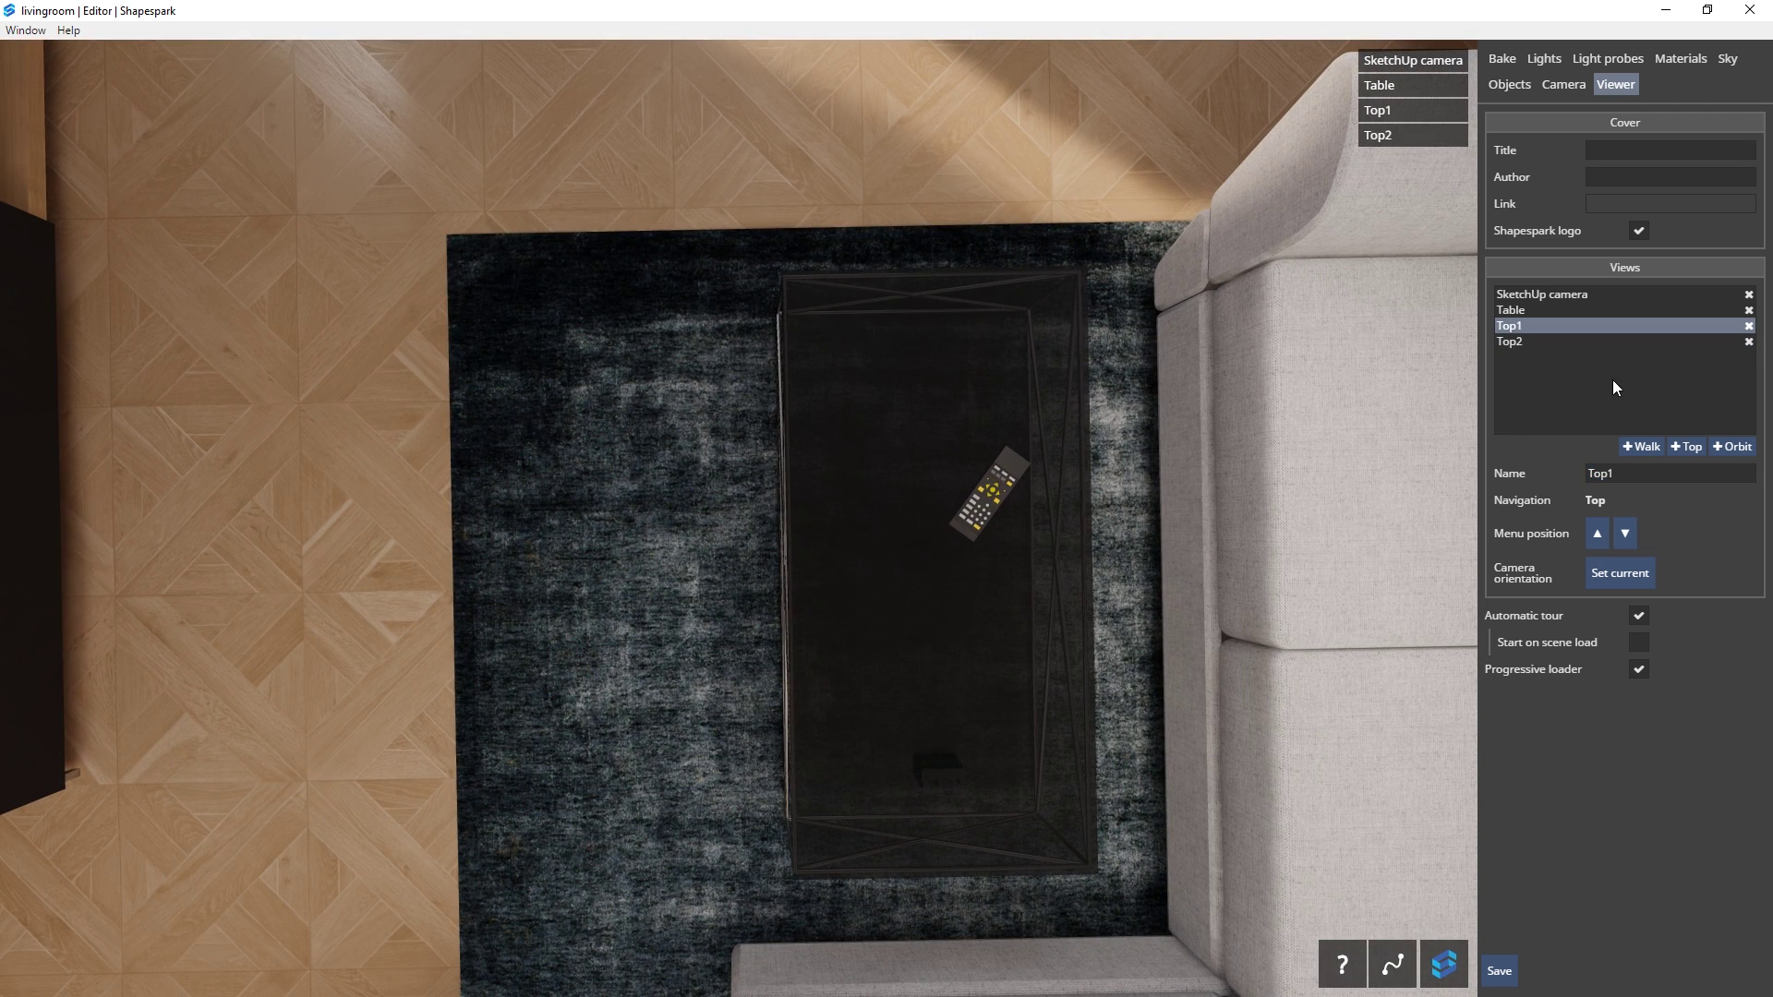
click(1608, 342)
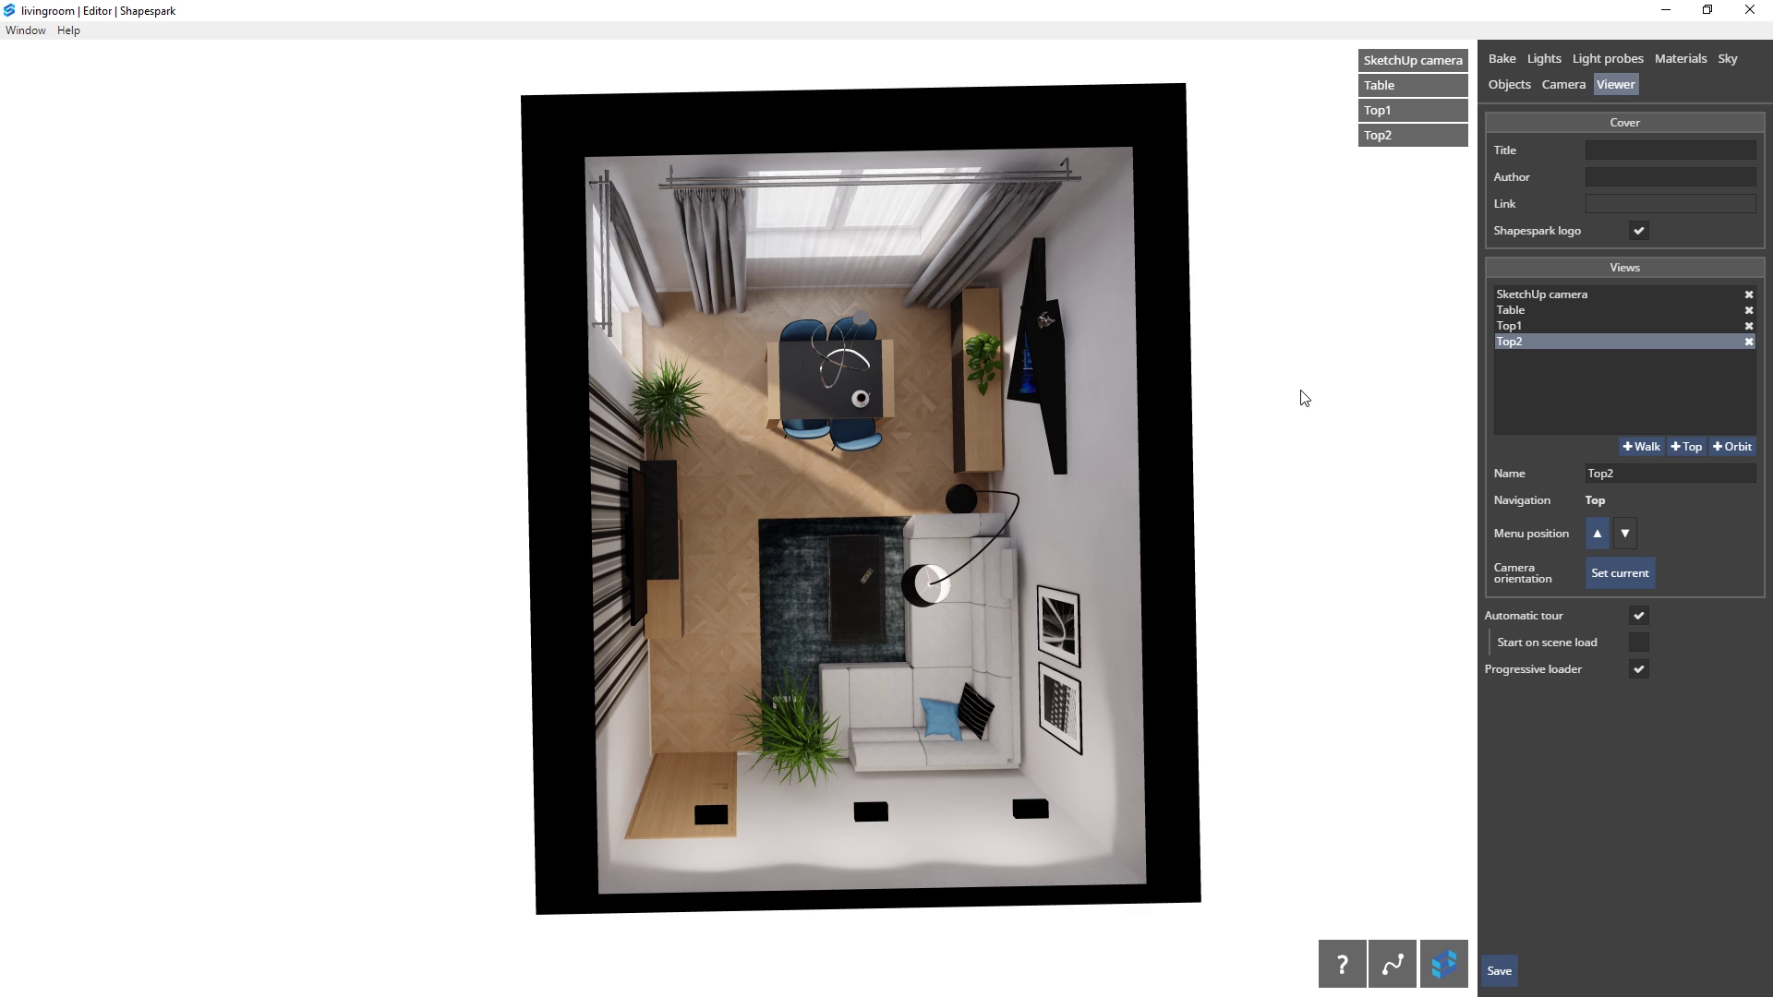
- Add an orbit view of the room named "Orbit"
click(1726, 451)
text(Or)
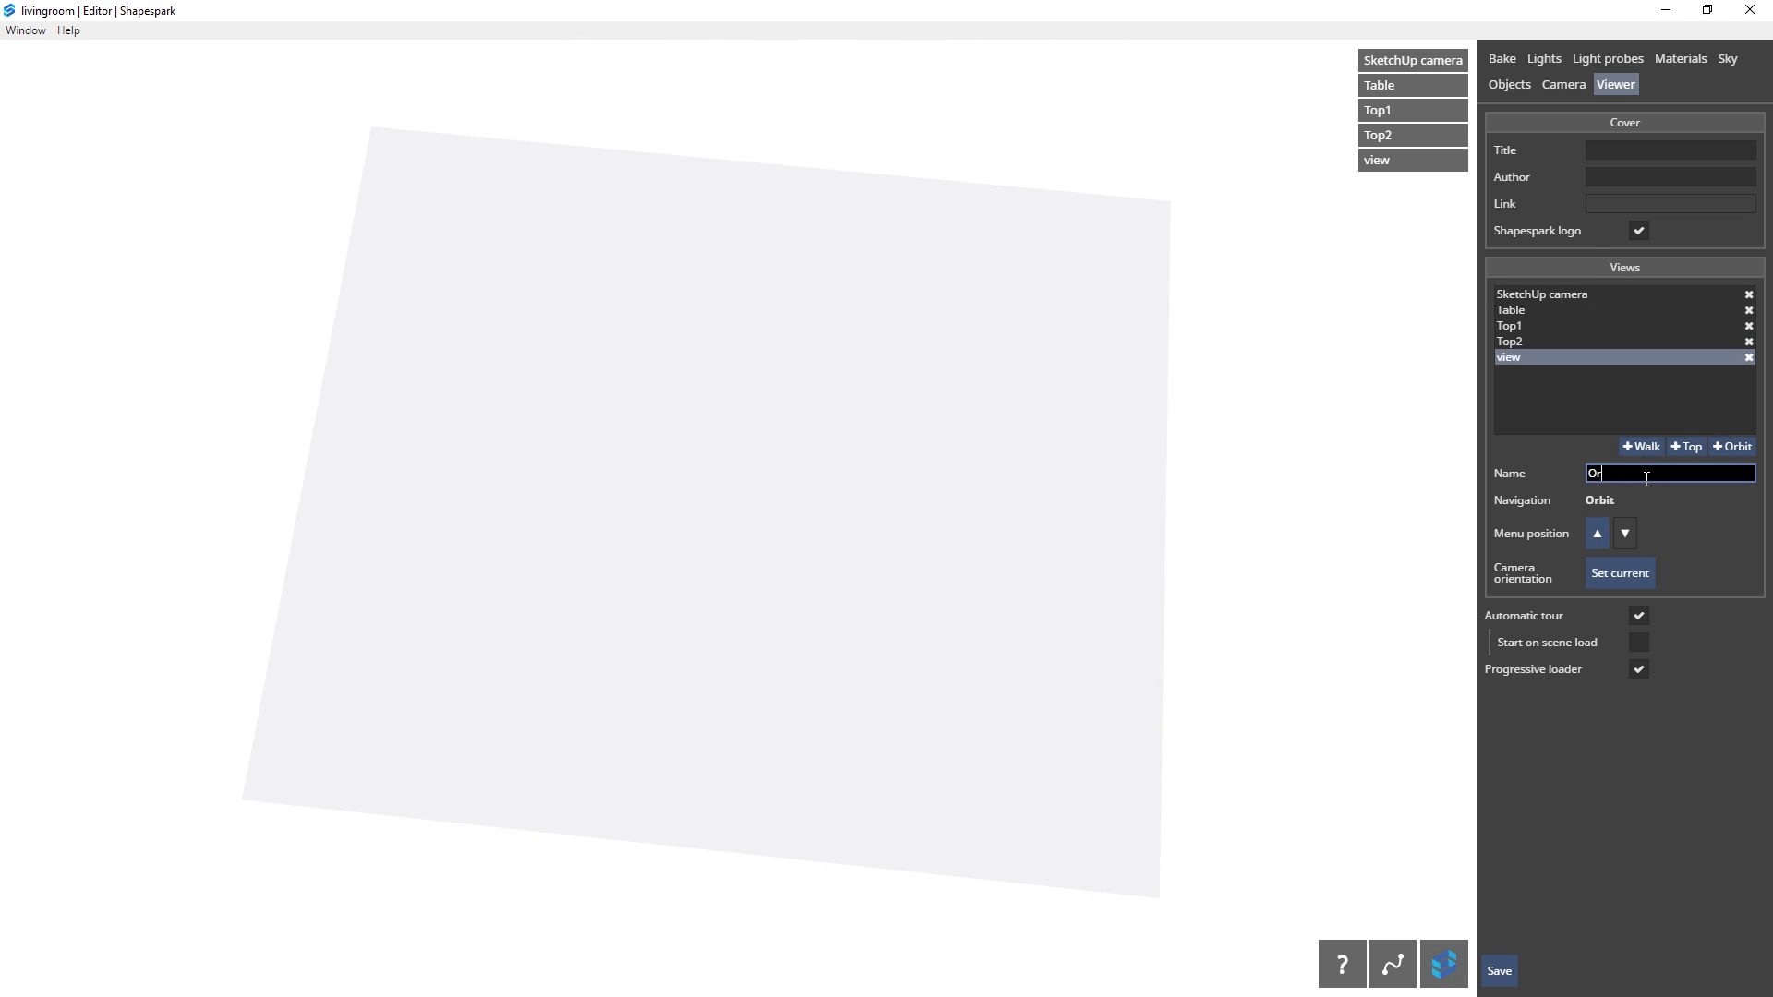
text(bit)
key(Return)
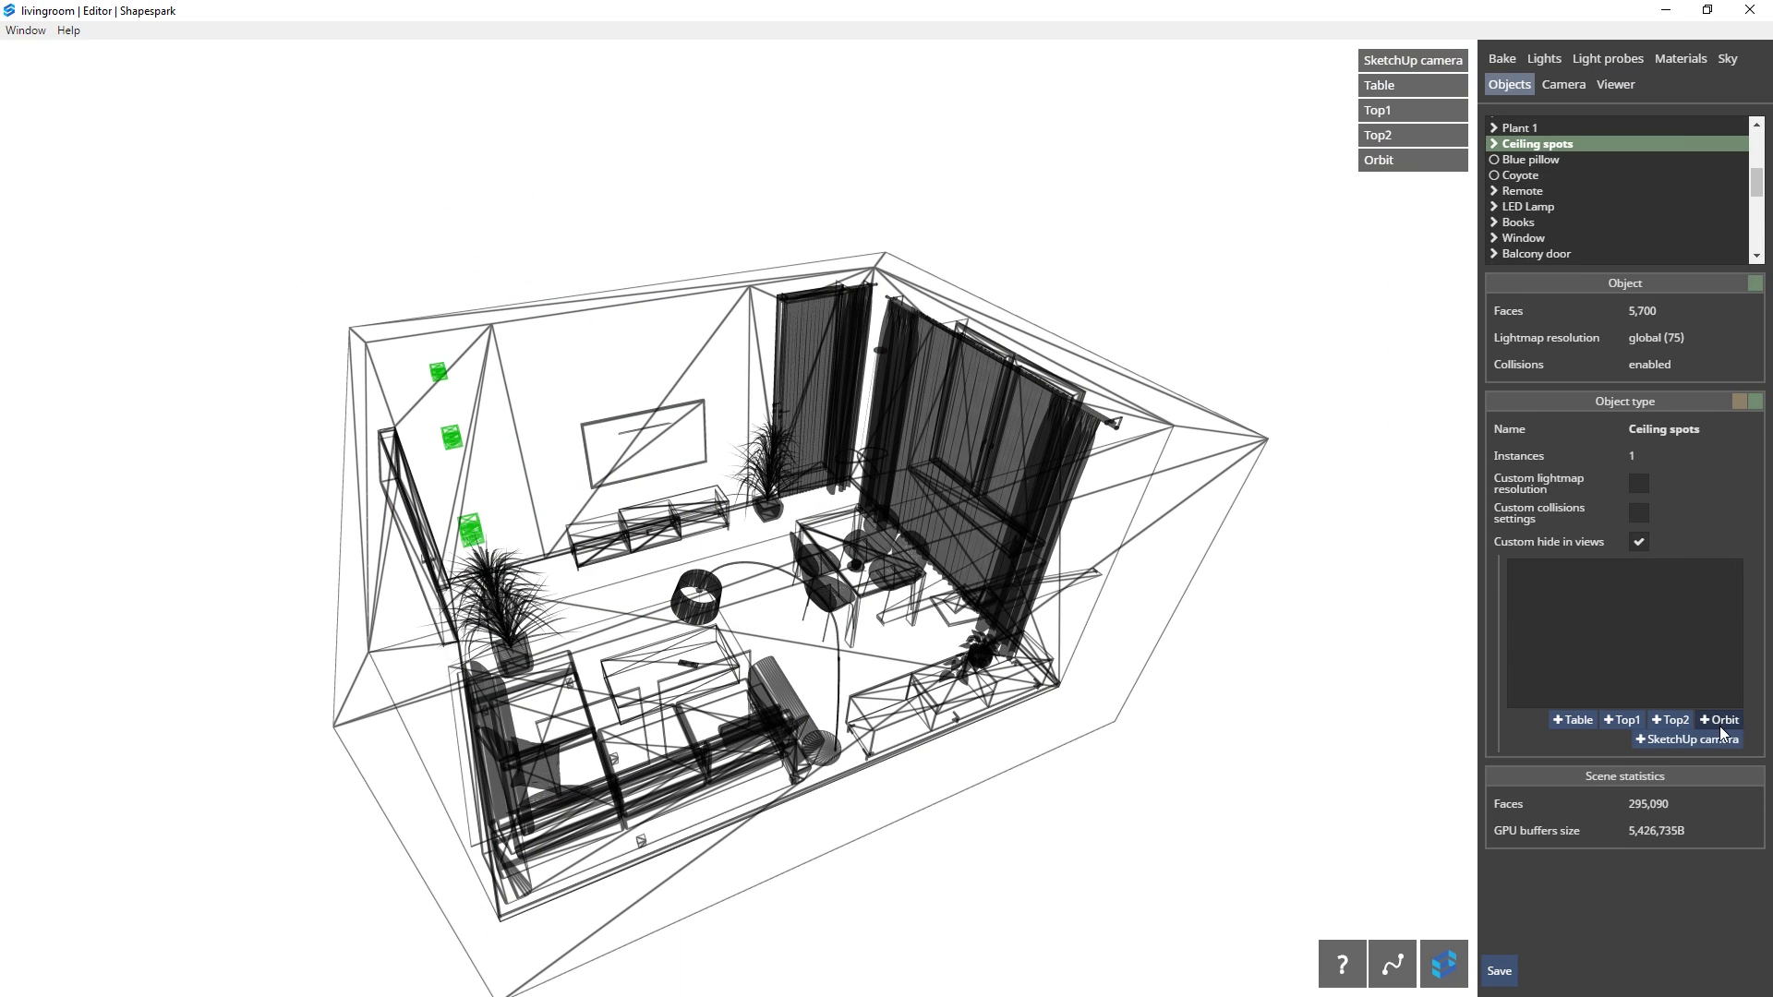
- Hide the ceiling spots in the Orbit view and switch back to the SketchUp camera view
click(1719, 723)
click(1618, 86)
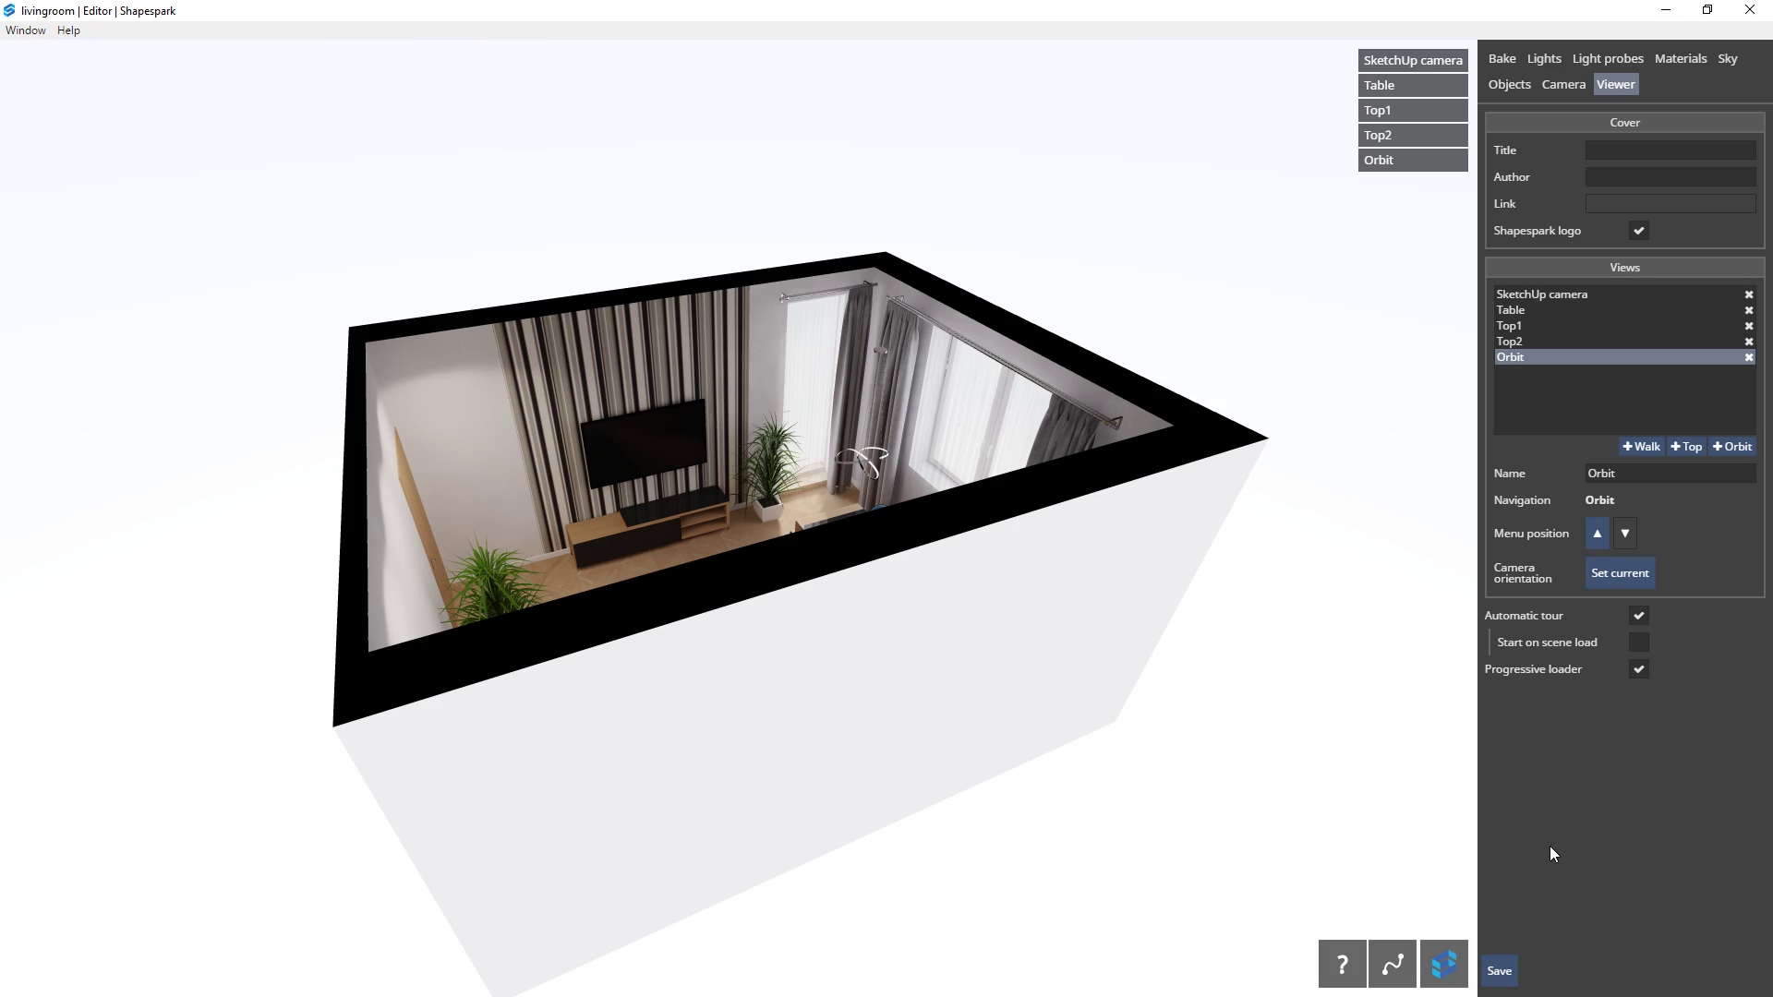
click(1536, 296)
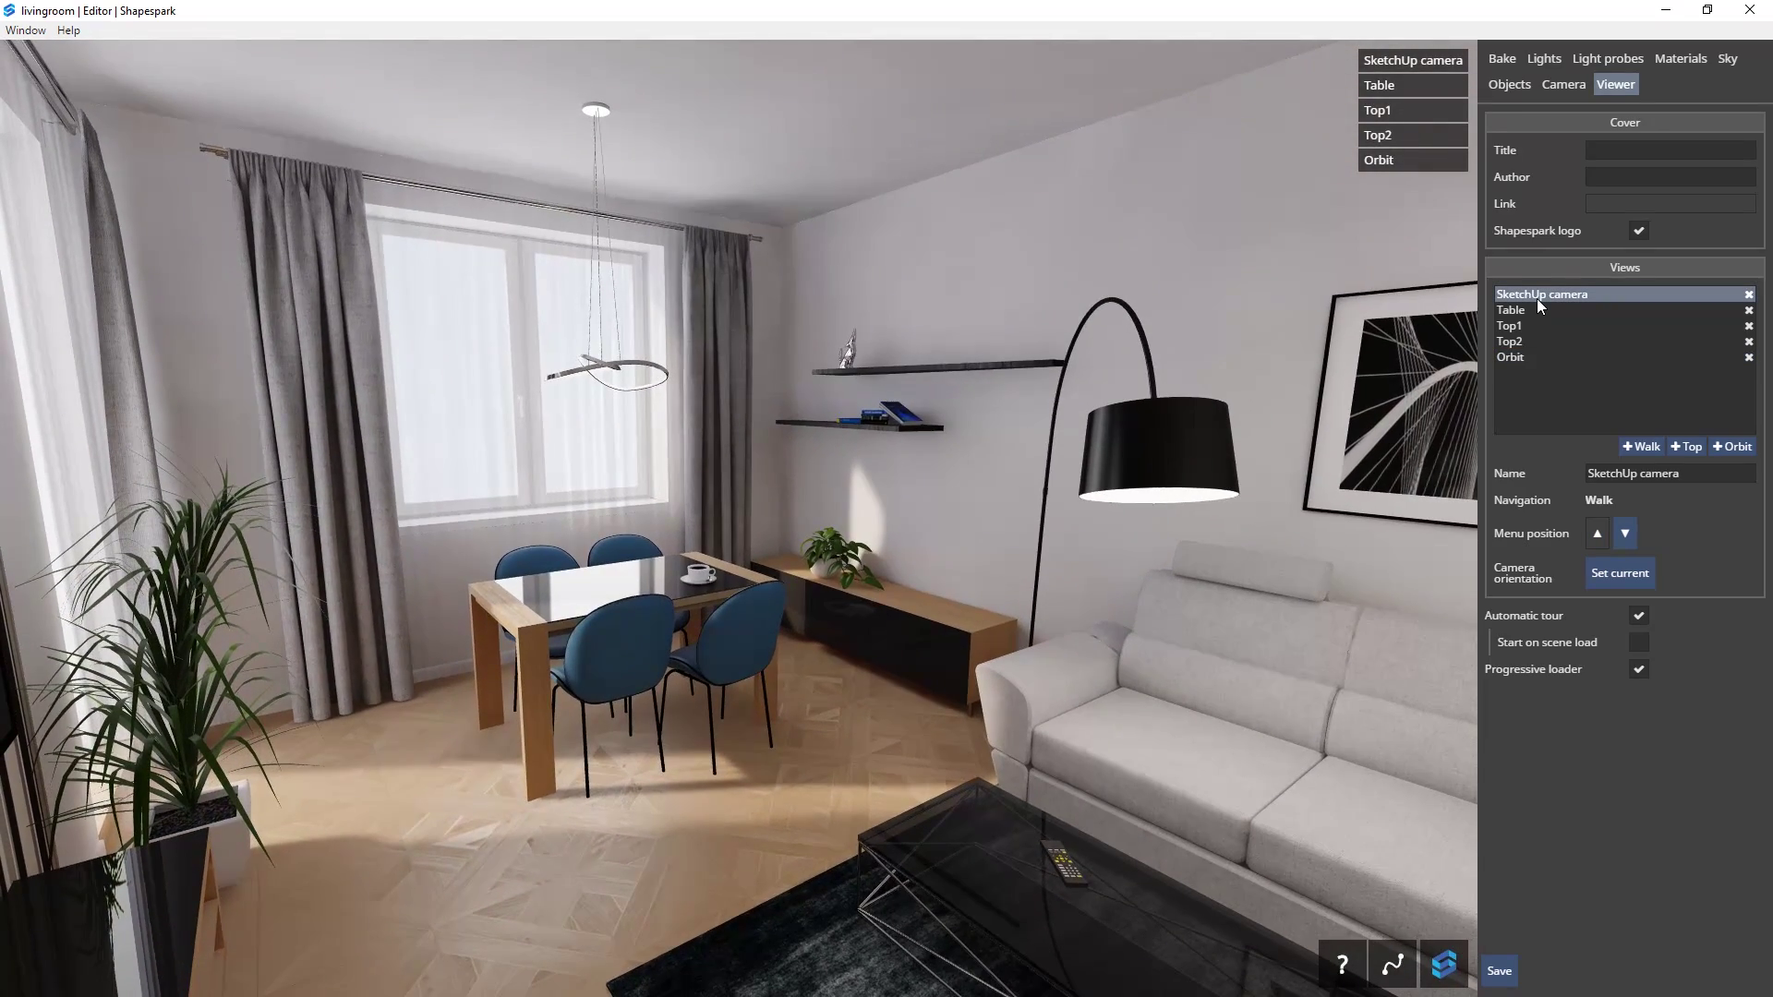
- Set the bake samples to 800 and restore them to 100 without baking
double_click(1674, 152)
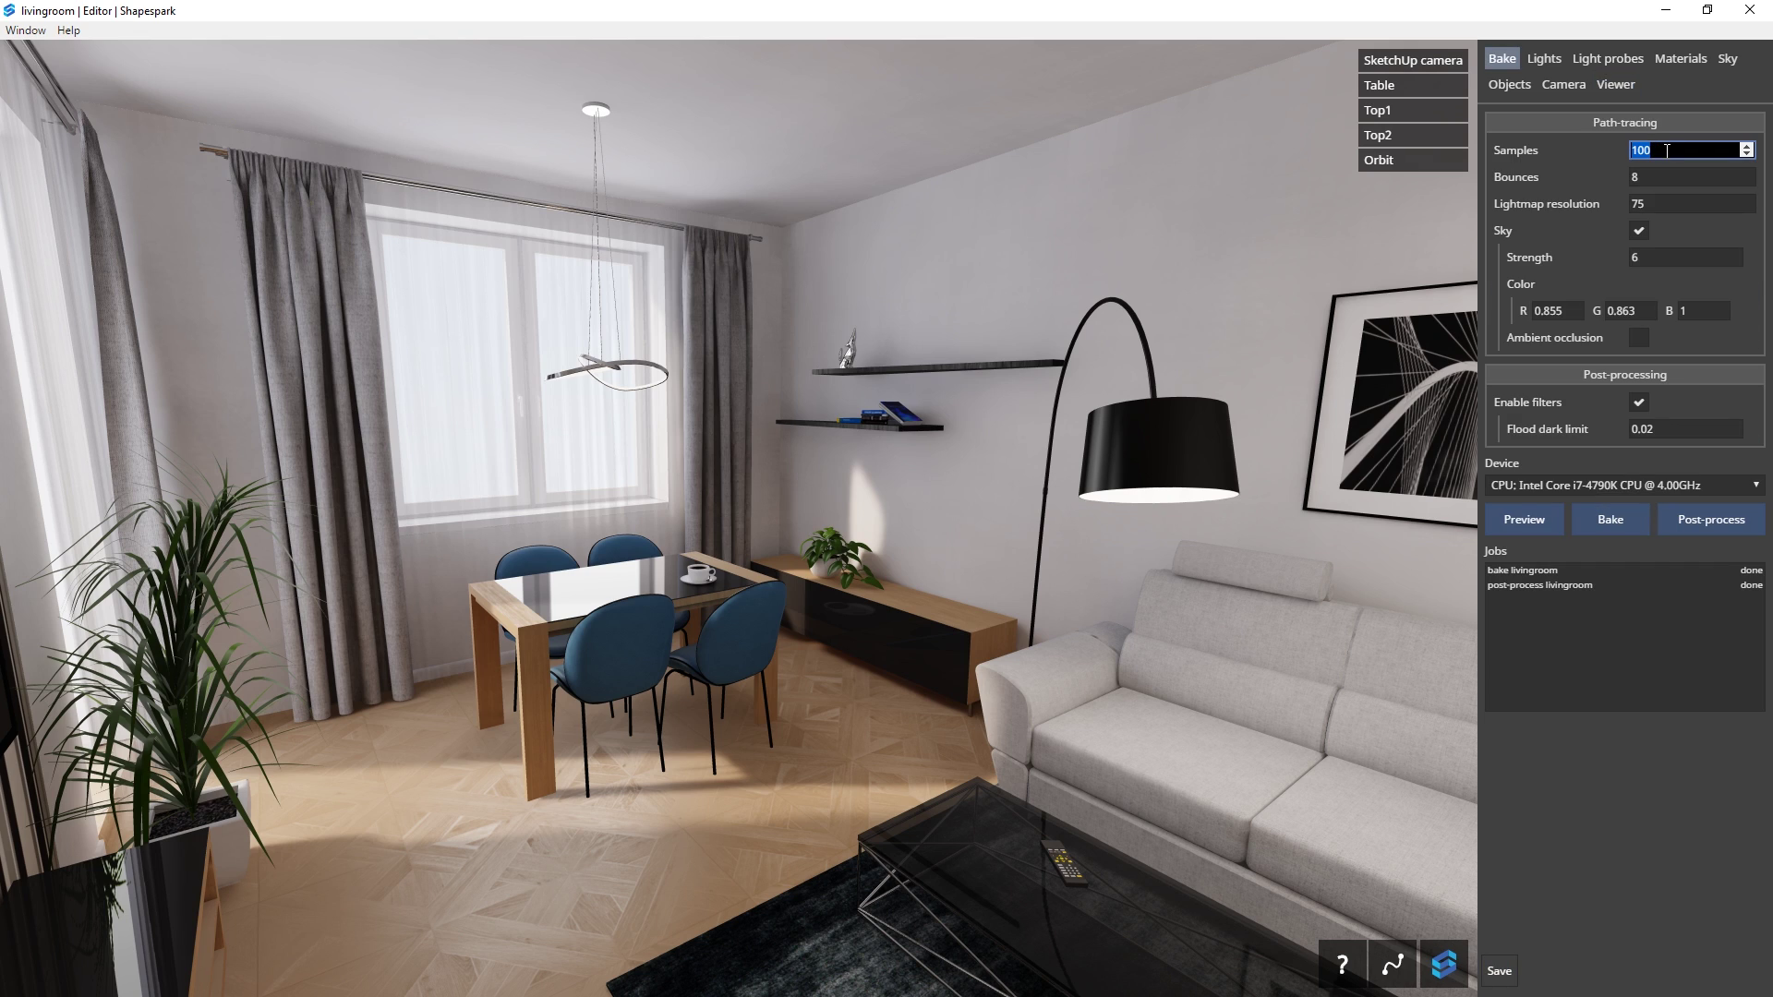
text(8)
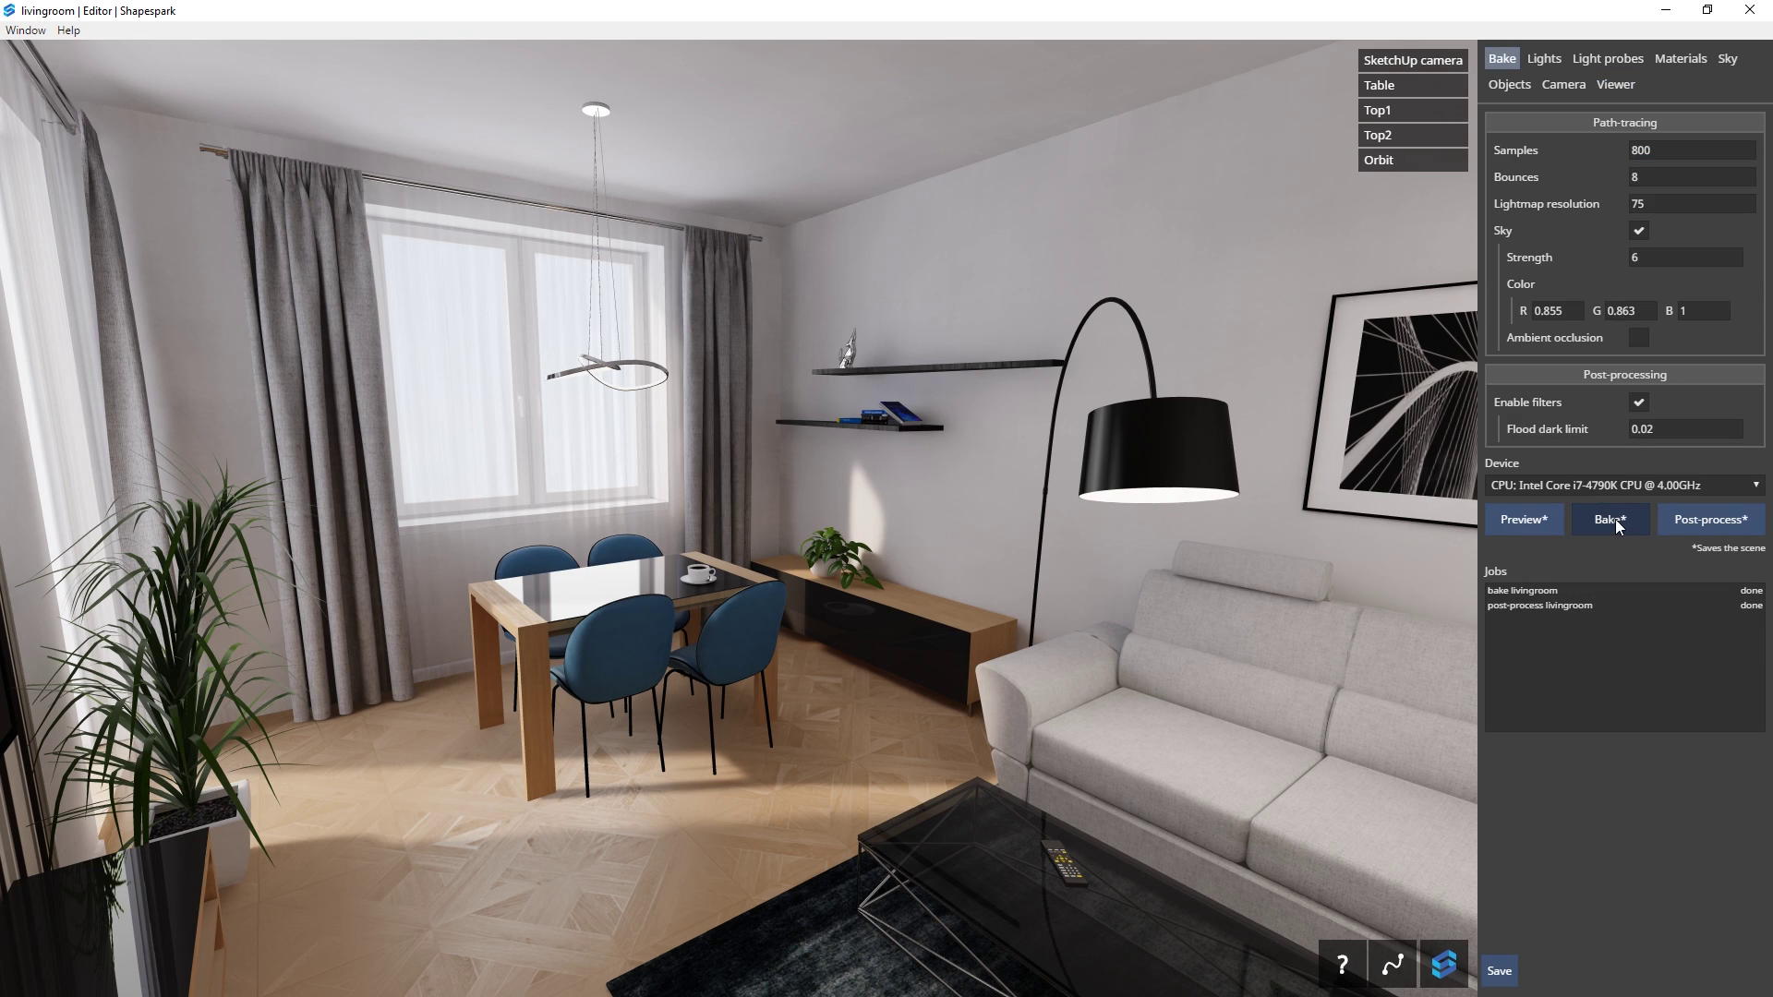
click(1677, 150)
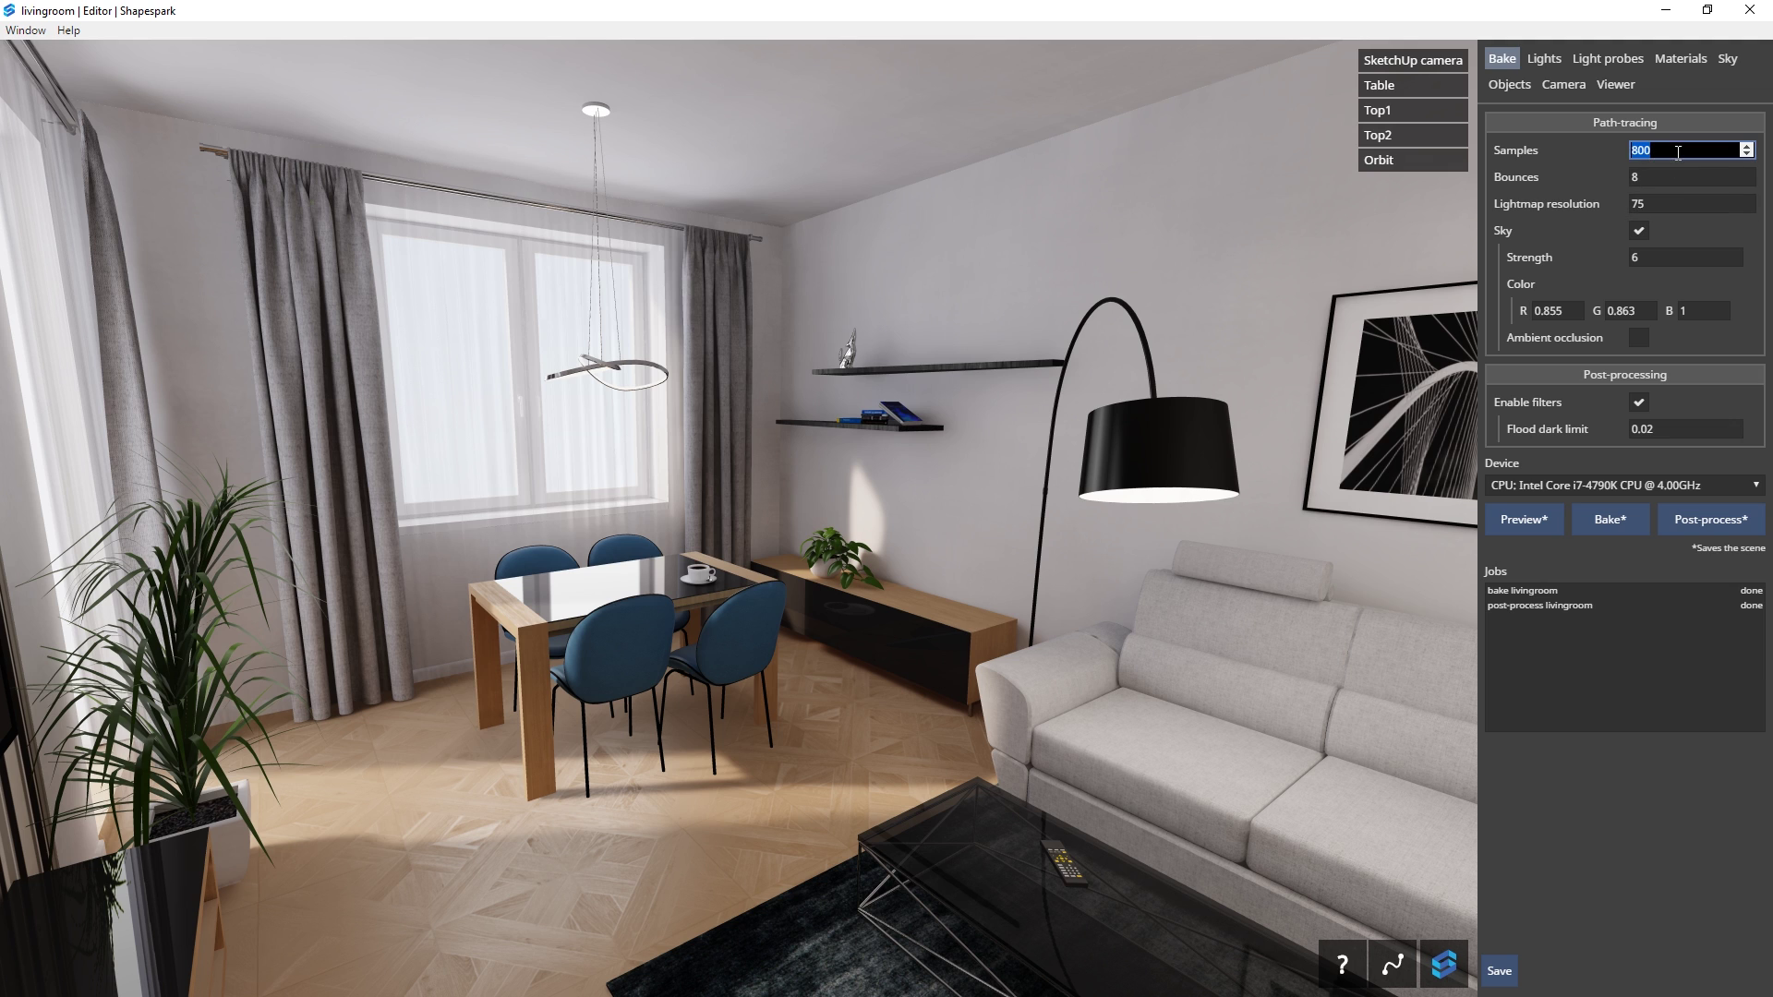
- Save the scene, close the editor and upload the livingroom scene to the web
click(1513, 971)
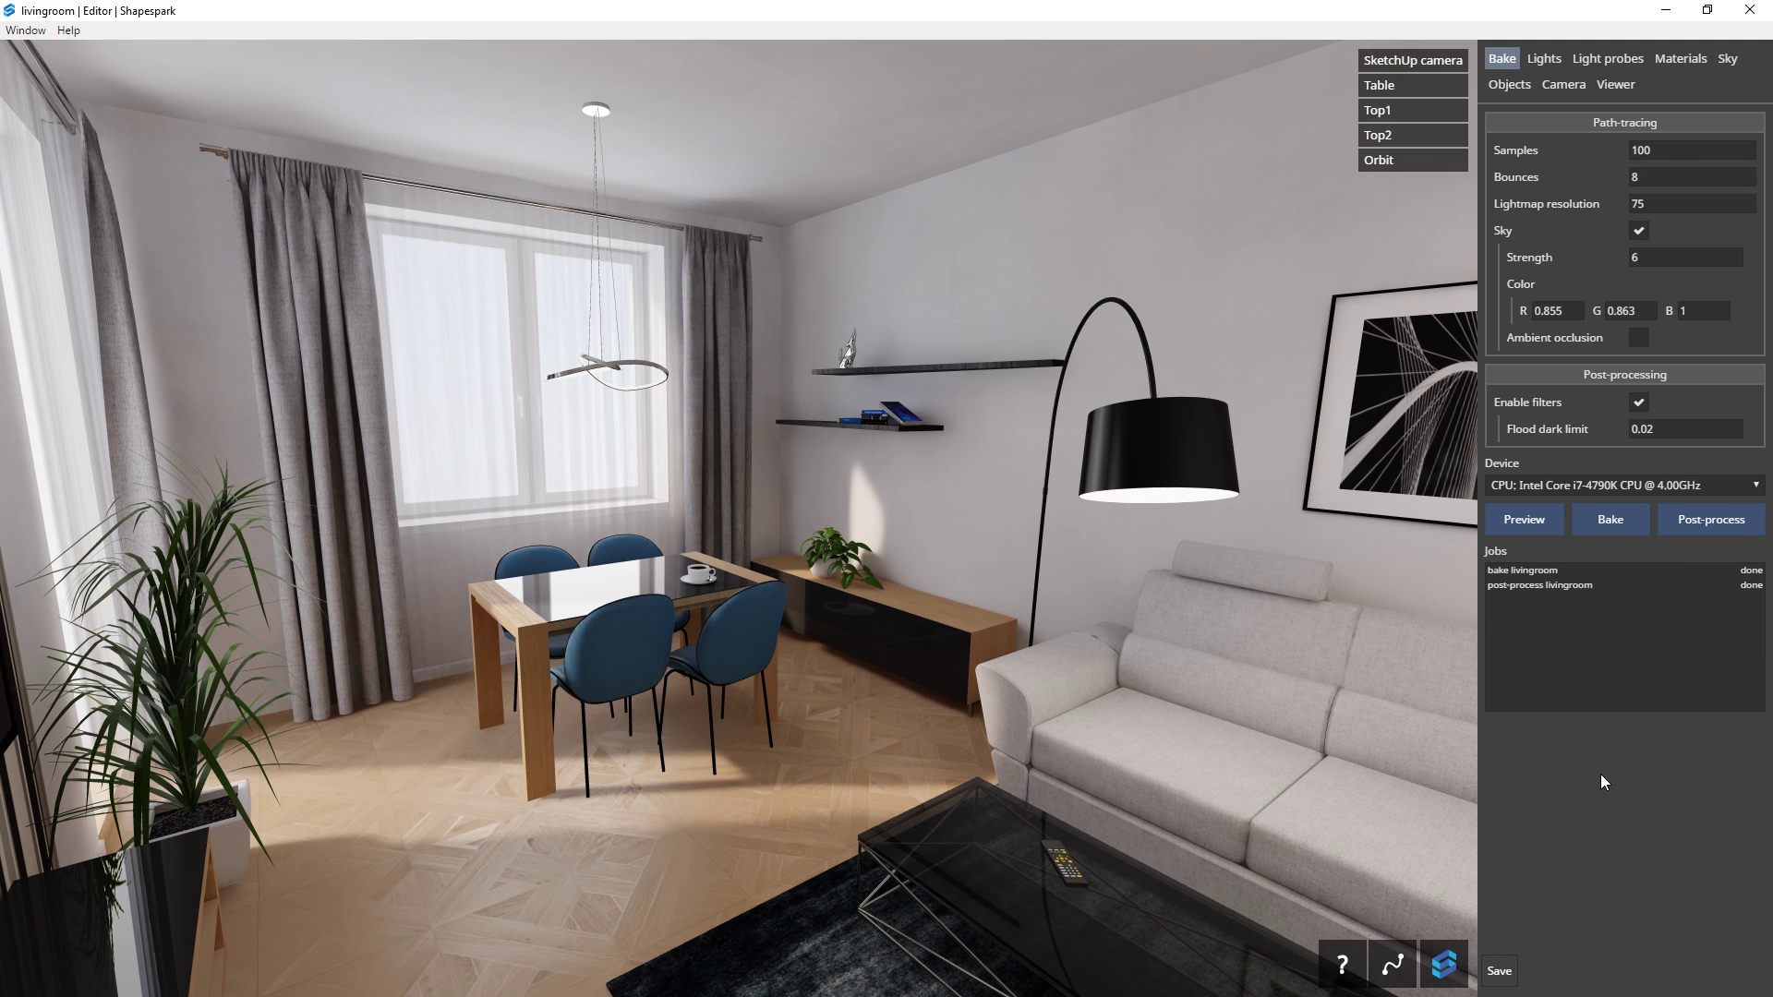
click(1755, 10)
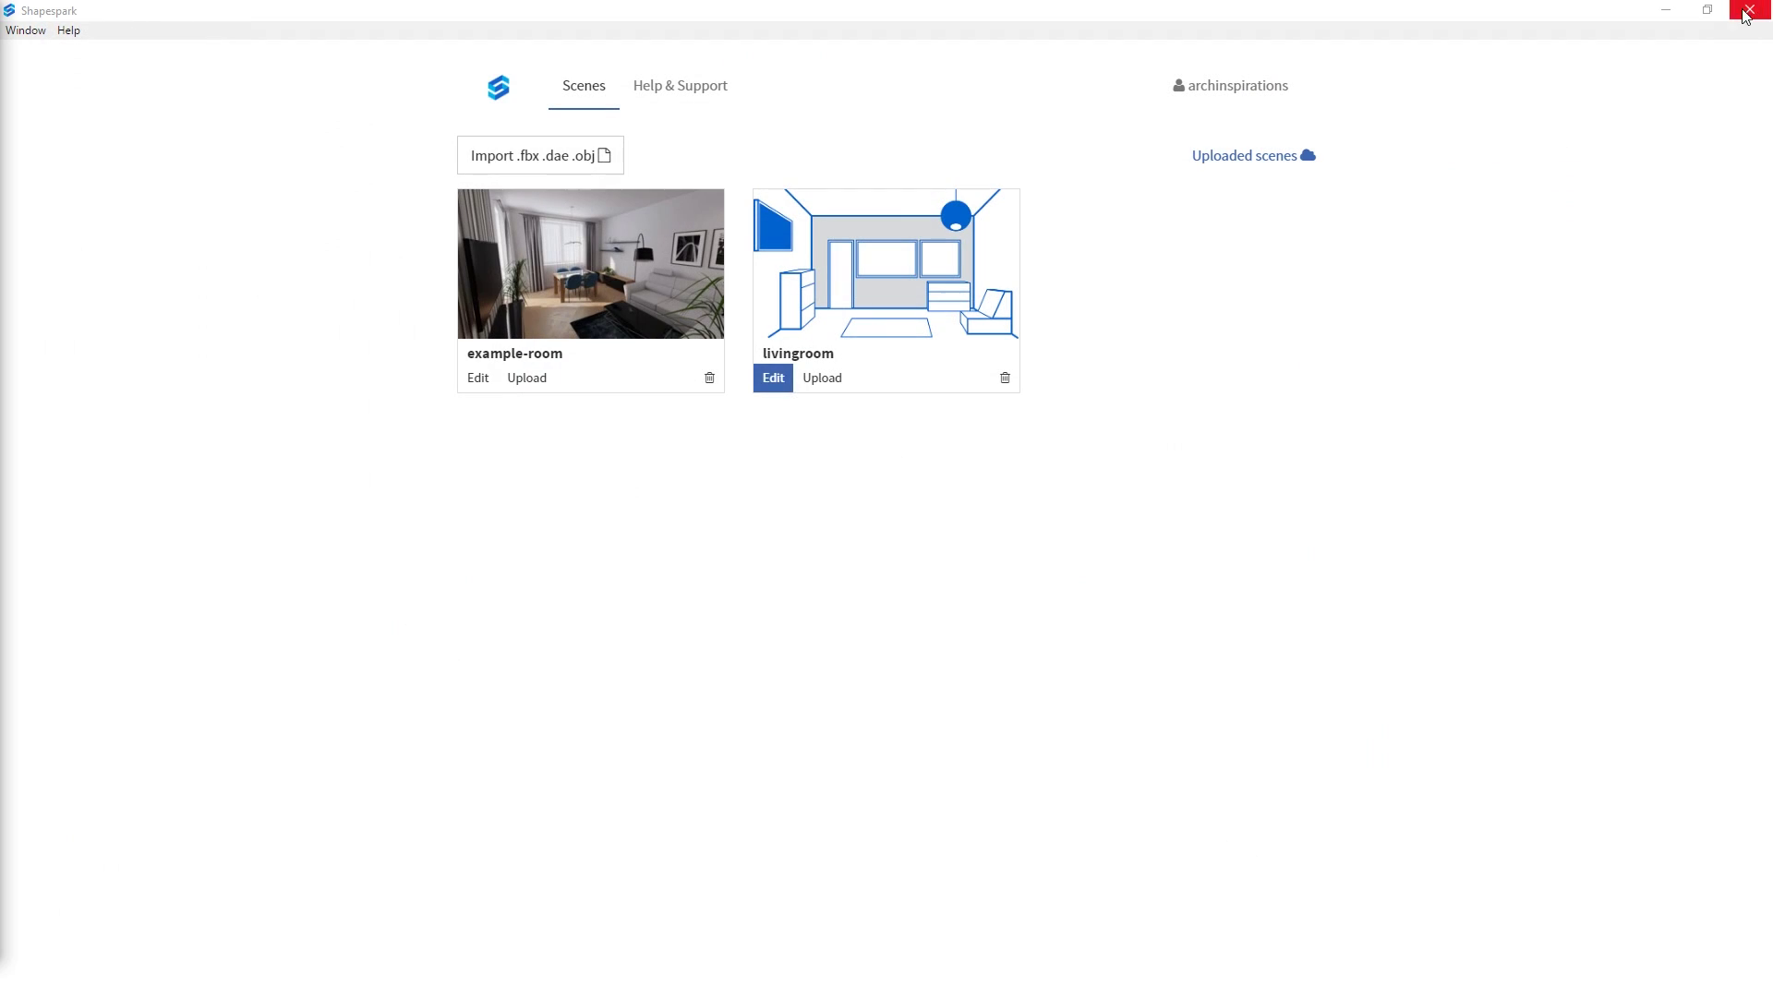
click(821, 379)
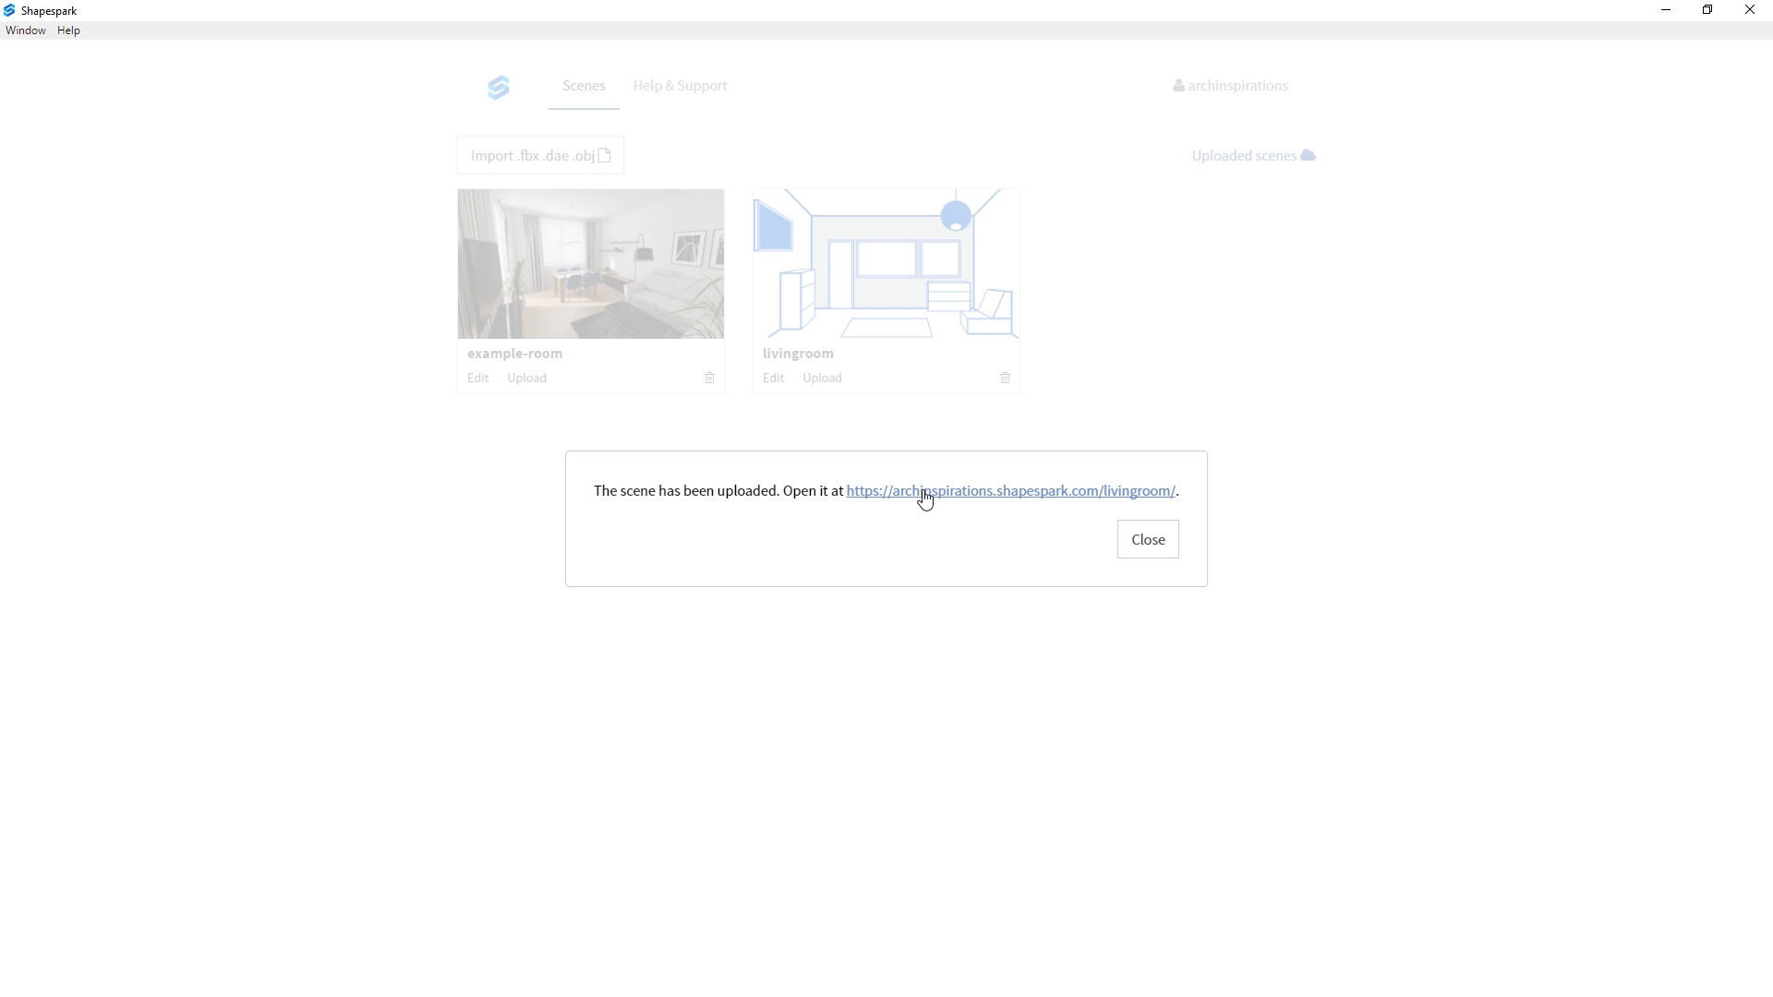
- Open the uploaded livingroom scene in the web browser and start its virtual tour
click(924, 493)
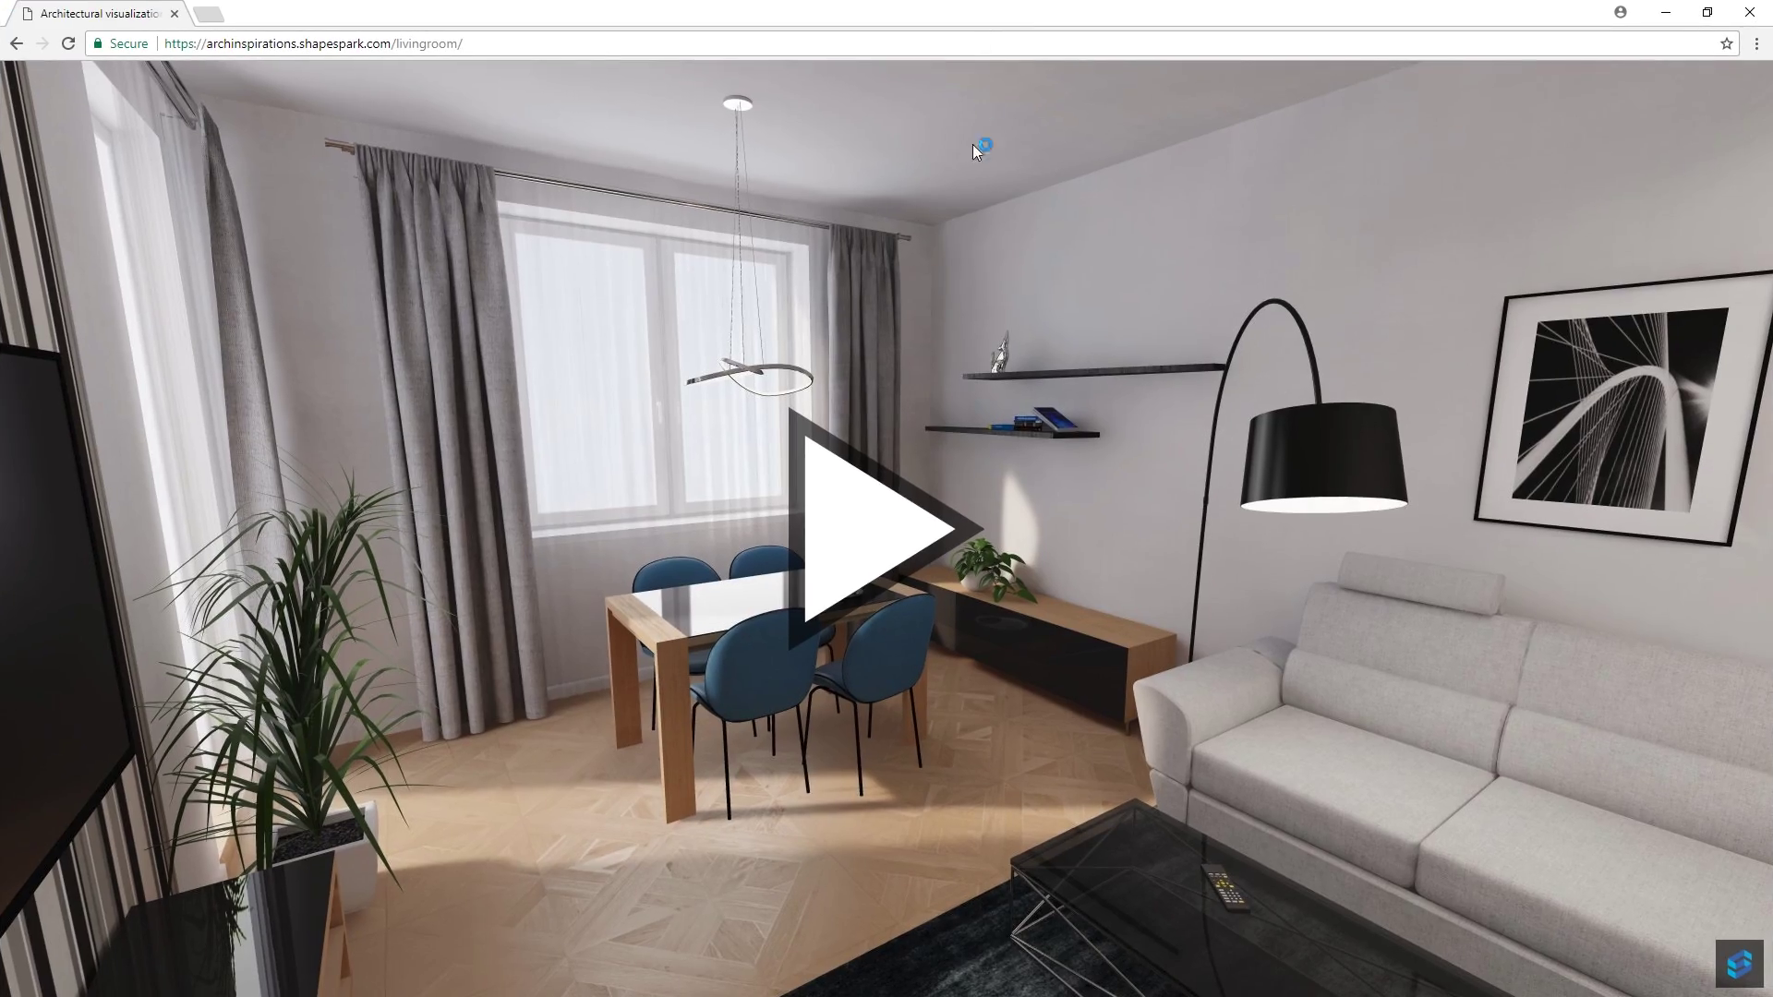
click(838, 529)
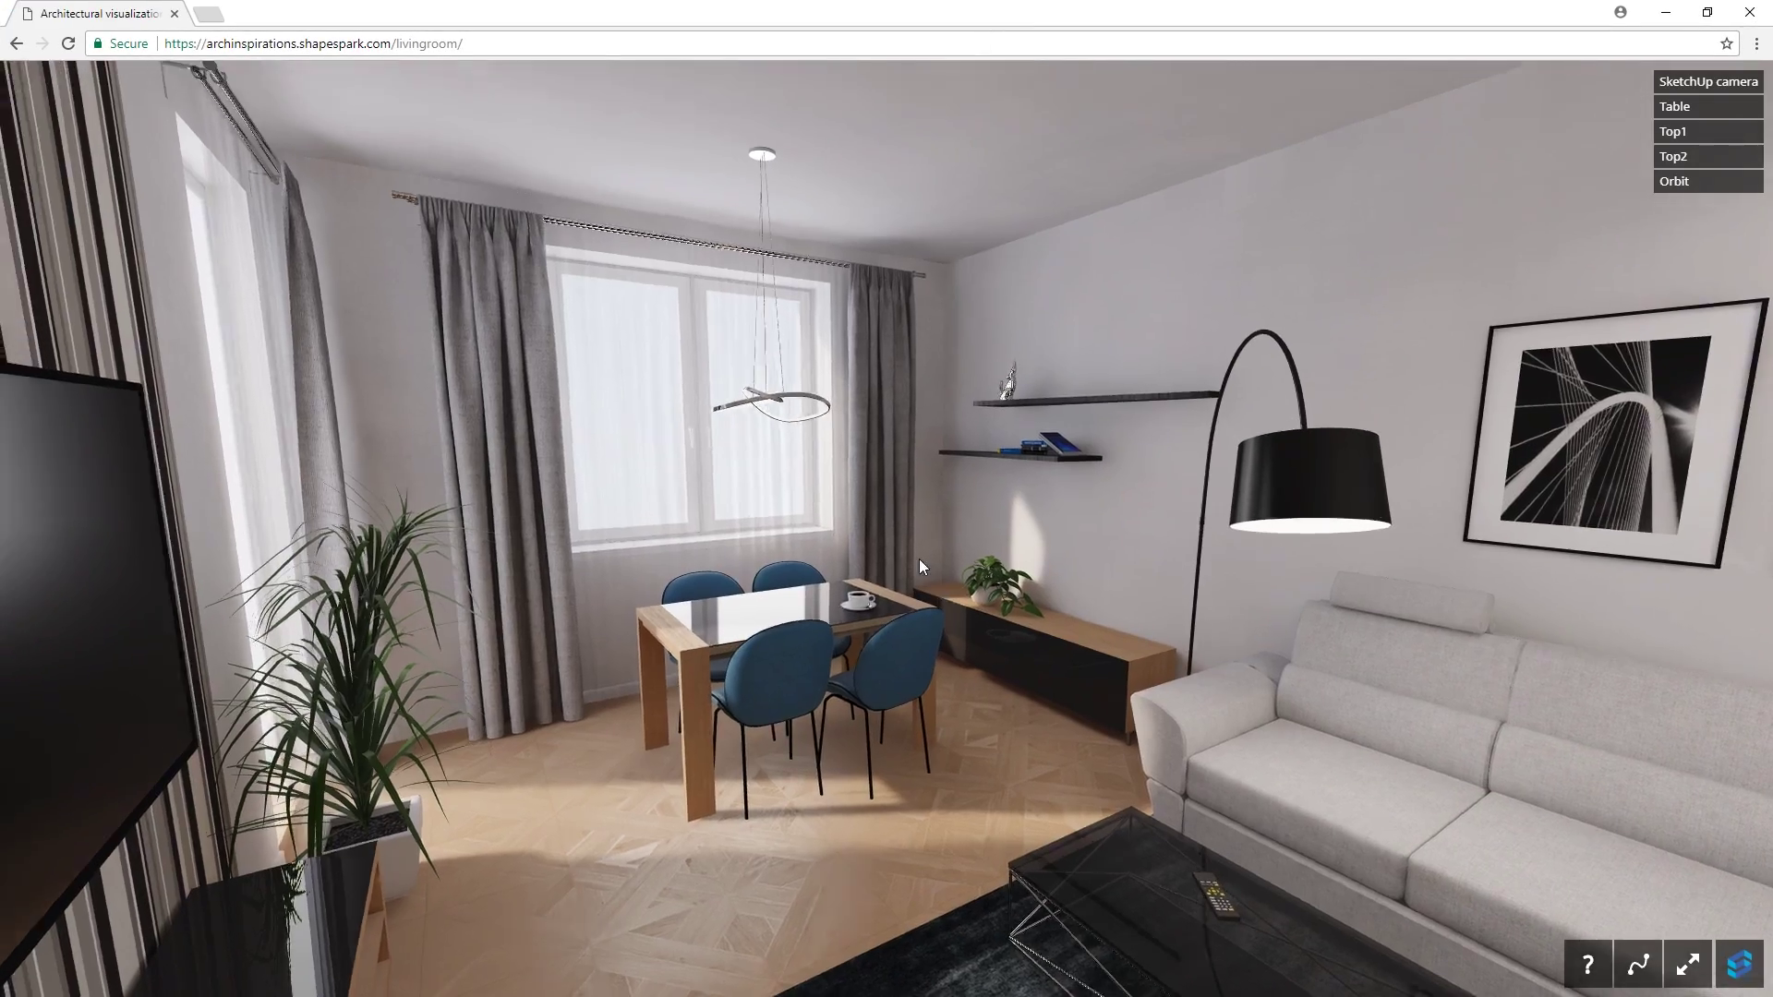